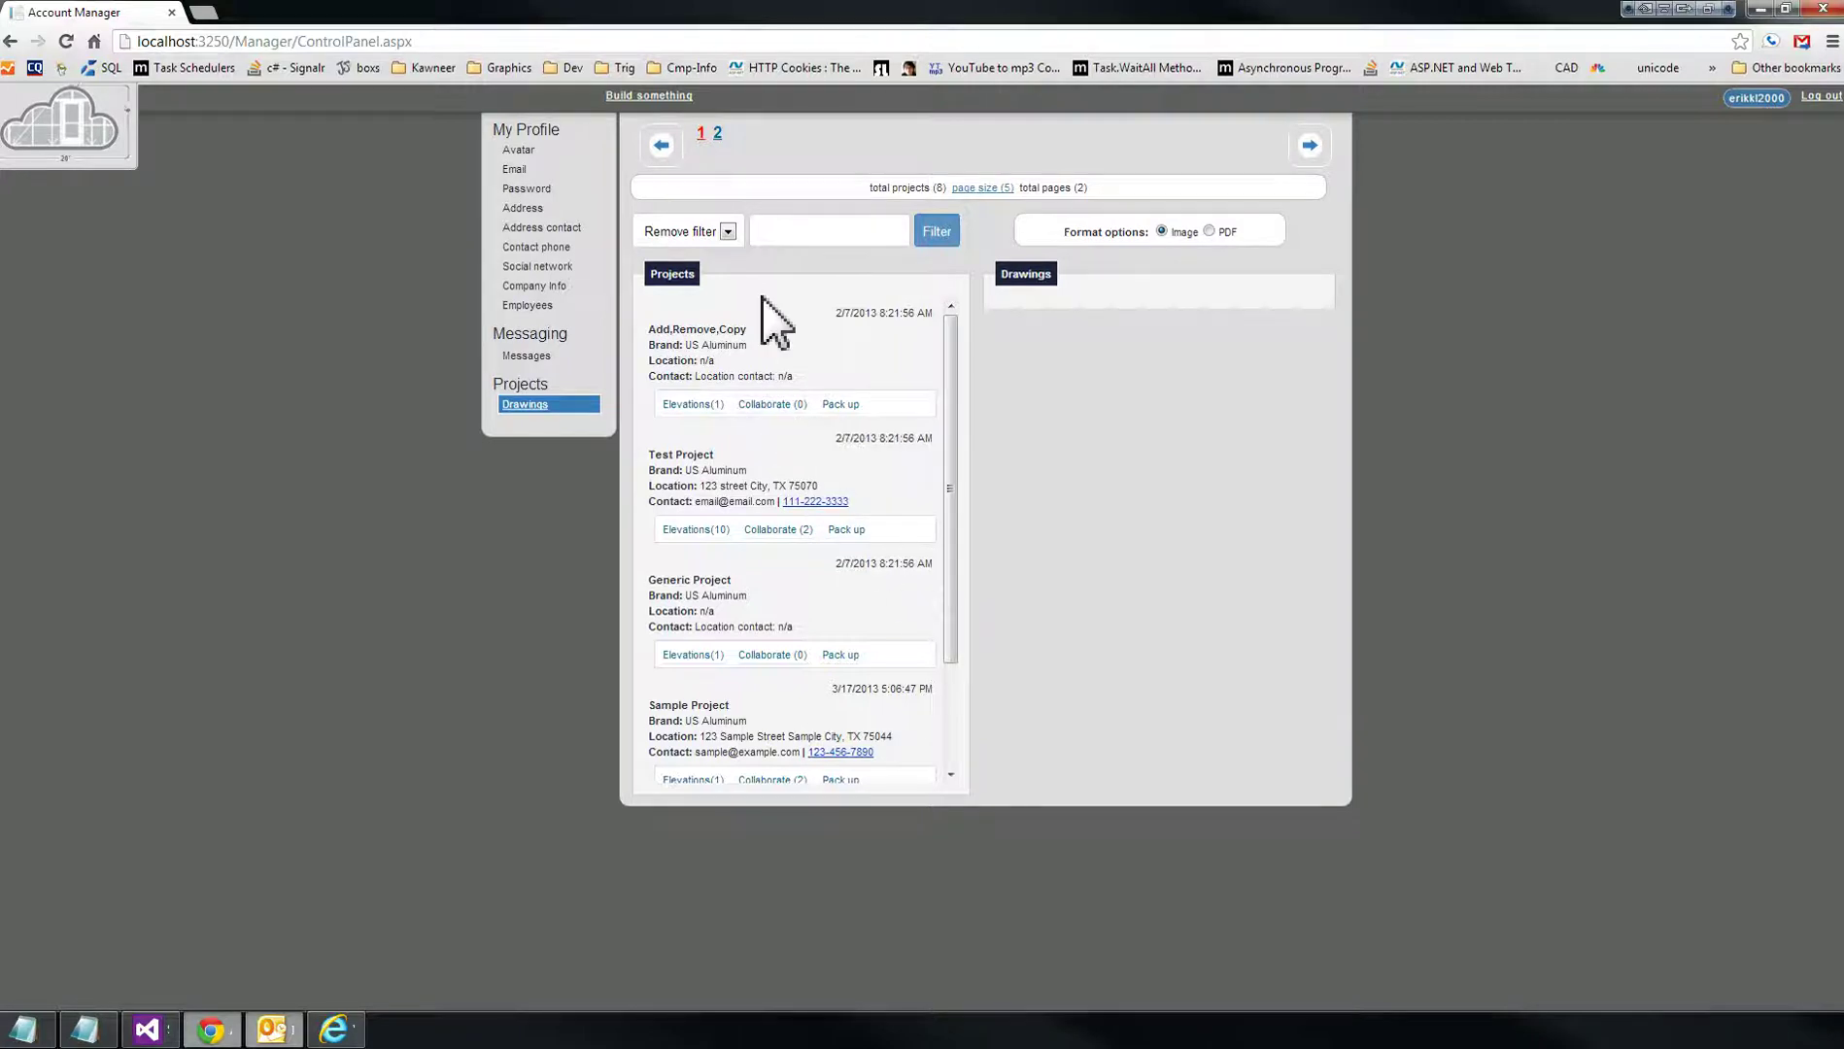
# On page 2 of projects, list Shop Drawings Demo Project's three elevation drawings
pyautogui.click(718, 133)
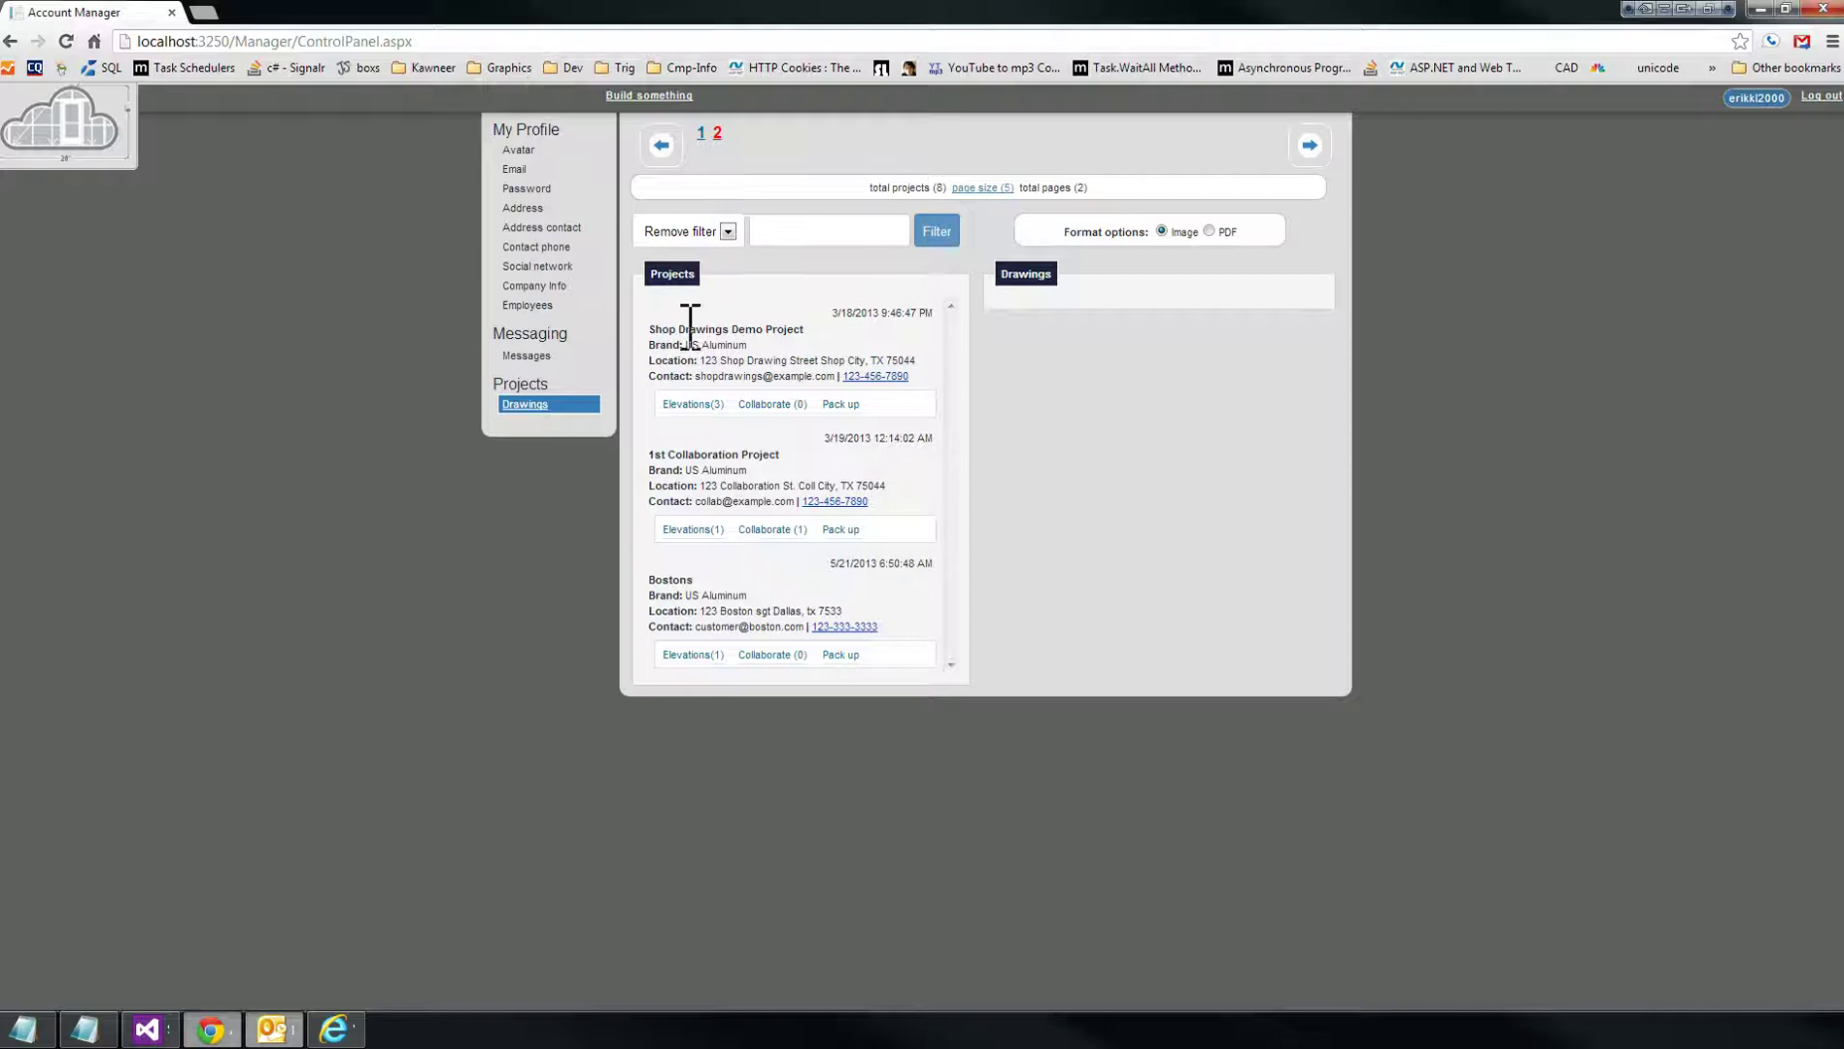
pyautogui.click(687, 409)
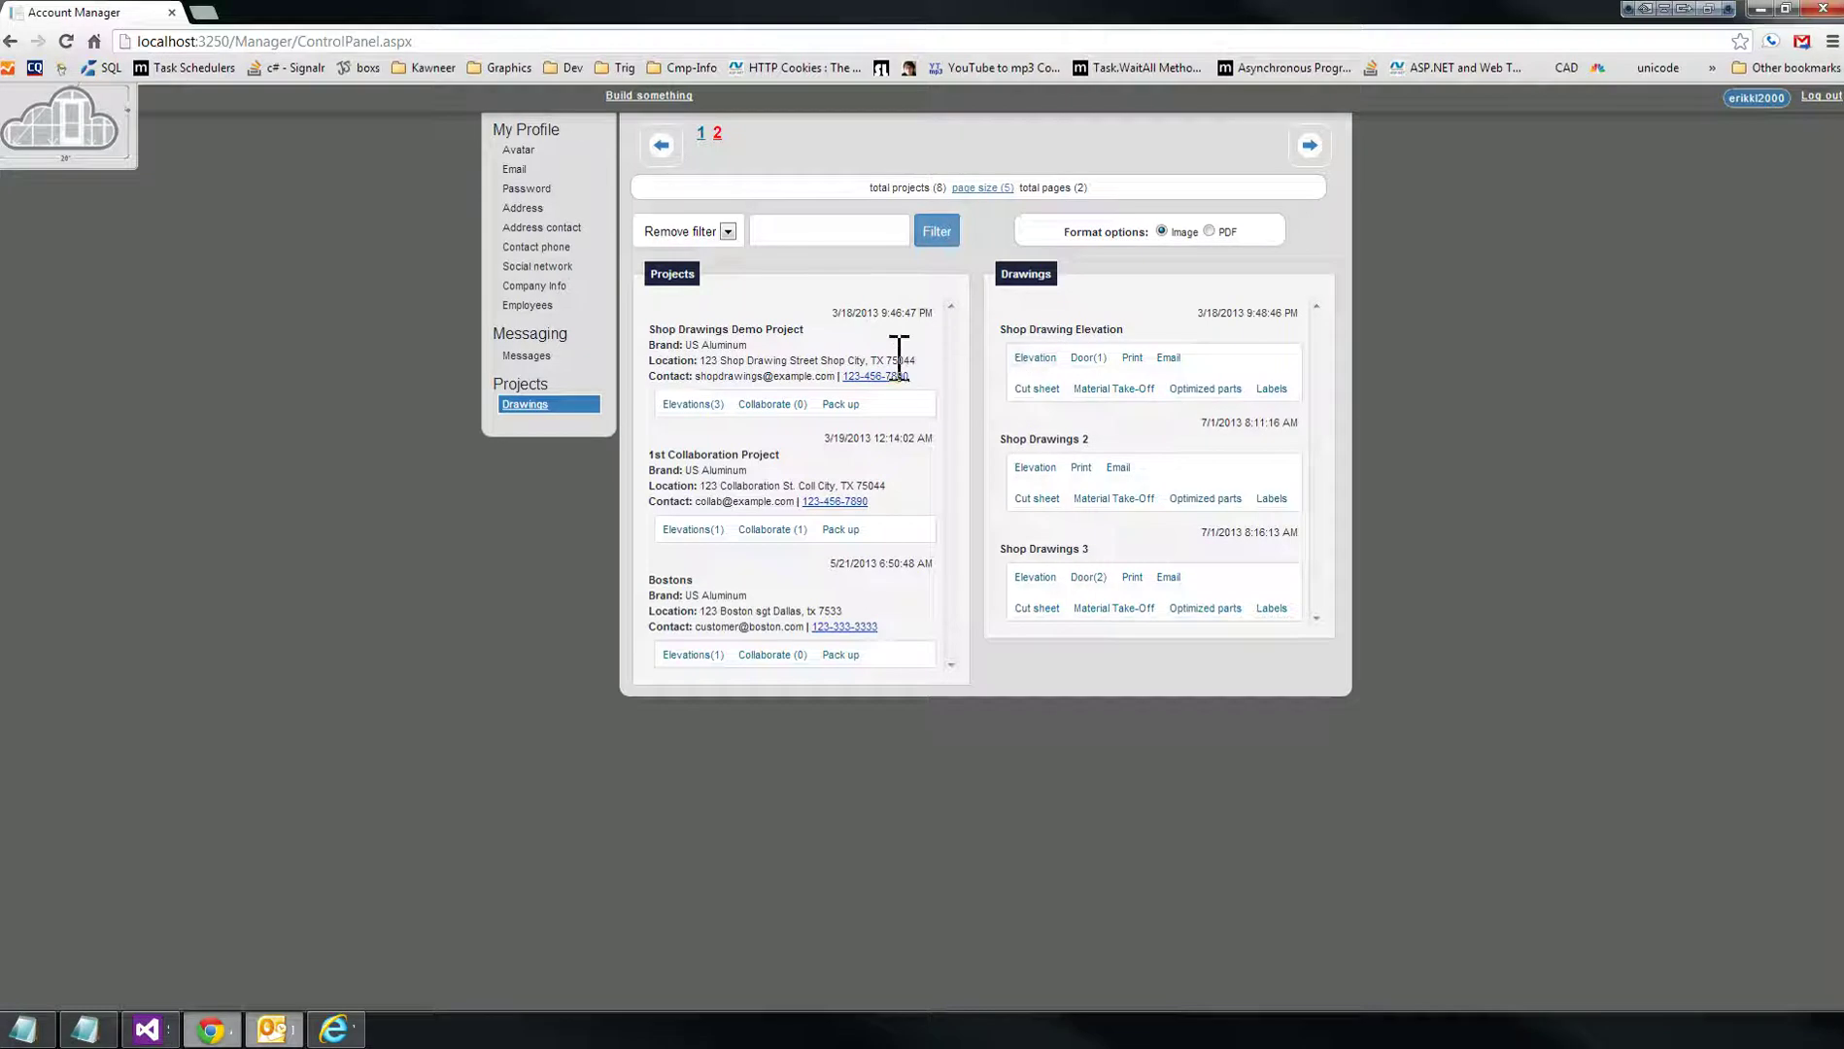
# Email Shop Drawing Elevation's door optimized-parts material take-off to yourself
pyautogui.click(1033, 362)
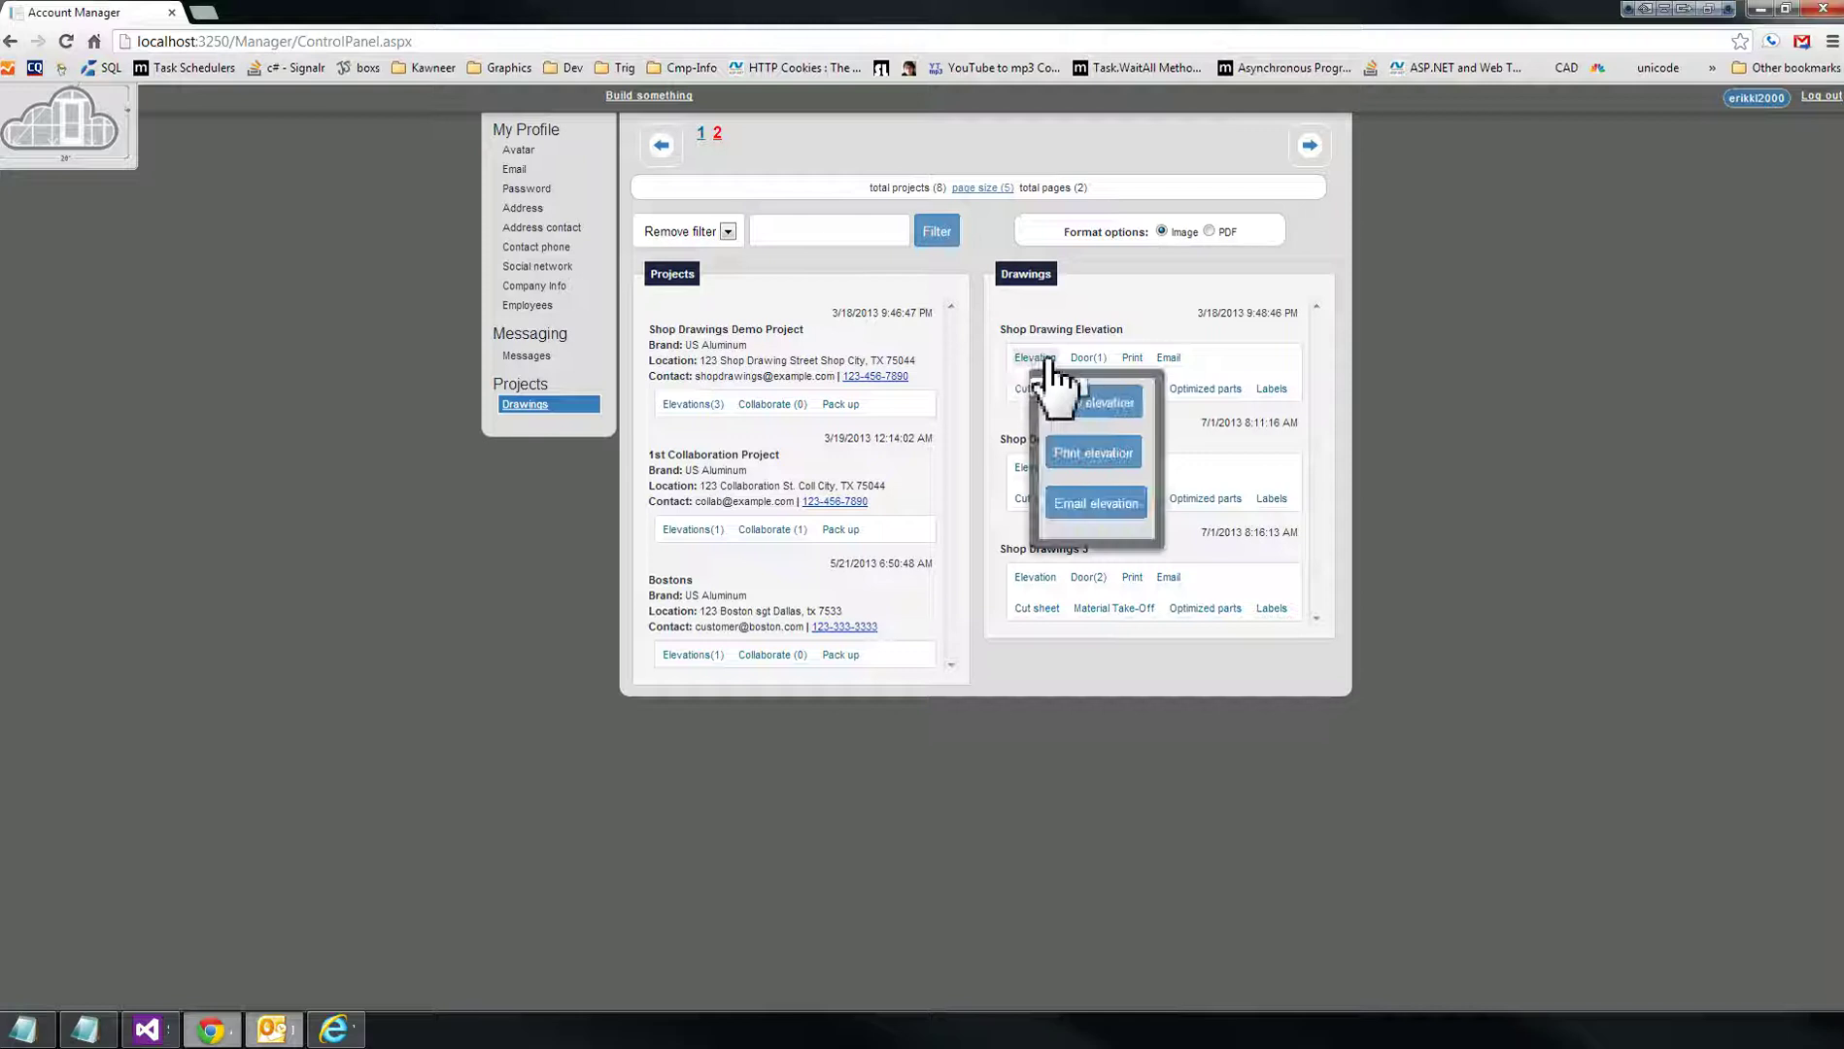
pyautogui.click(1077, 362)
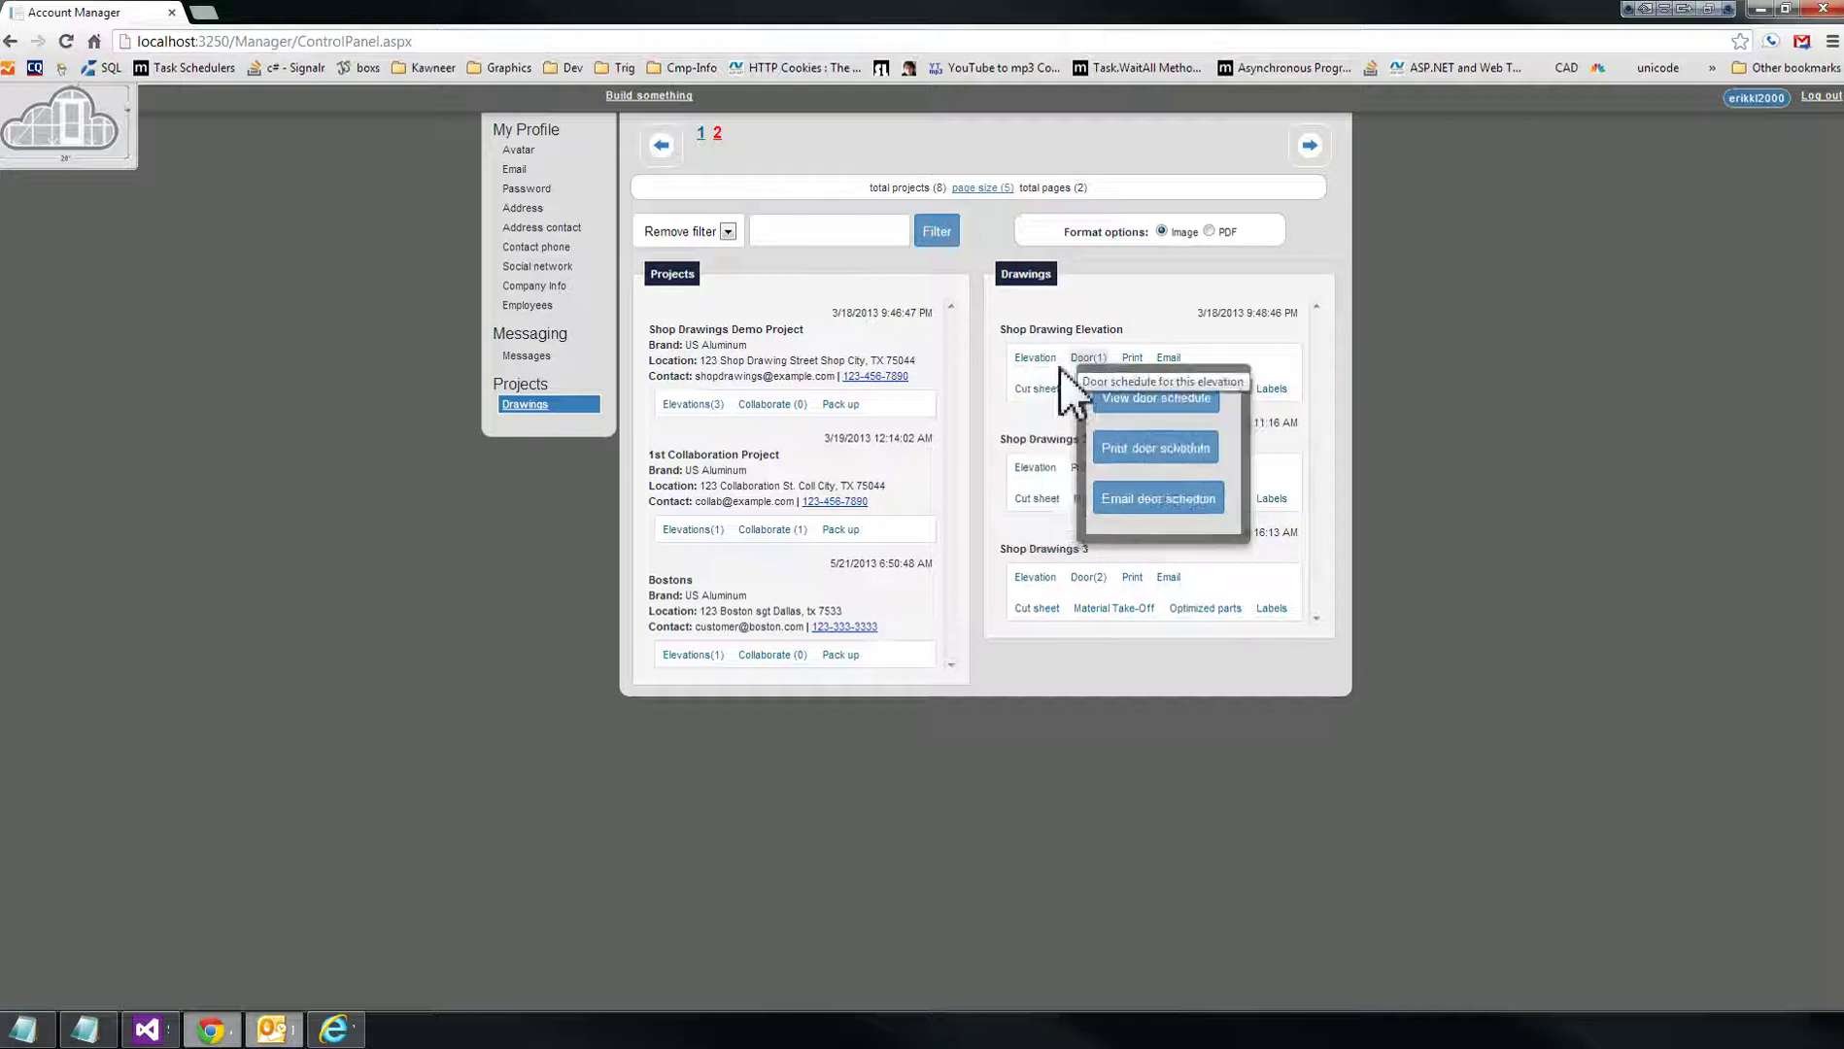
pyautogui.click(1086, 389)
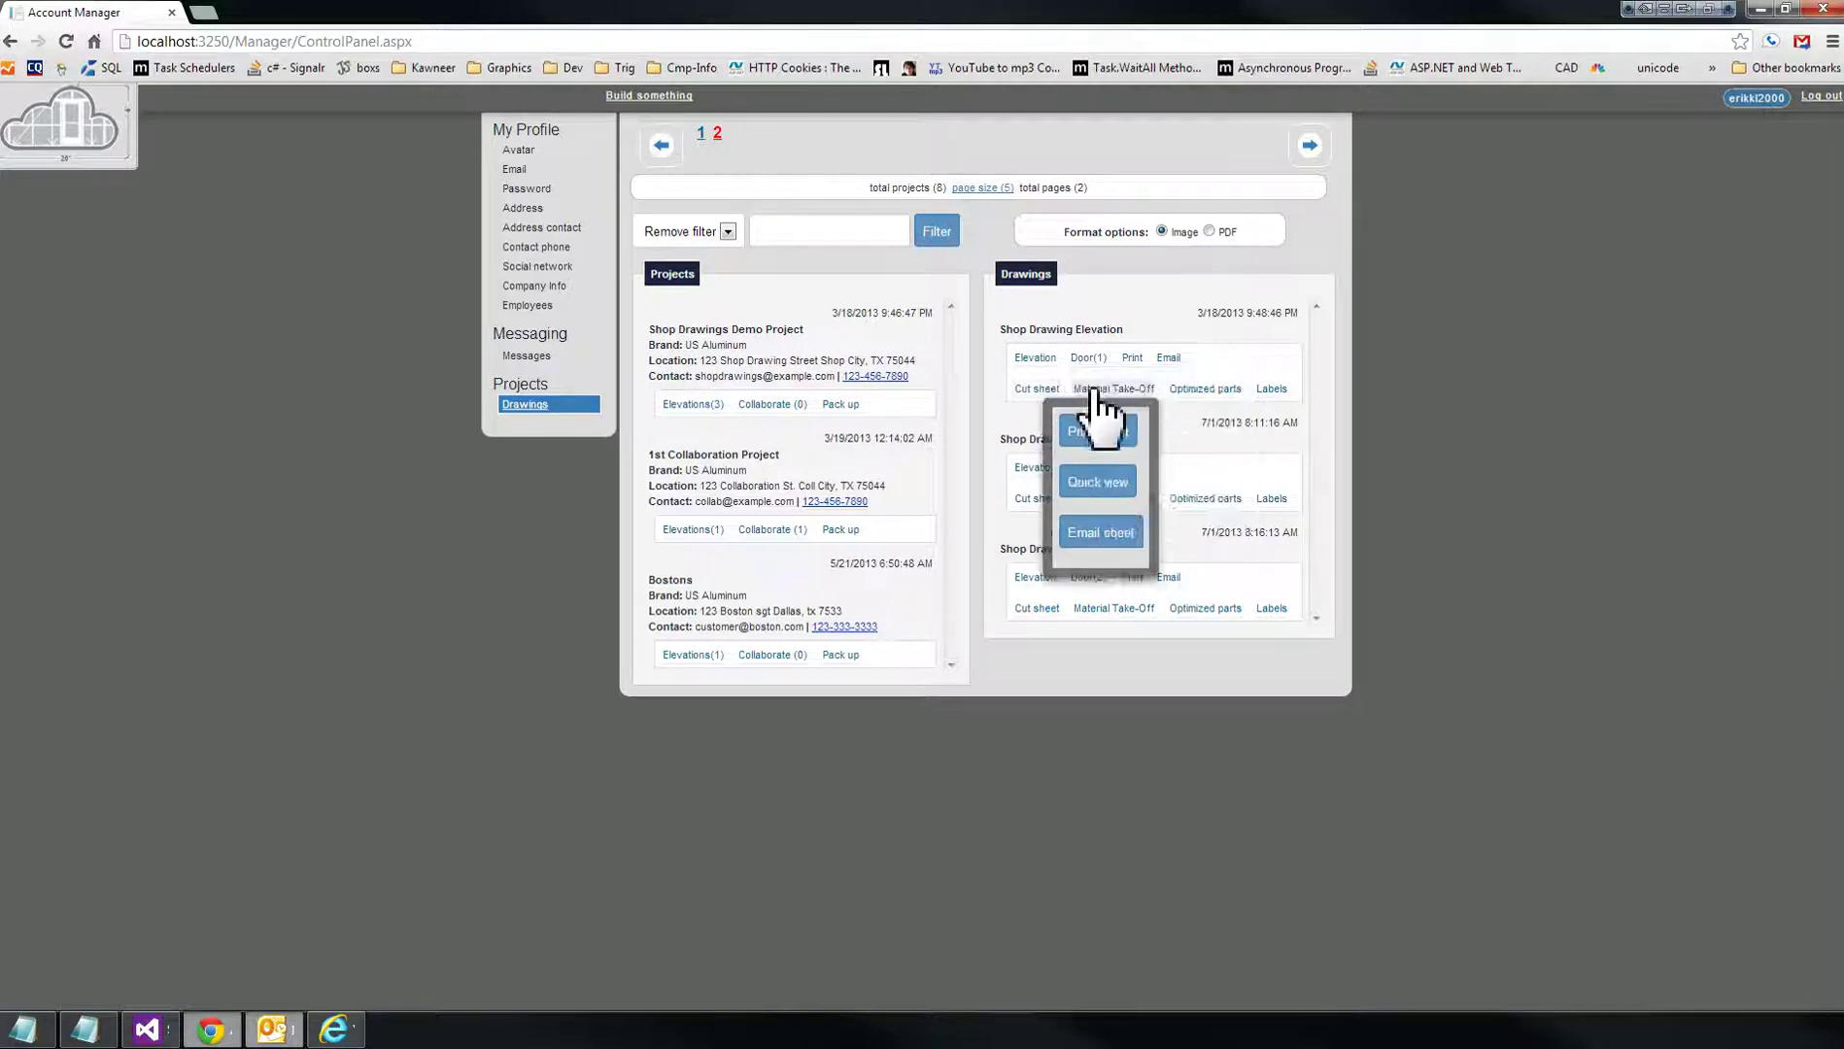
pyautogui.click(1096, 391)
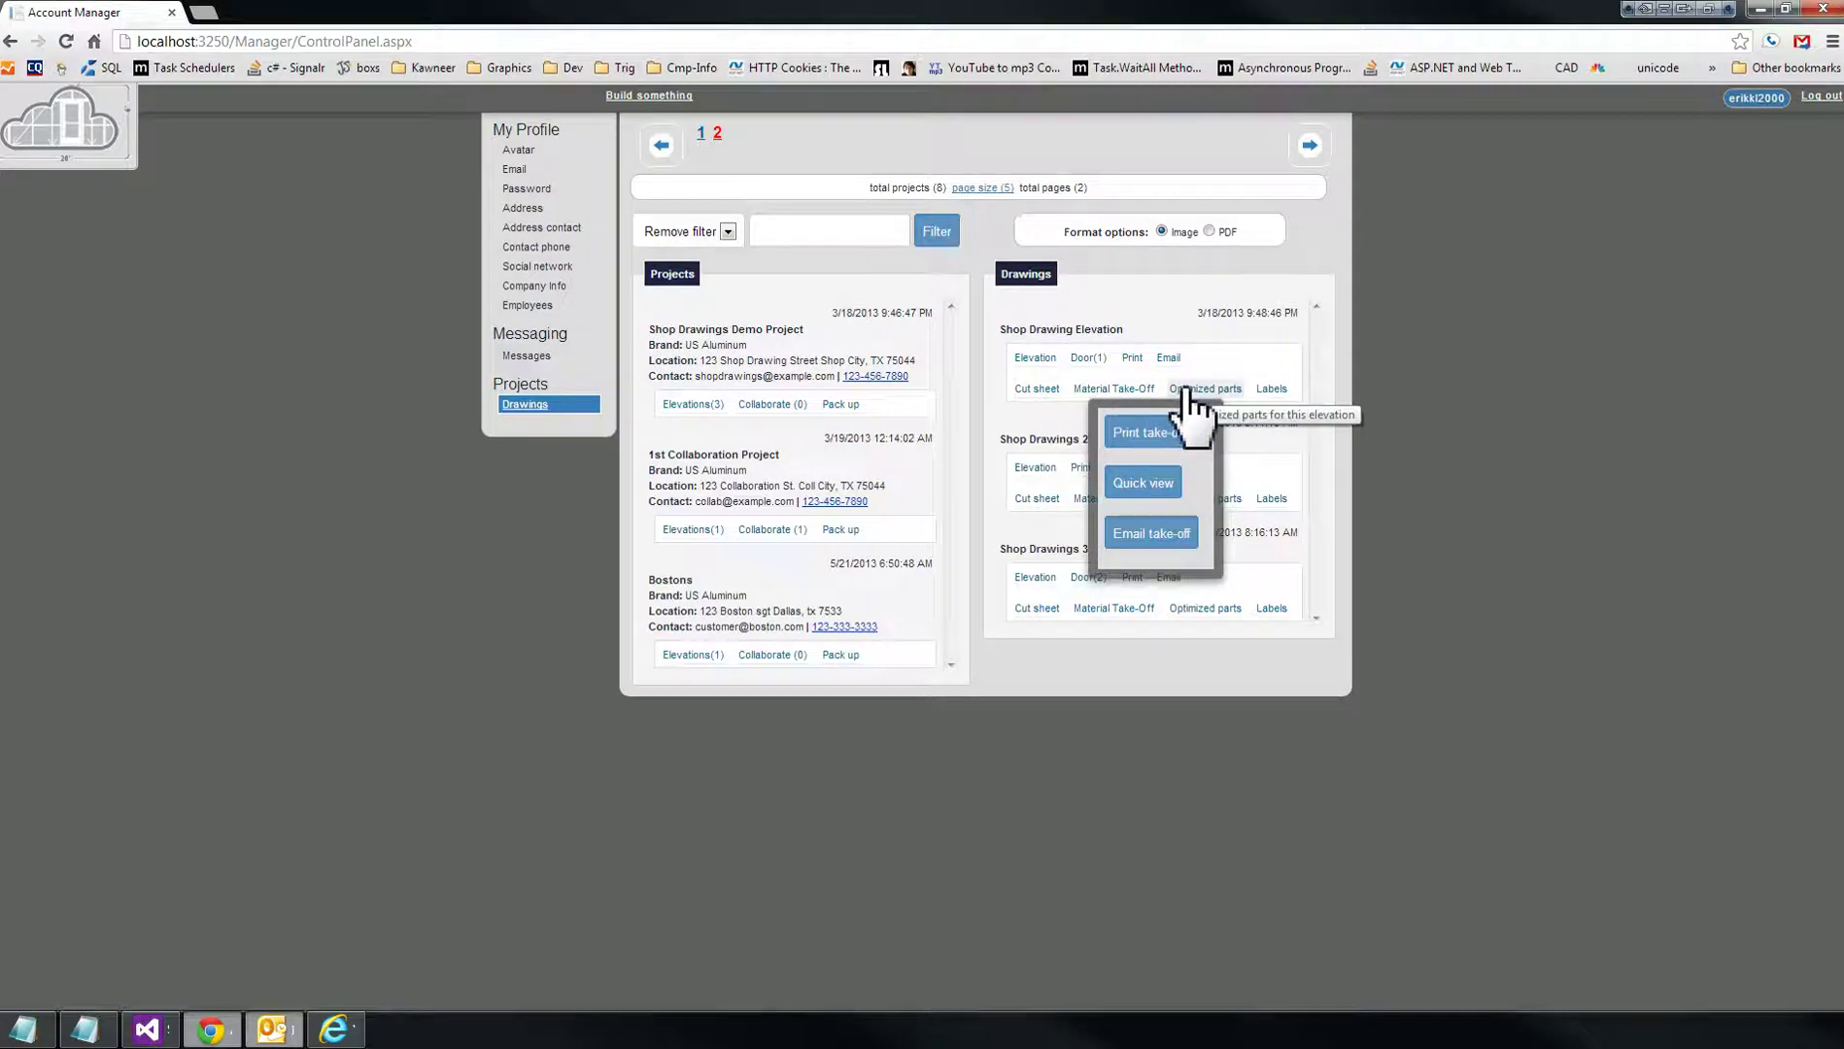
pyautogui.click(1177, 540)
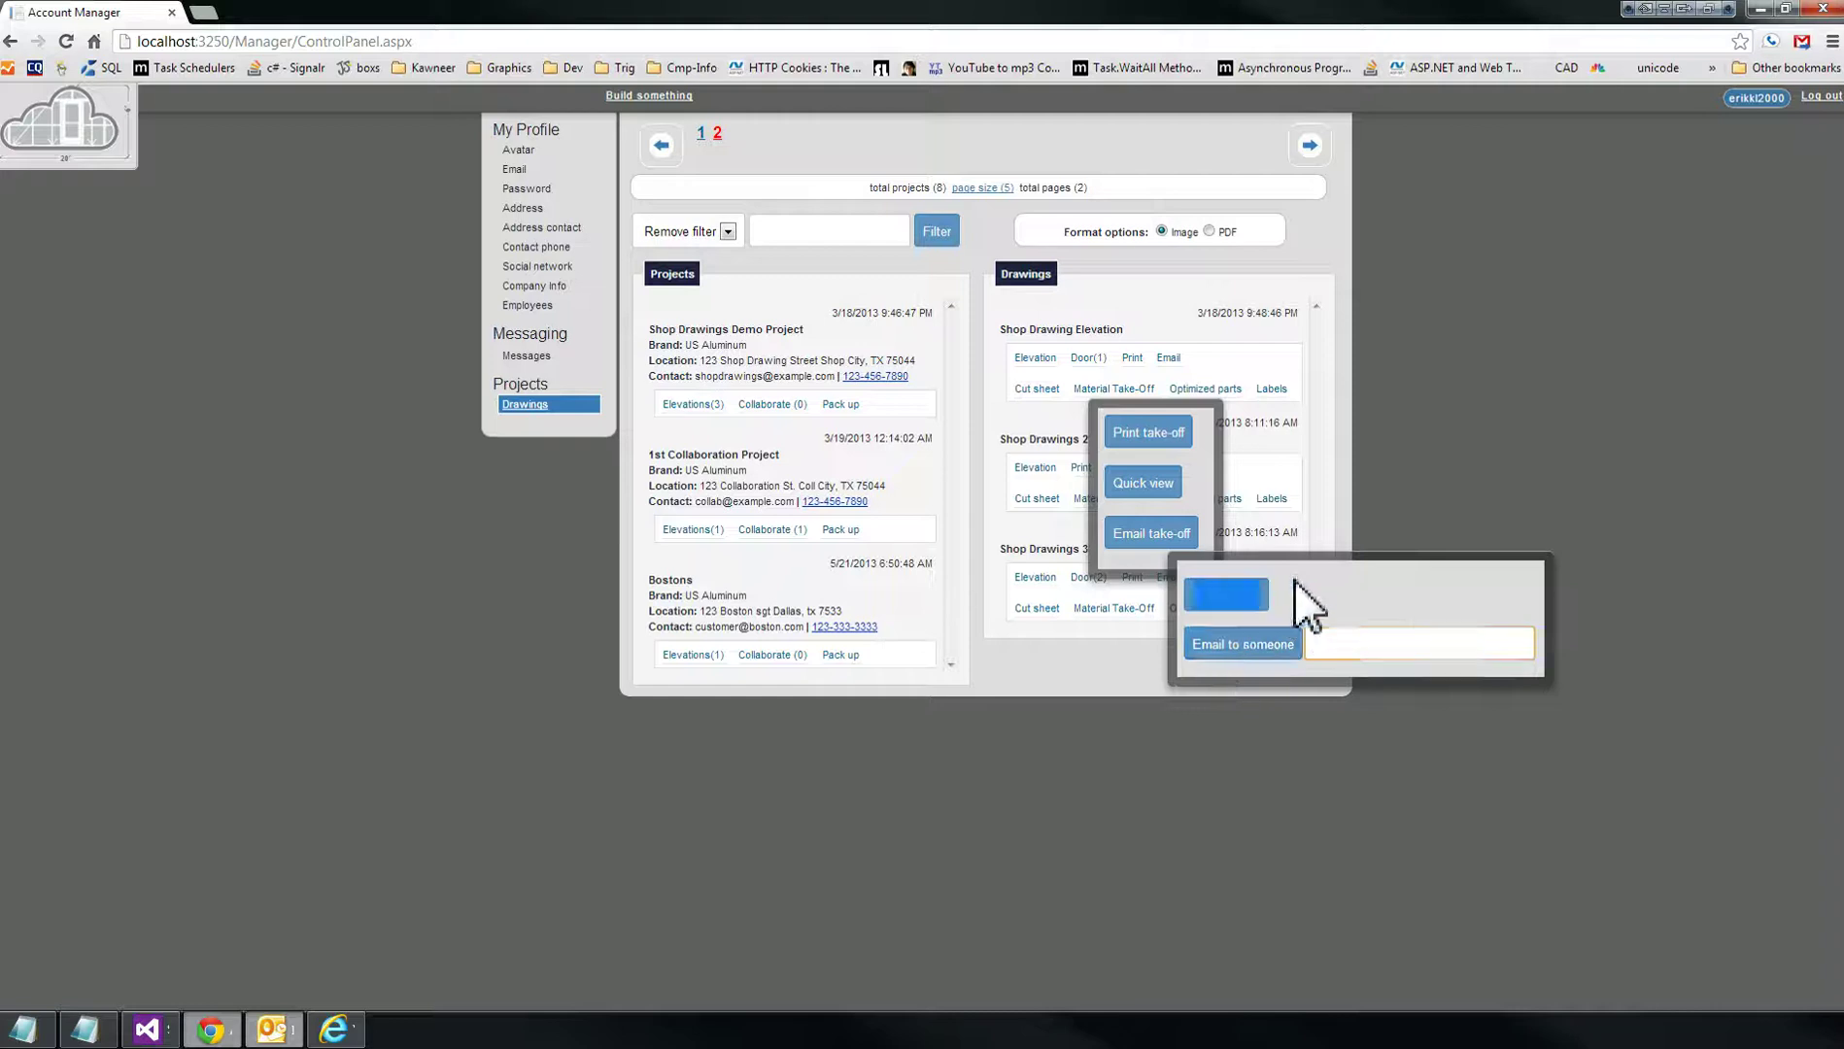
pyautogui.click(1261, 594)
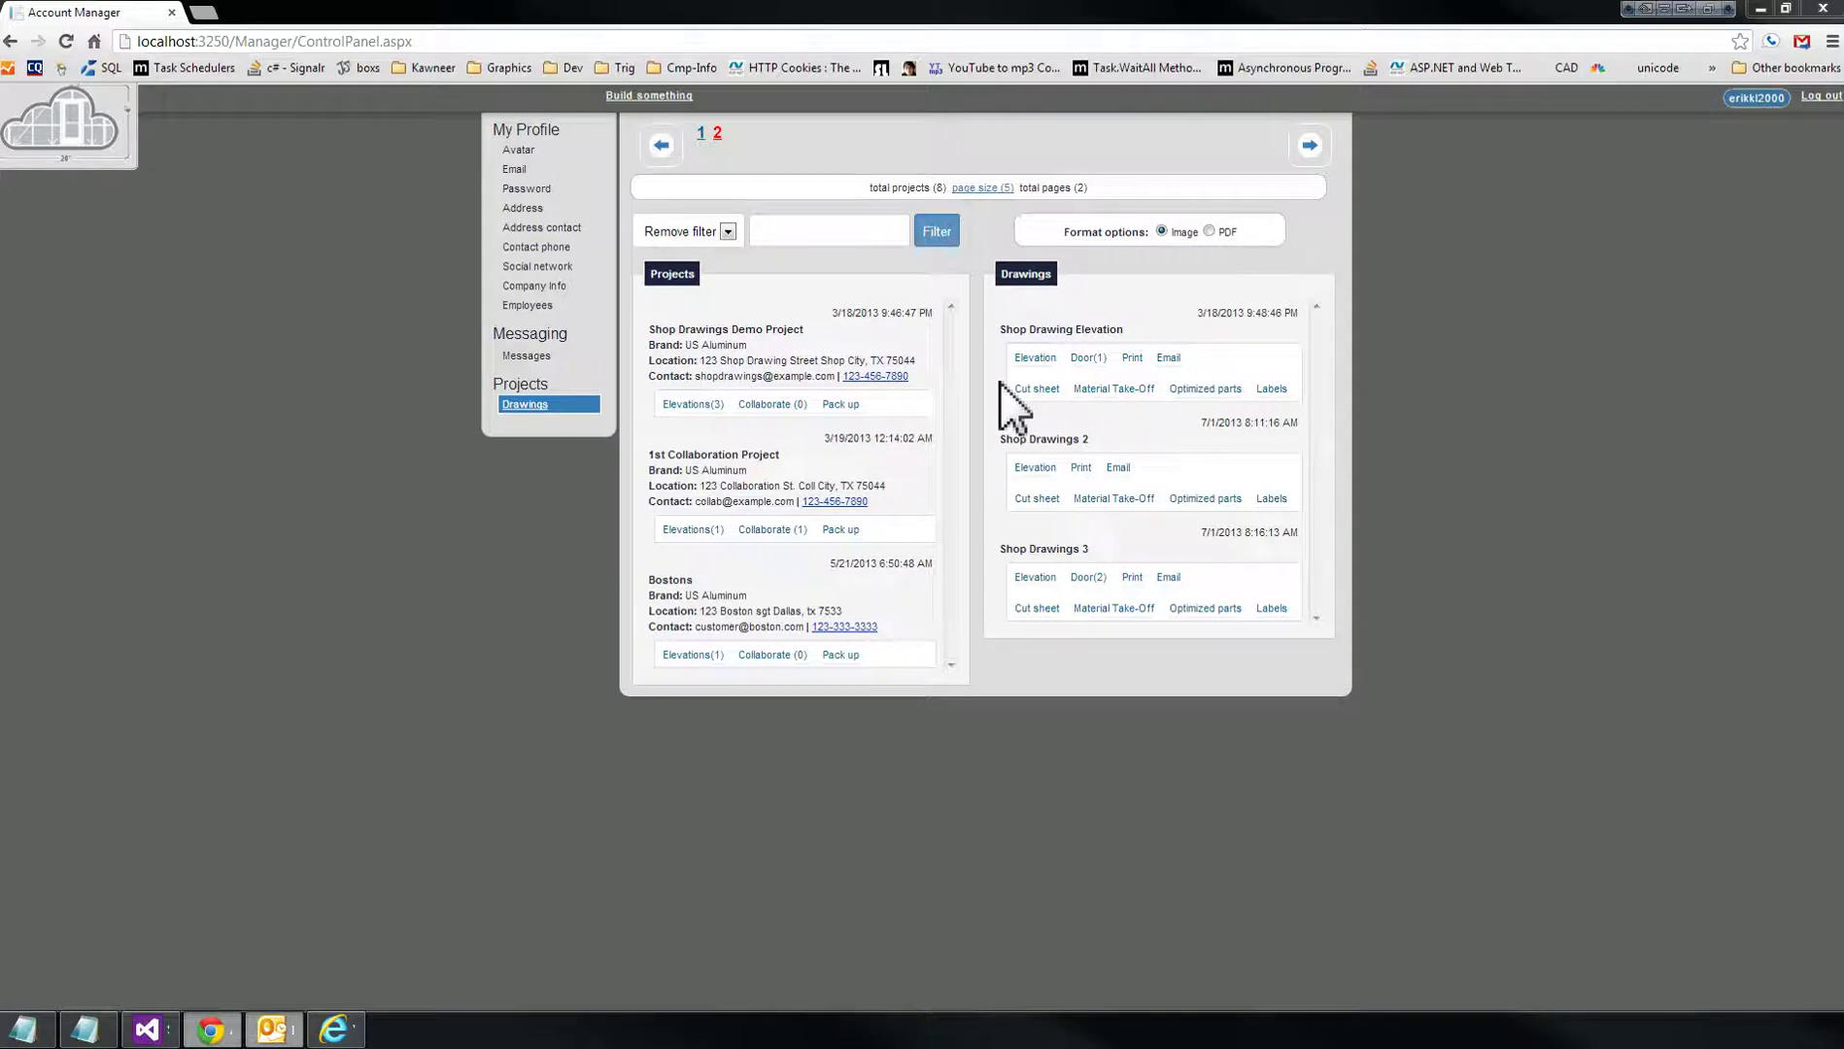
# Start a Shop Drawings Demo Project pack-up, toggling Shop Drawings 2 off and back on
pyautogui.click(840, 405)
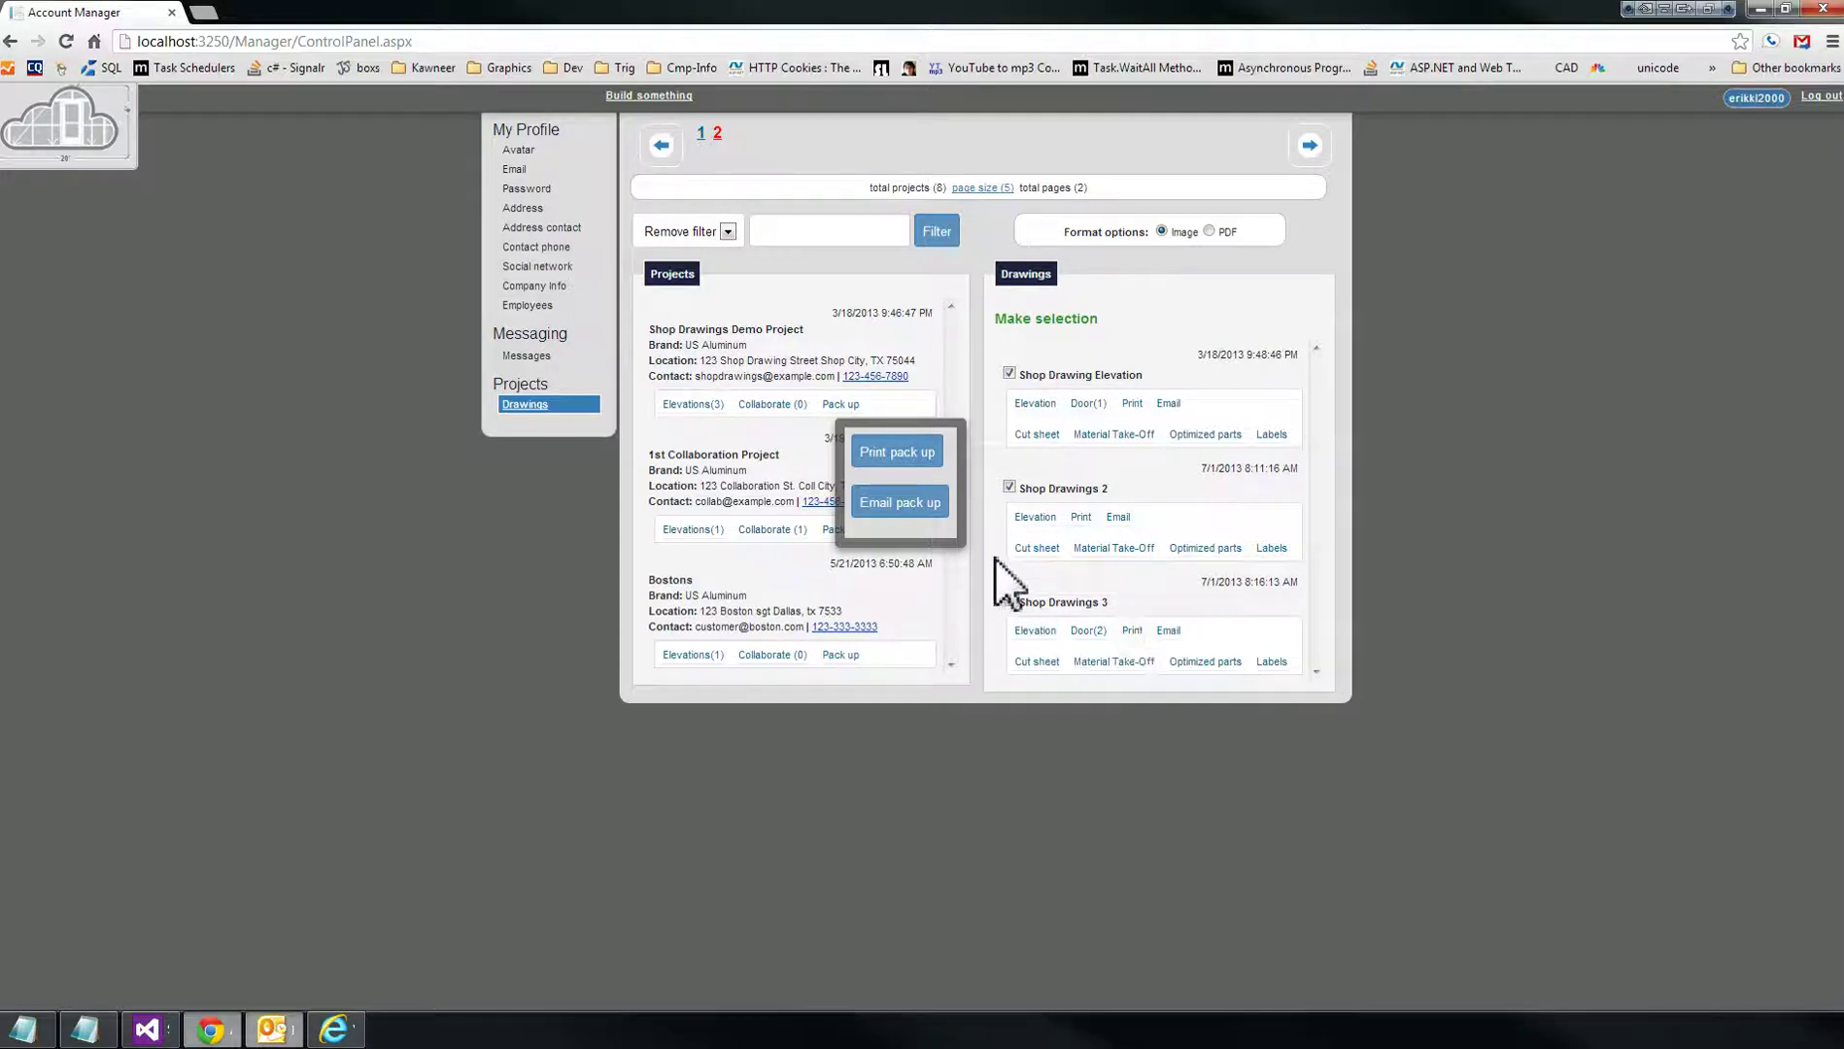
pyautogui.click(1010, 487)
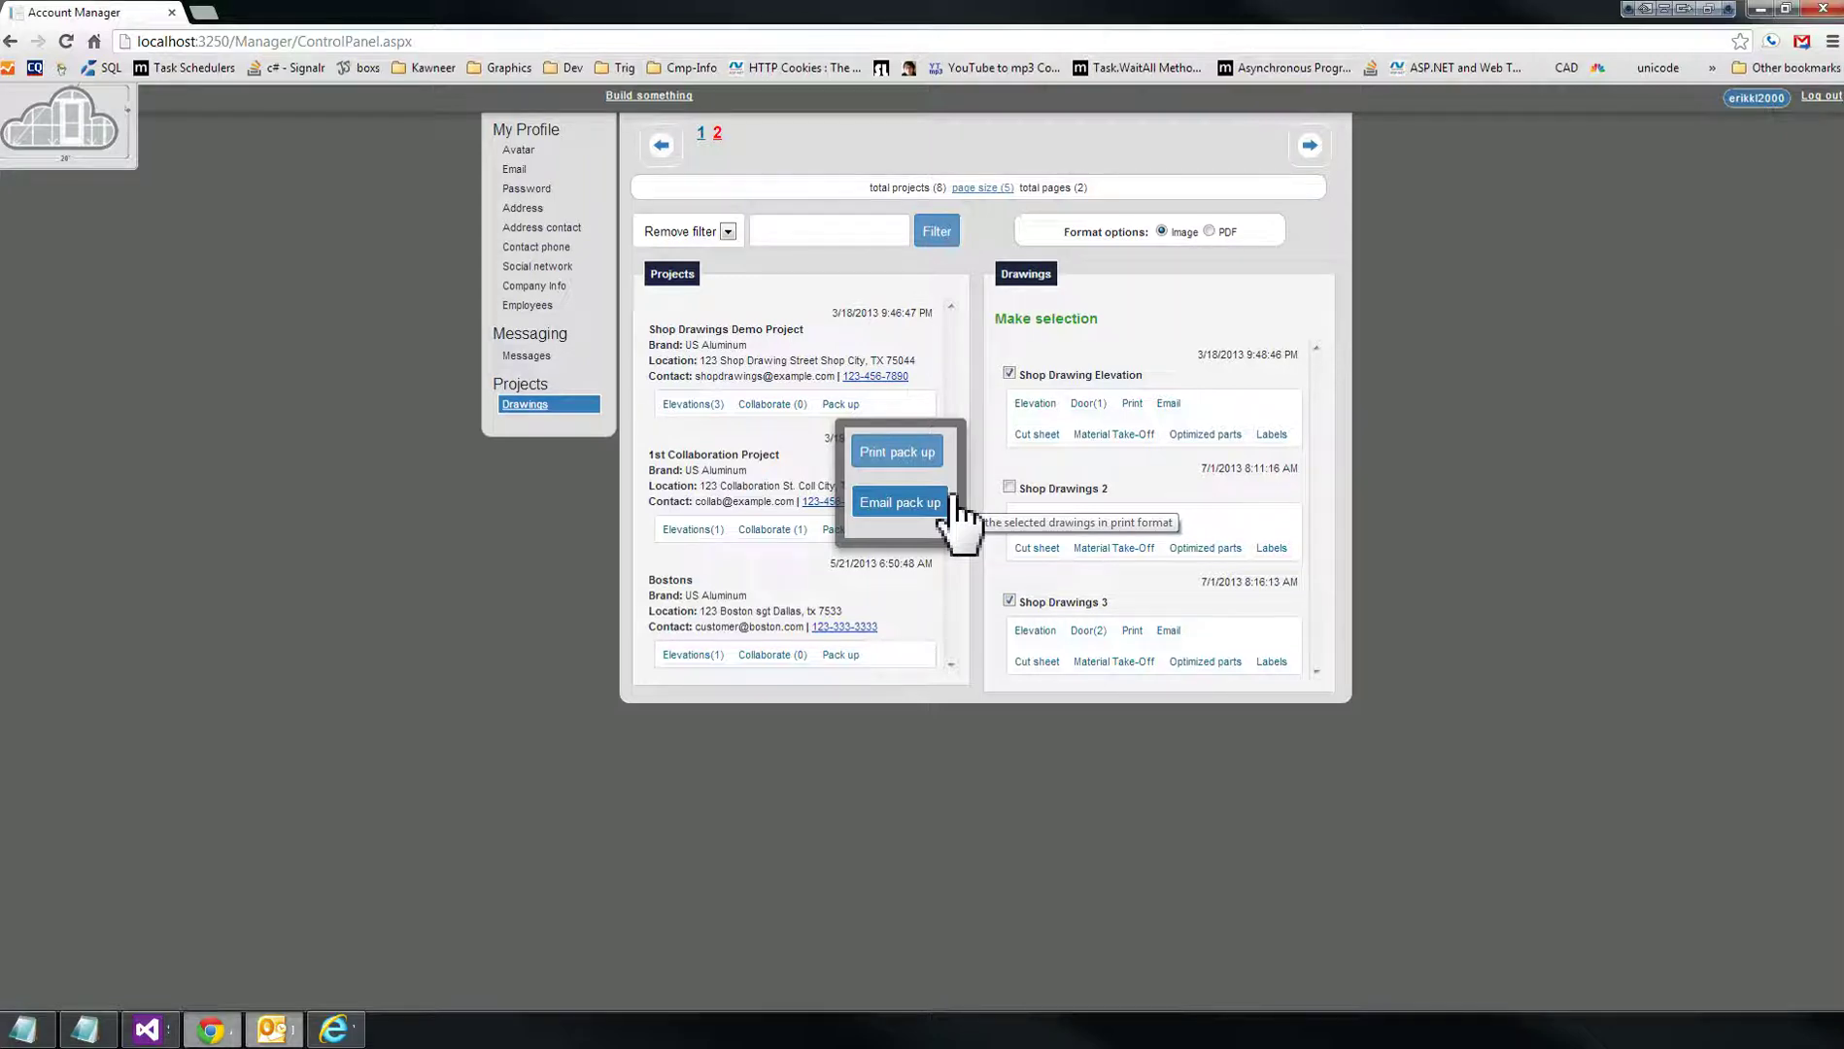
pyautogui.click(1009, 487)
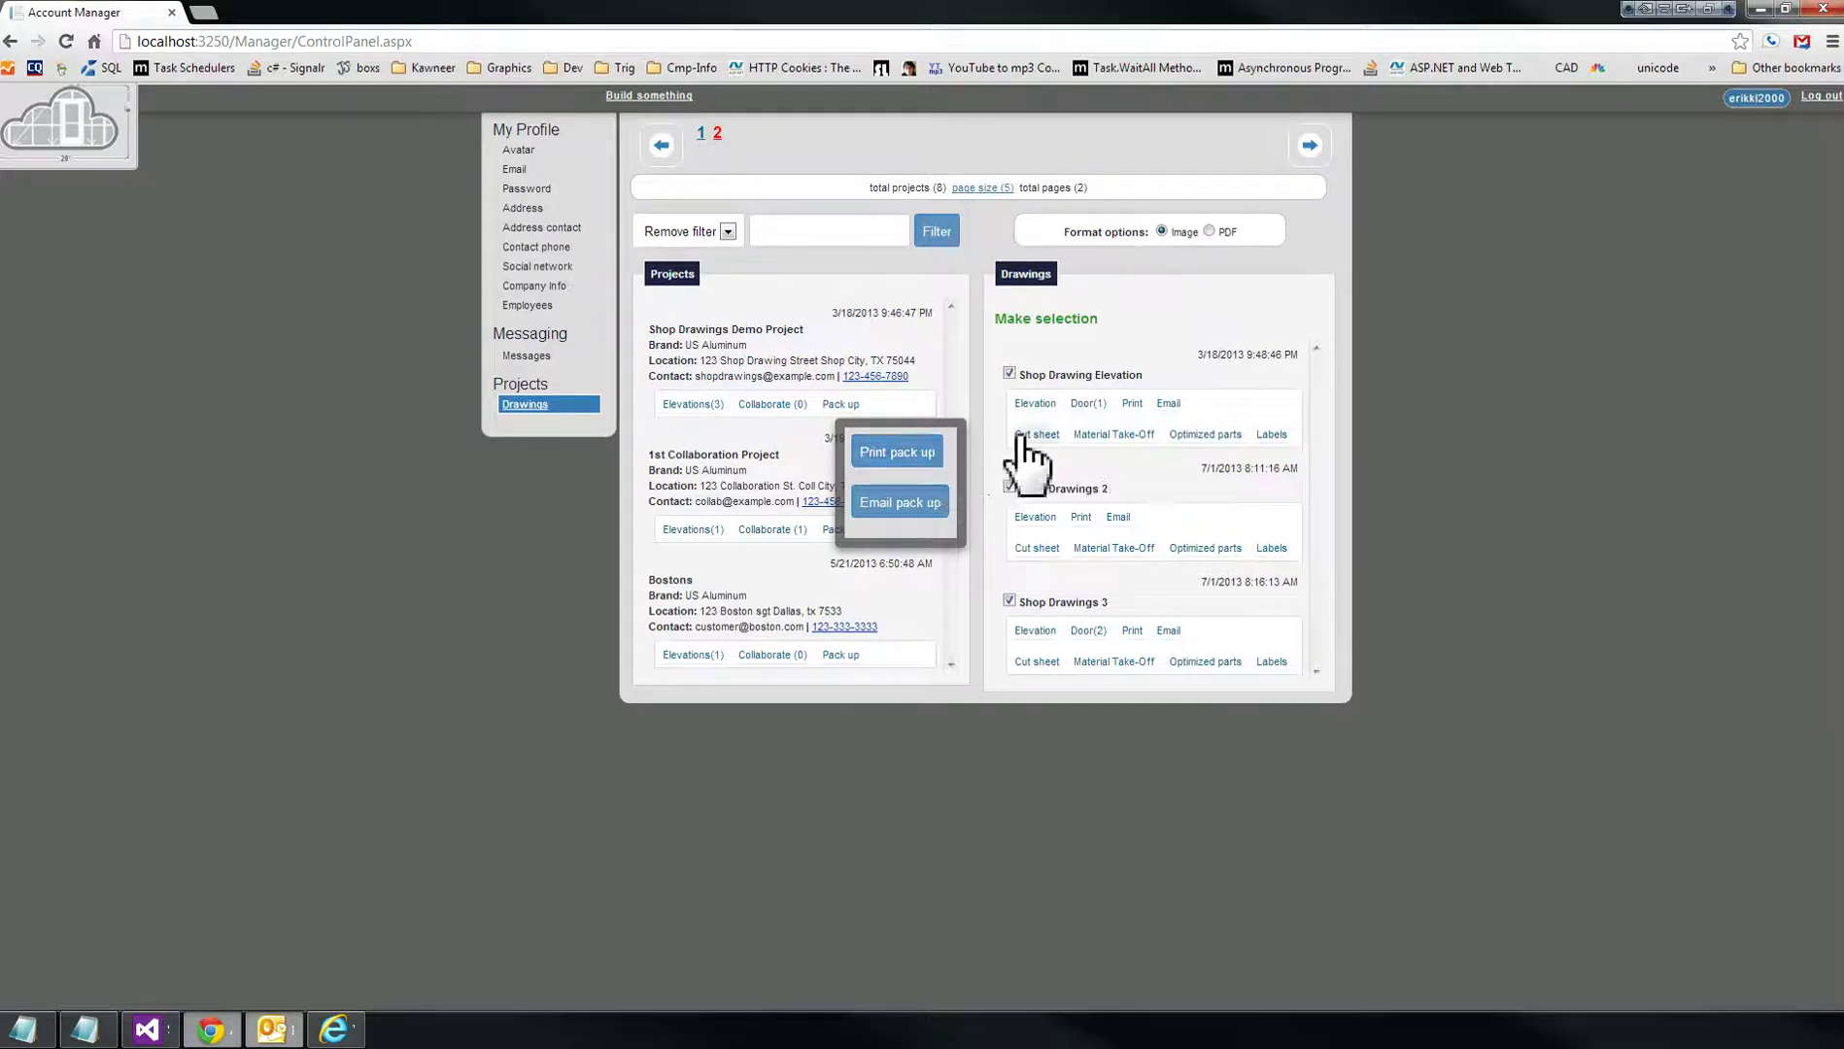
pyautogui.moveTo(1022, 439)
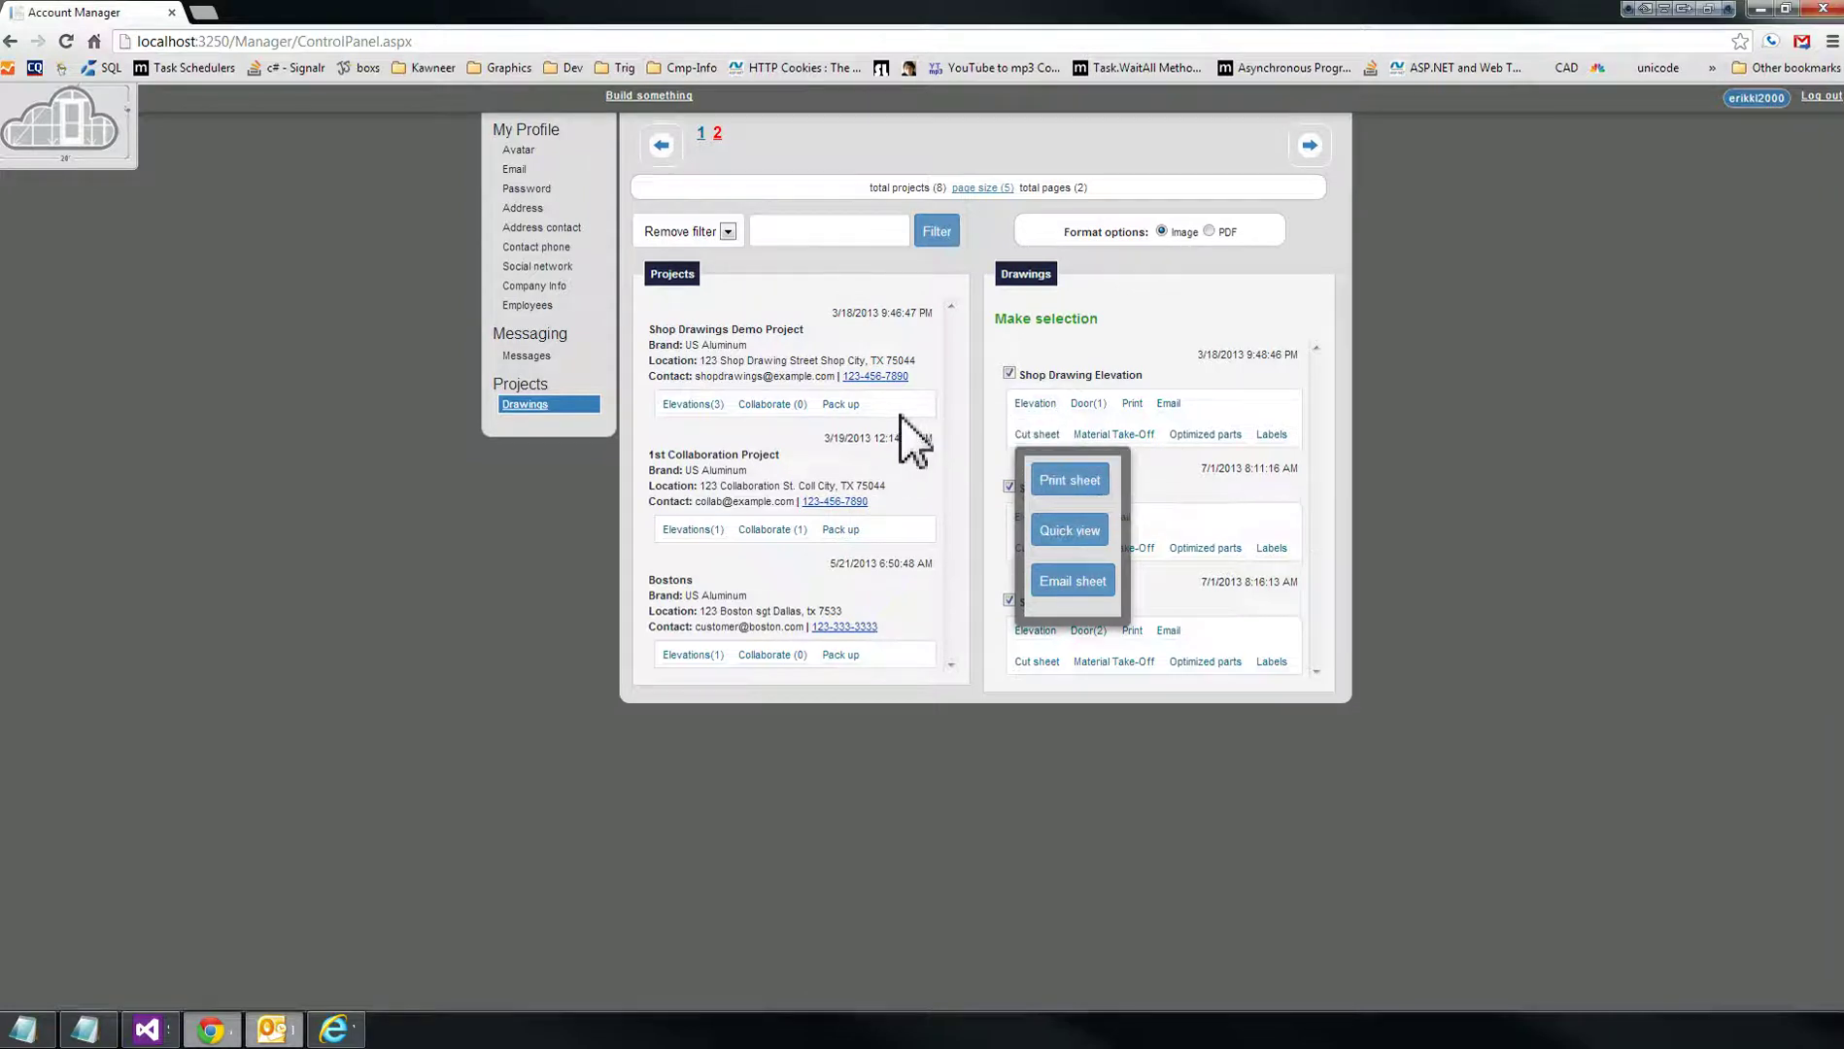
pyautogui.moveTo(852, 410)
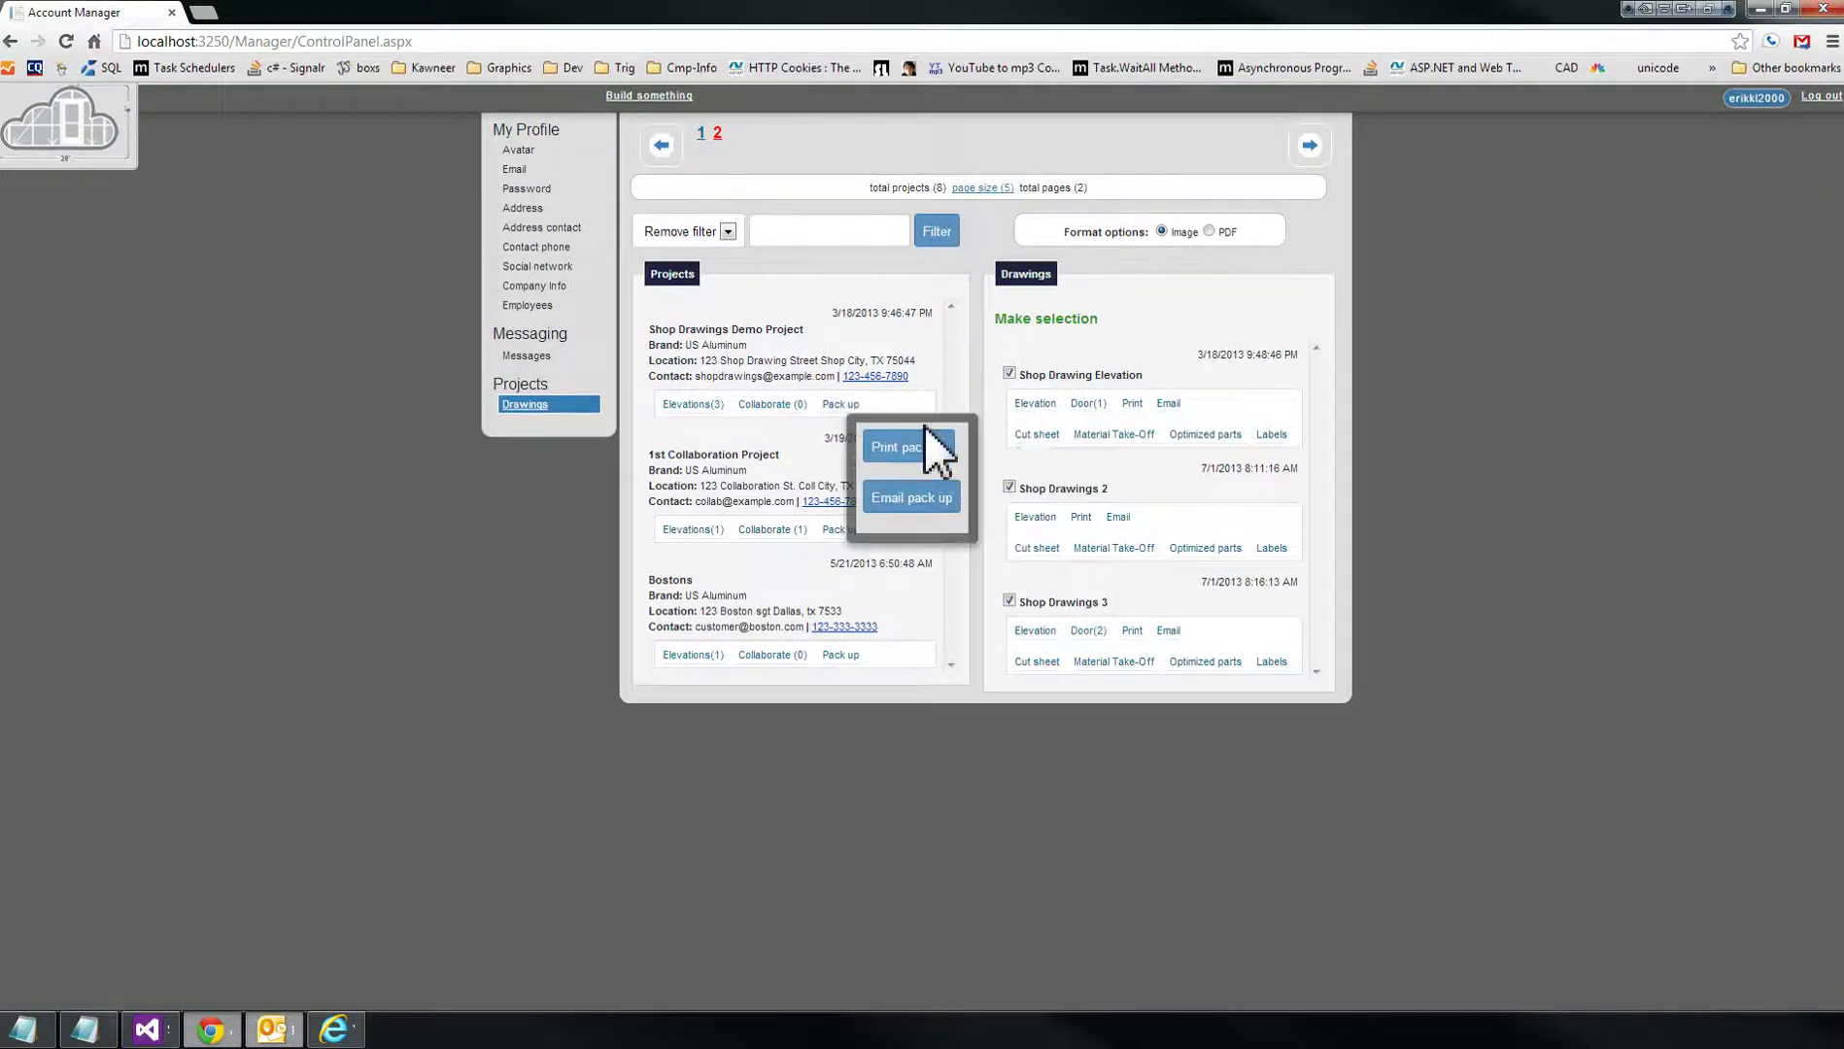
# Print the pack-up as an image in a maximized window, shown at full size
pyautogui.click(929, 449)
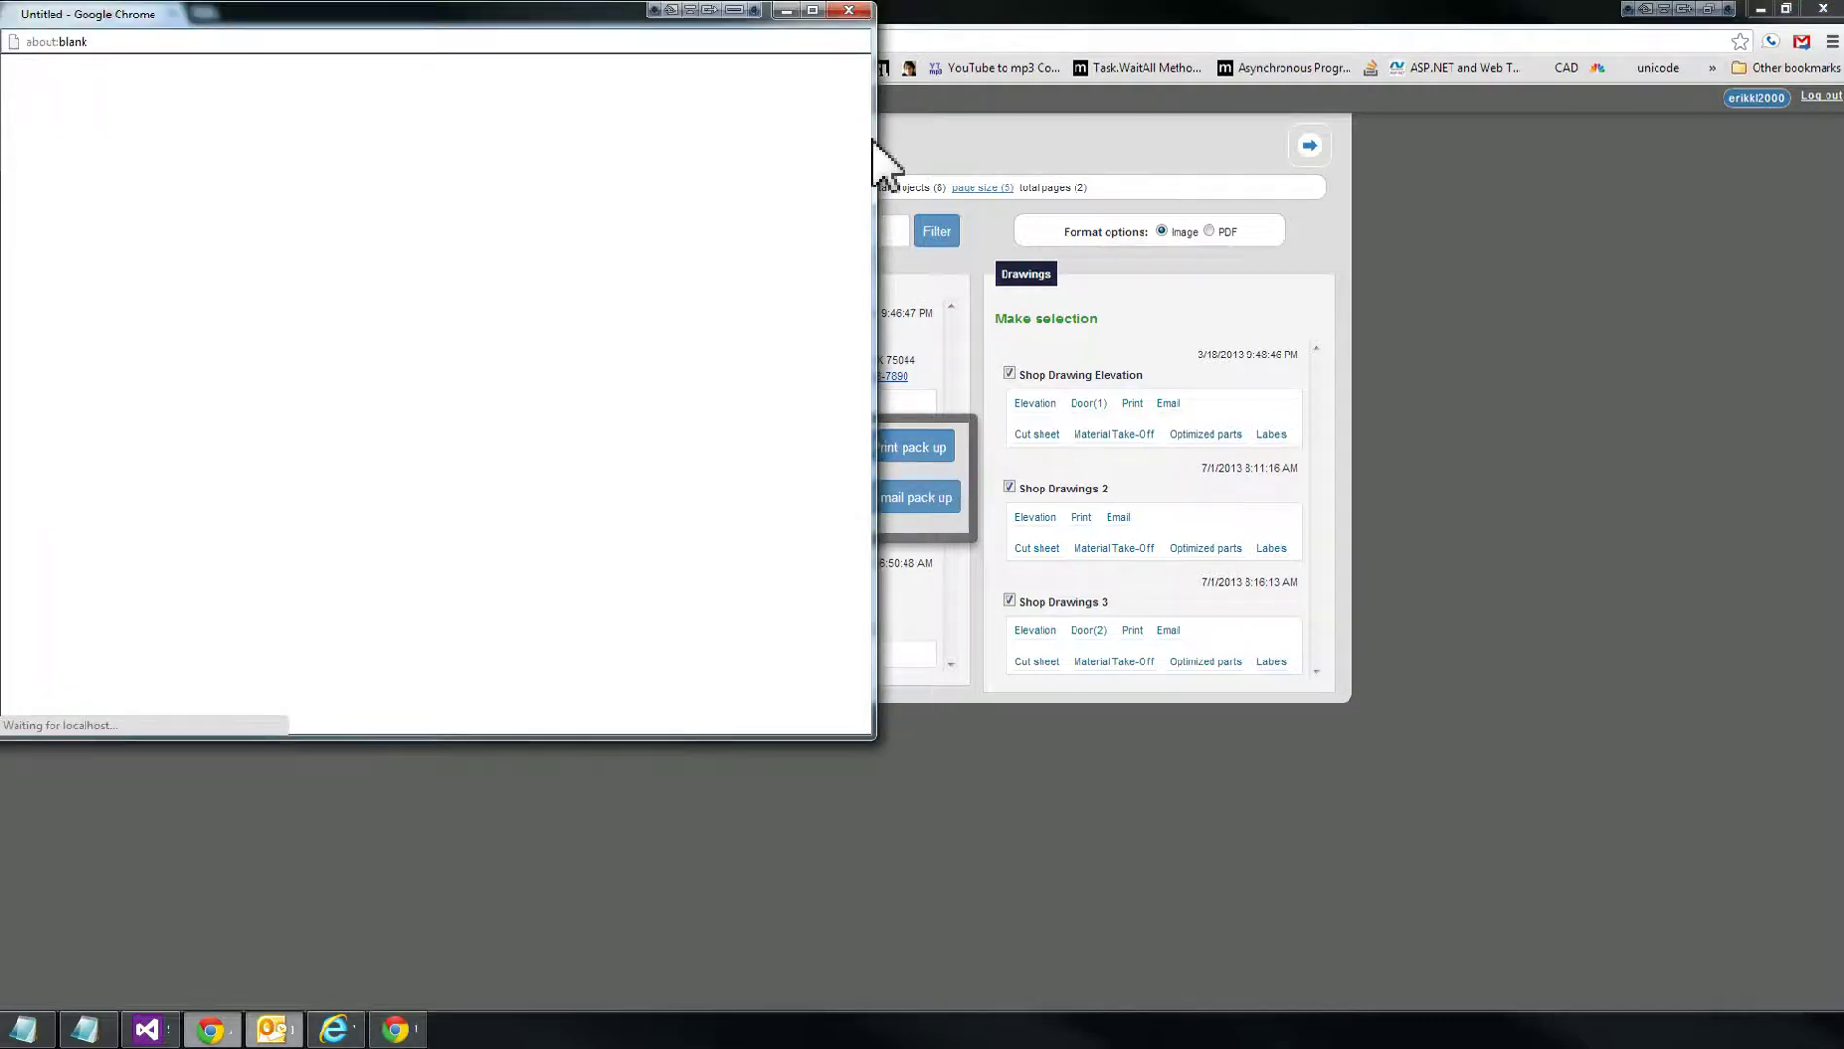
pyautogui.click(813, 11)
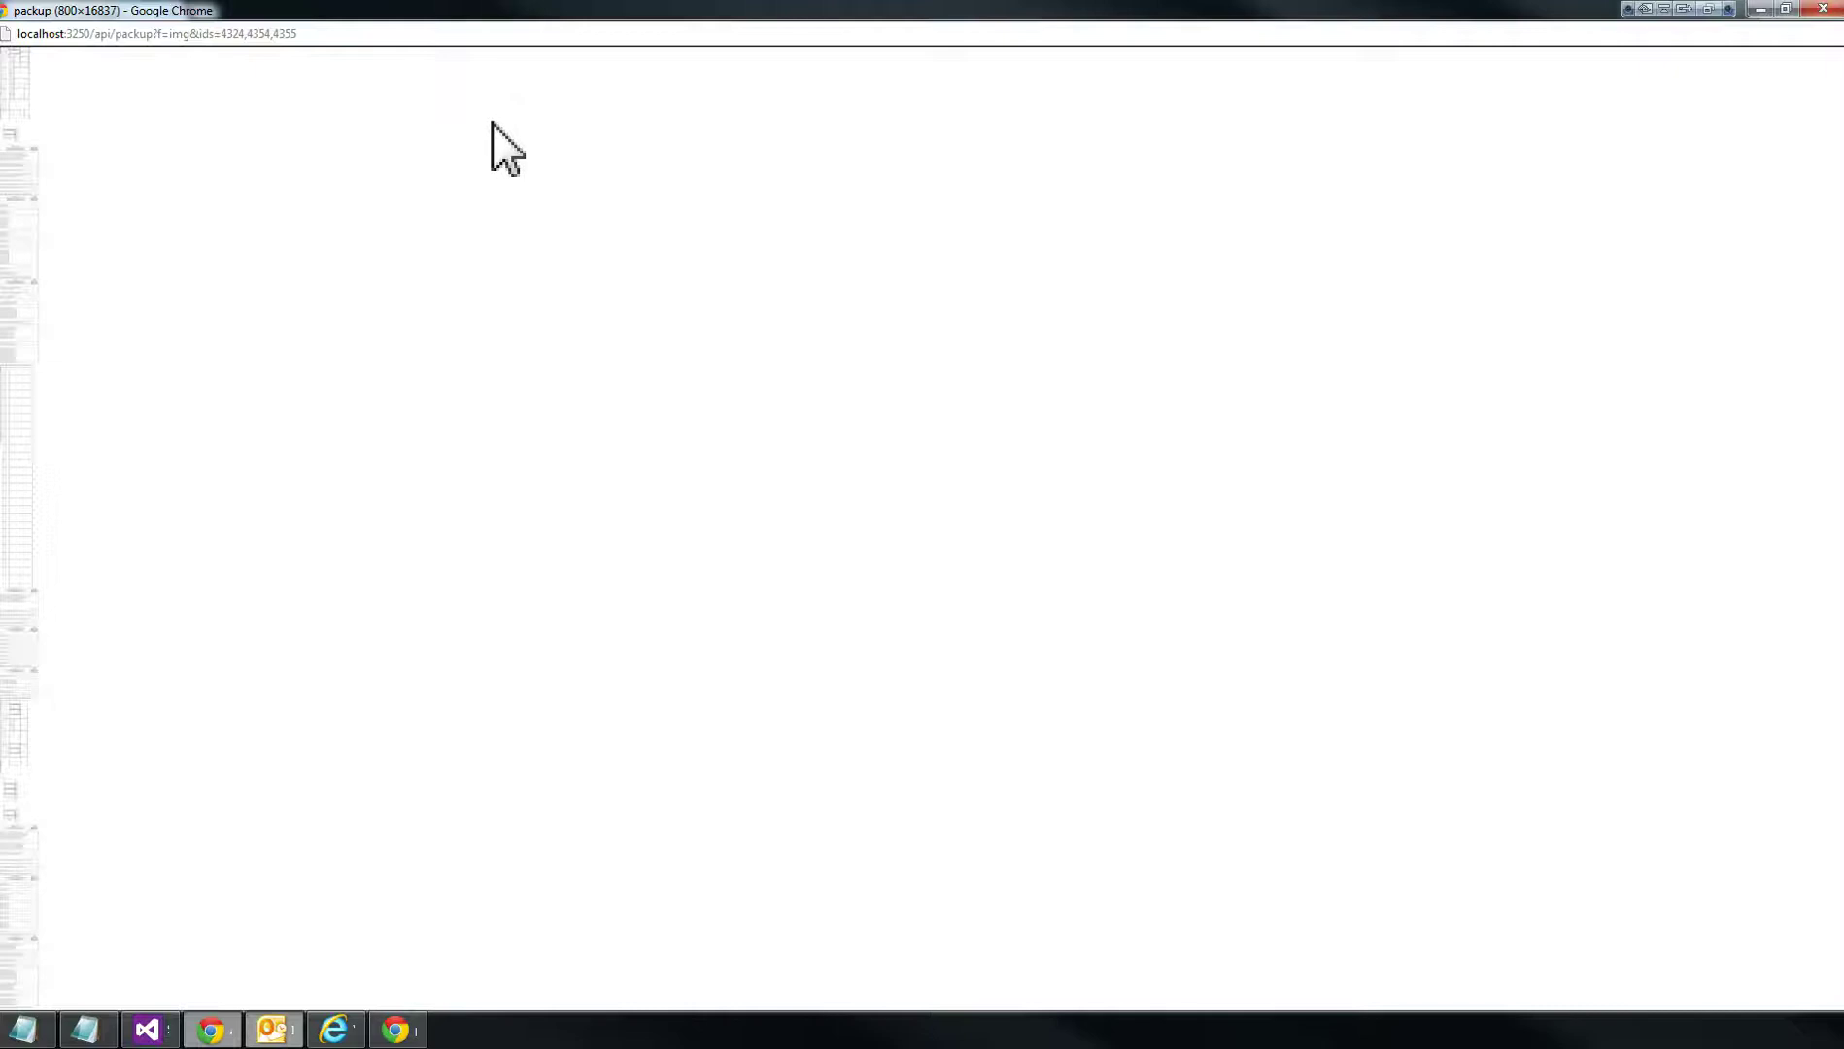
pyautogui.click(34, 220)
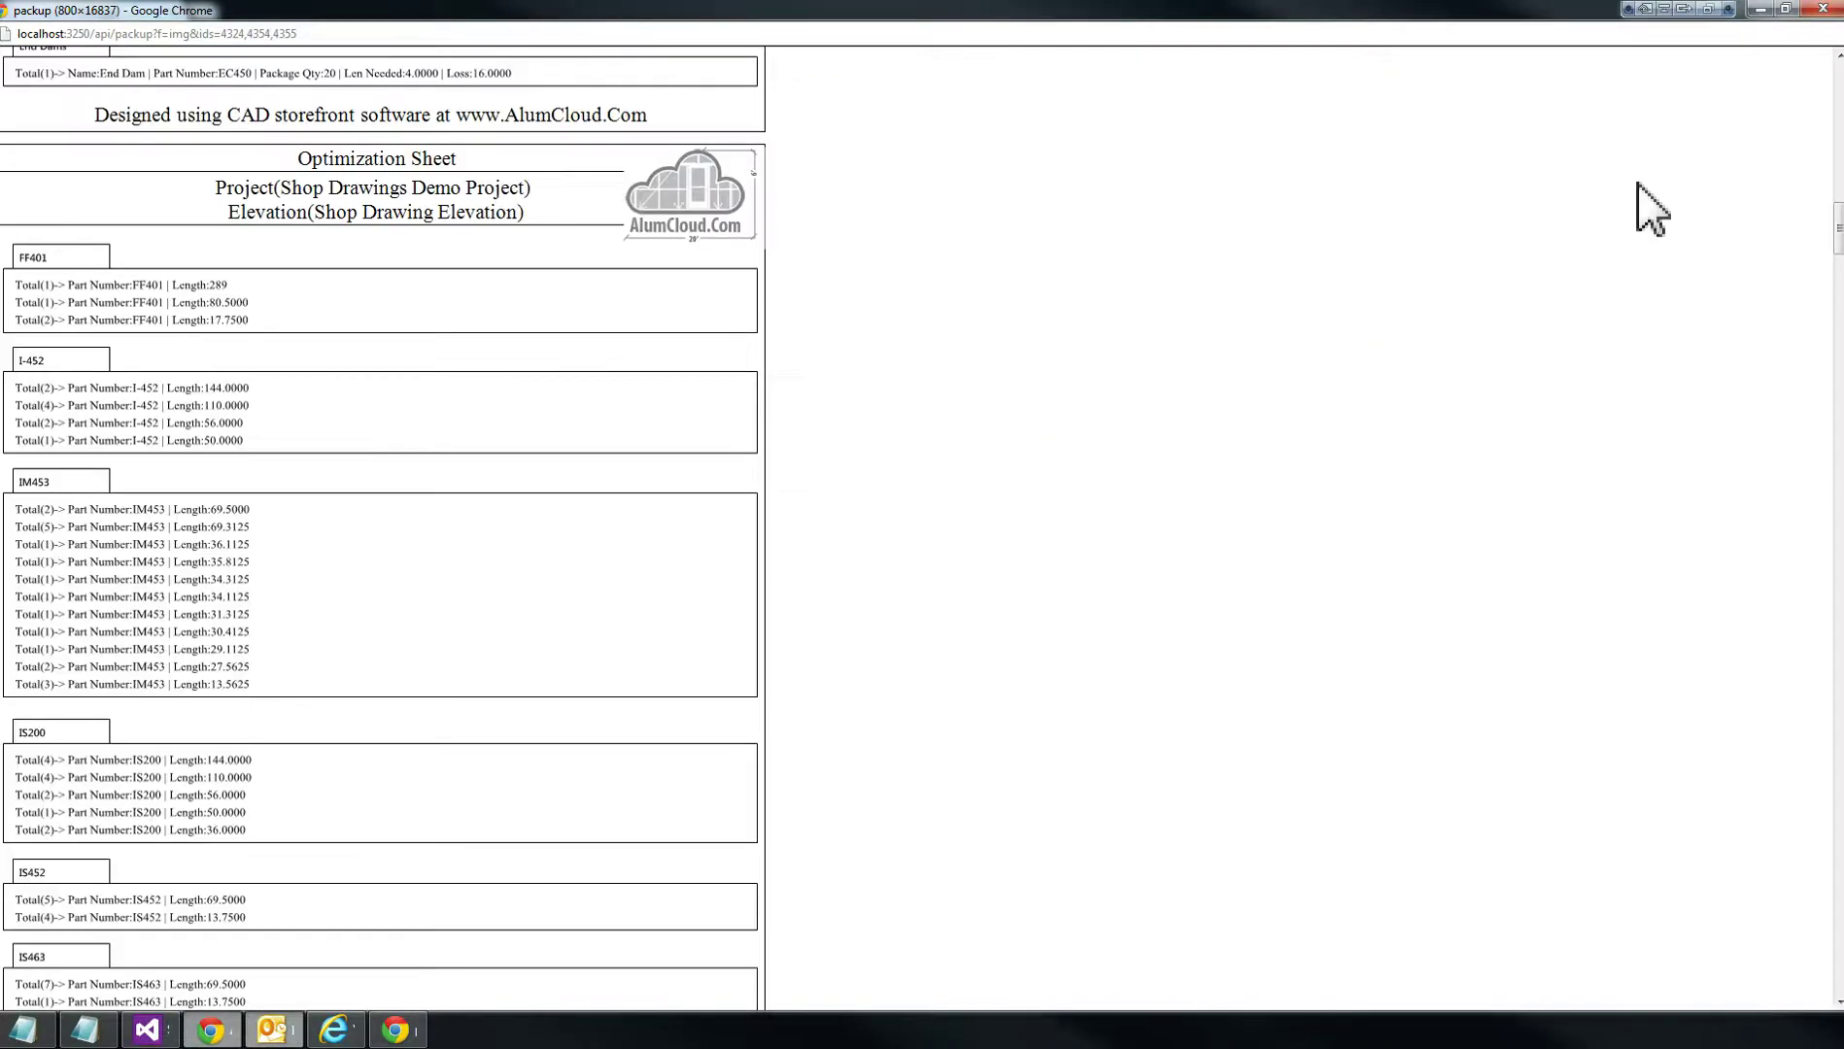
# Scroll the pack-up image from Shop Drawing Elevation down to the Shop Drawings 3 elevation
pyautogui.moveTo(1838, 233); pyautogui.dragTo(1838, 93)
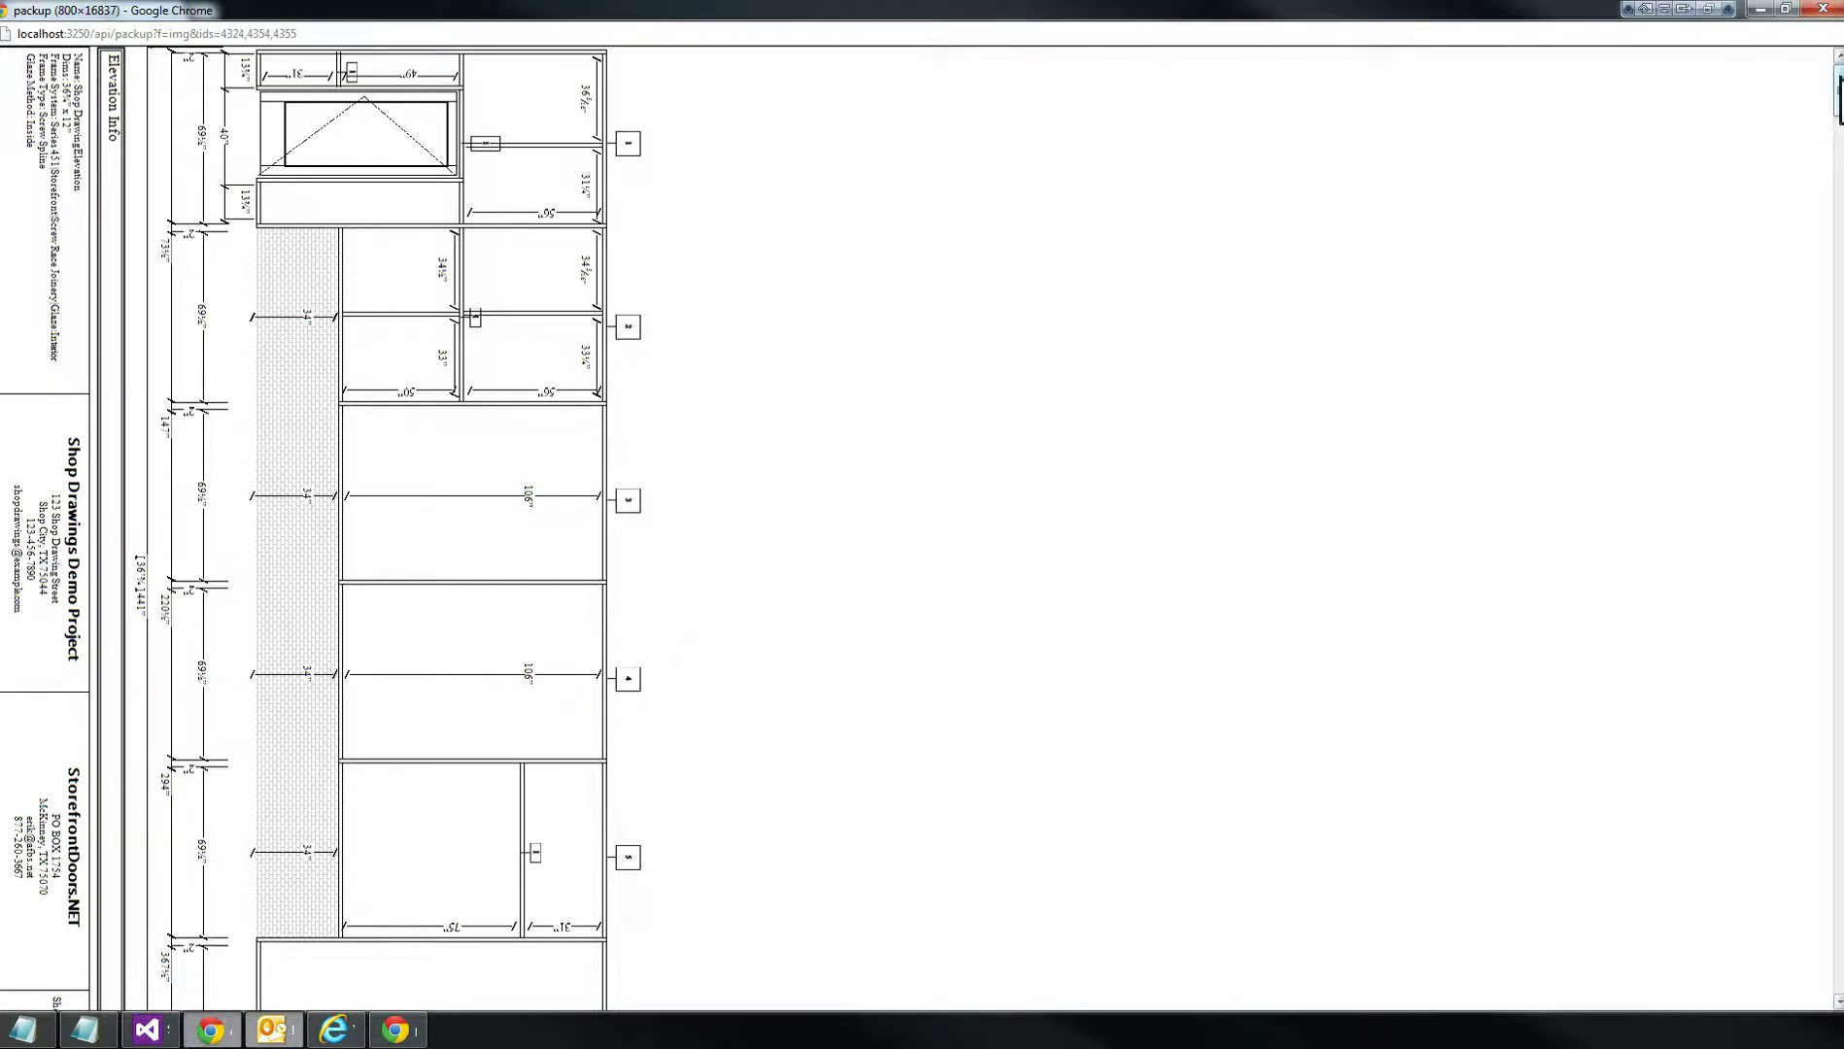
pyautogui.moveTo(1837, 90); pyautogui.dragTo(1837, 87)
pyautogui.moveTo(1835, 68); pyautogui.dragTo(1833, 124)
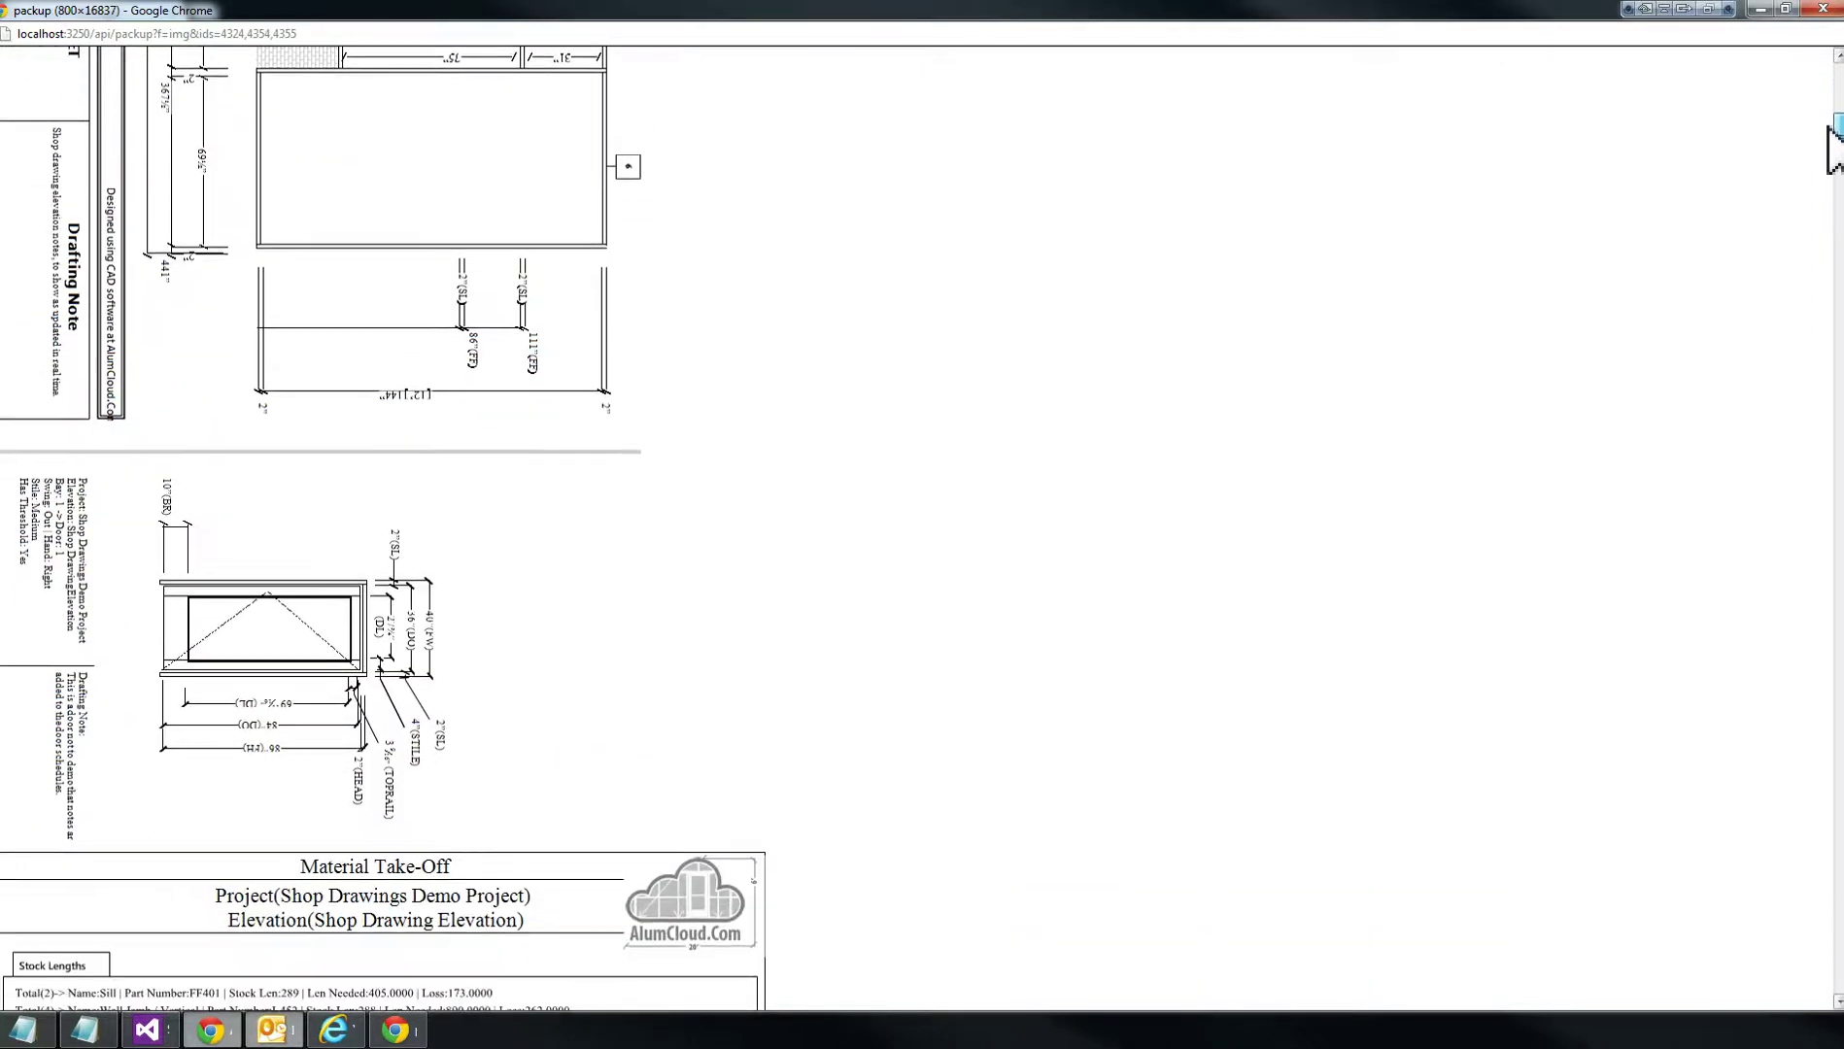
pyautogui.moveTo(1831, 126); pyautogui.dragTo(1777, 382)
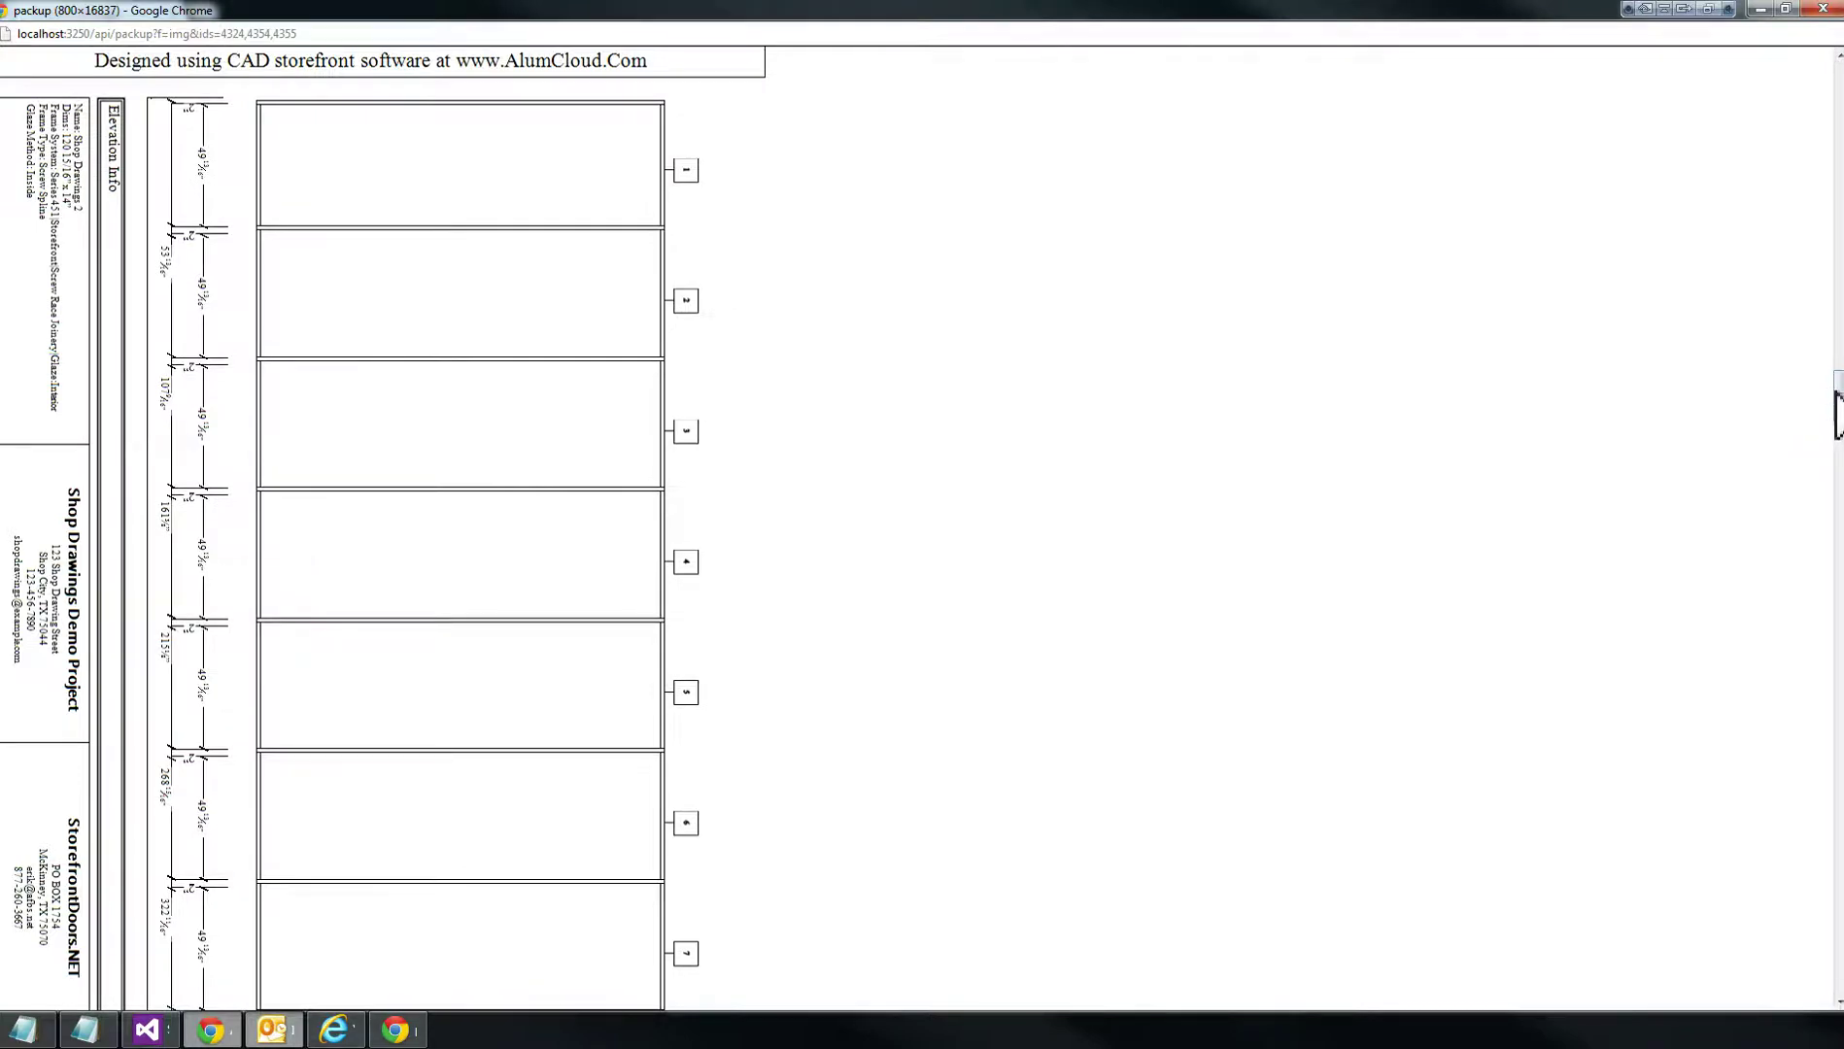
pyautogui.moveTo(1838, 397); pyautogui.dragTo(1817, 723)
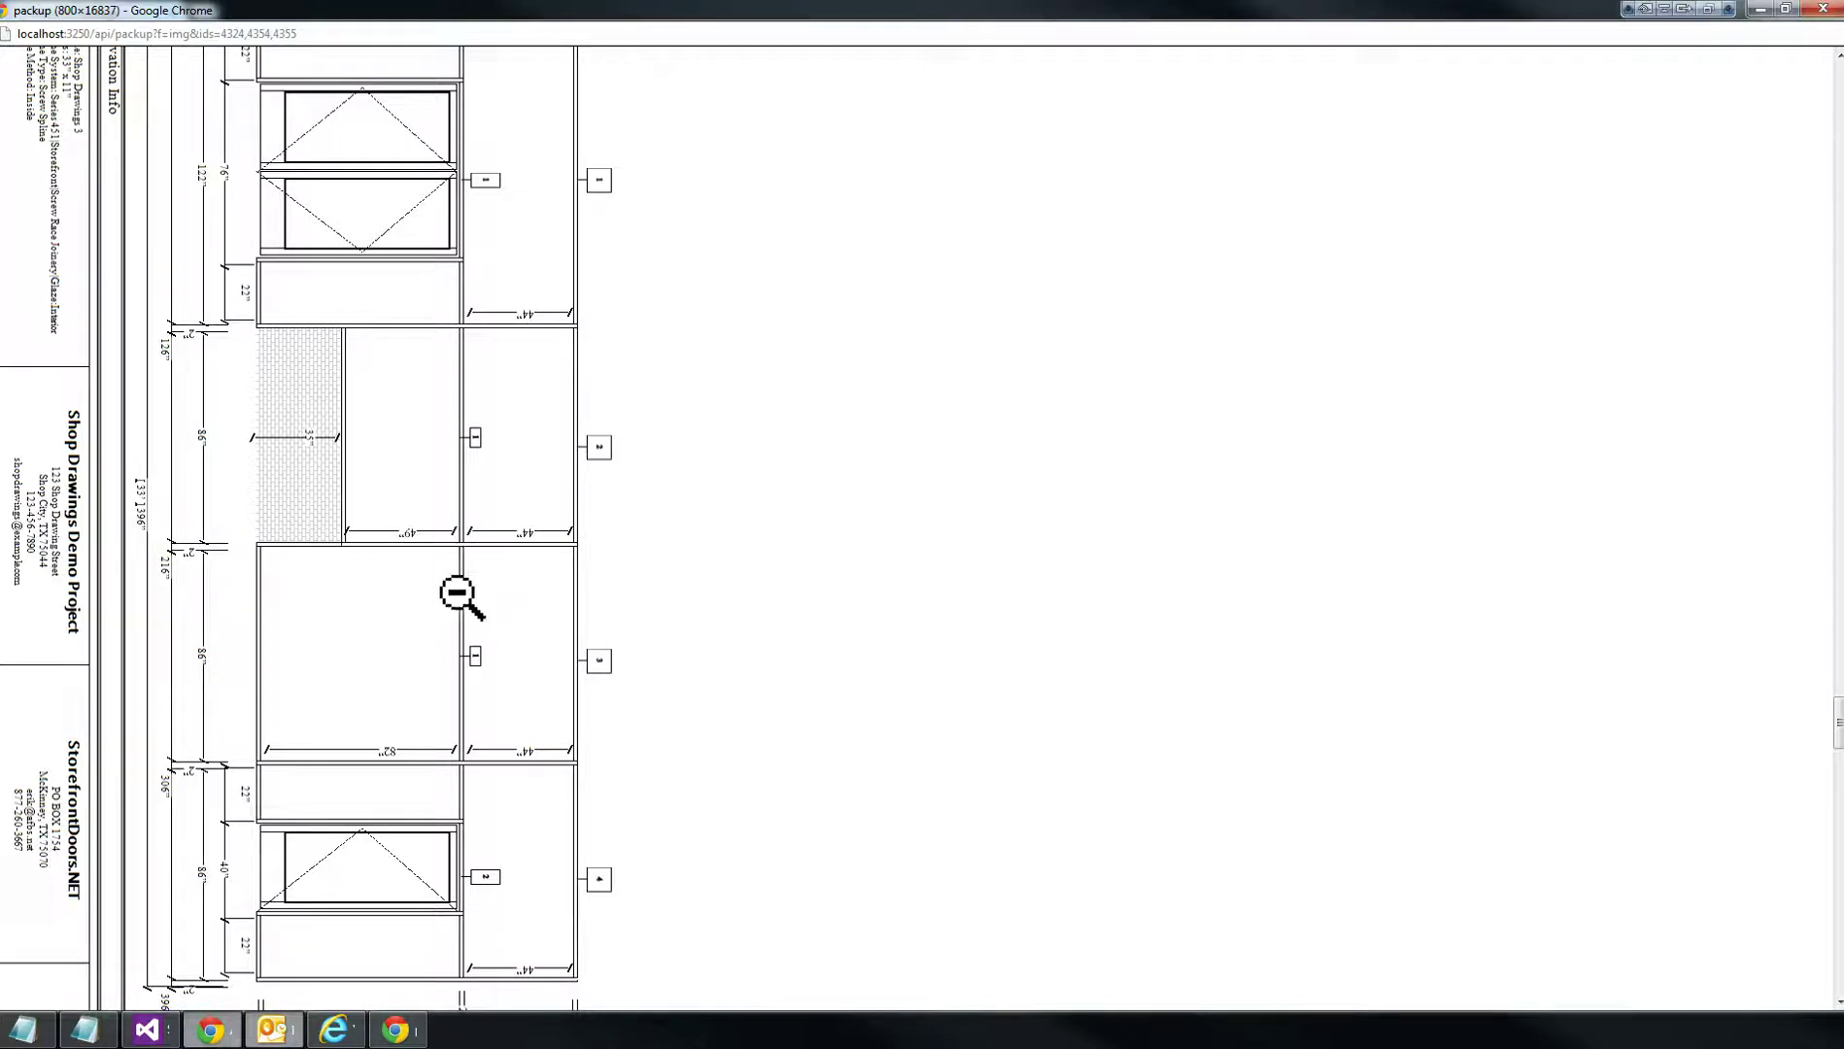
# Scroll down to Shop Drawings 3's part lengths and Cut Sheet, then close the image pack-up
pyautogui.scroll(-12, 505, 697)
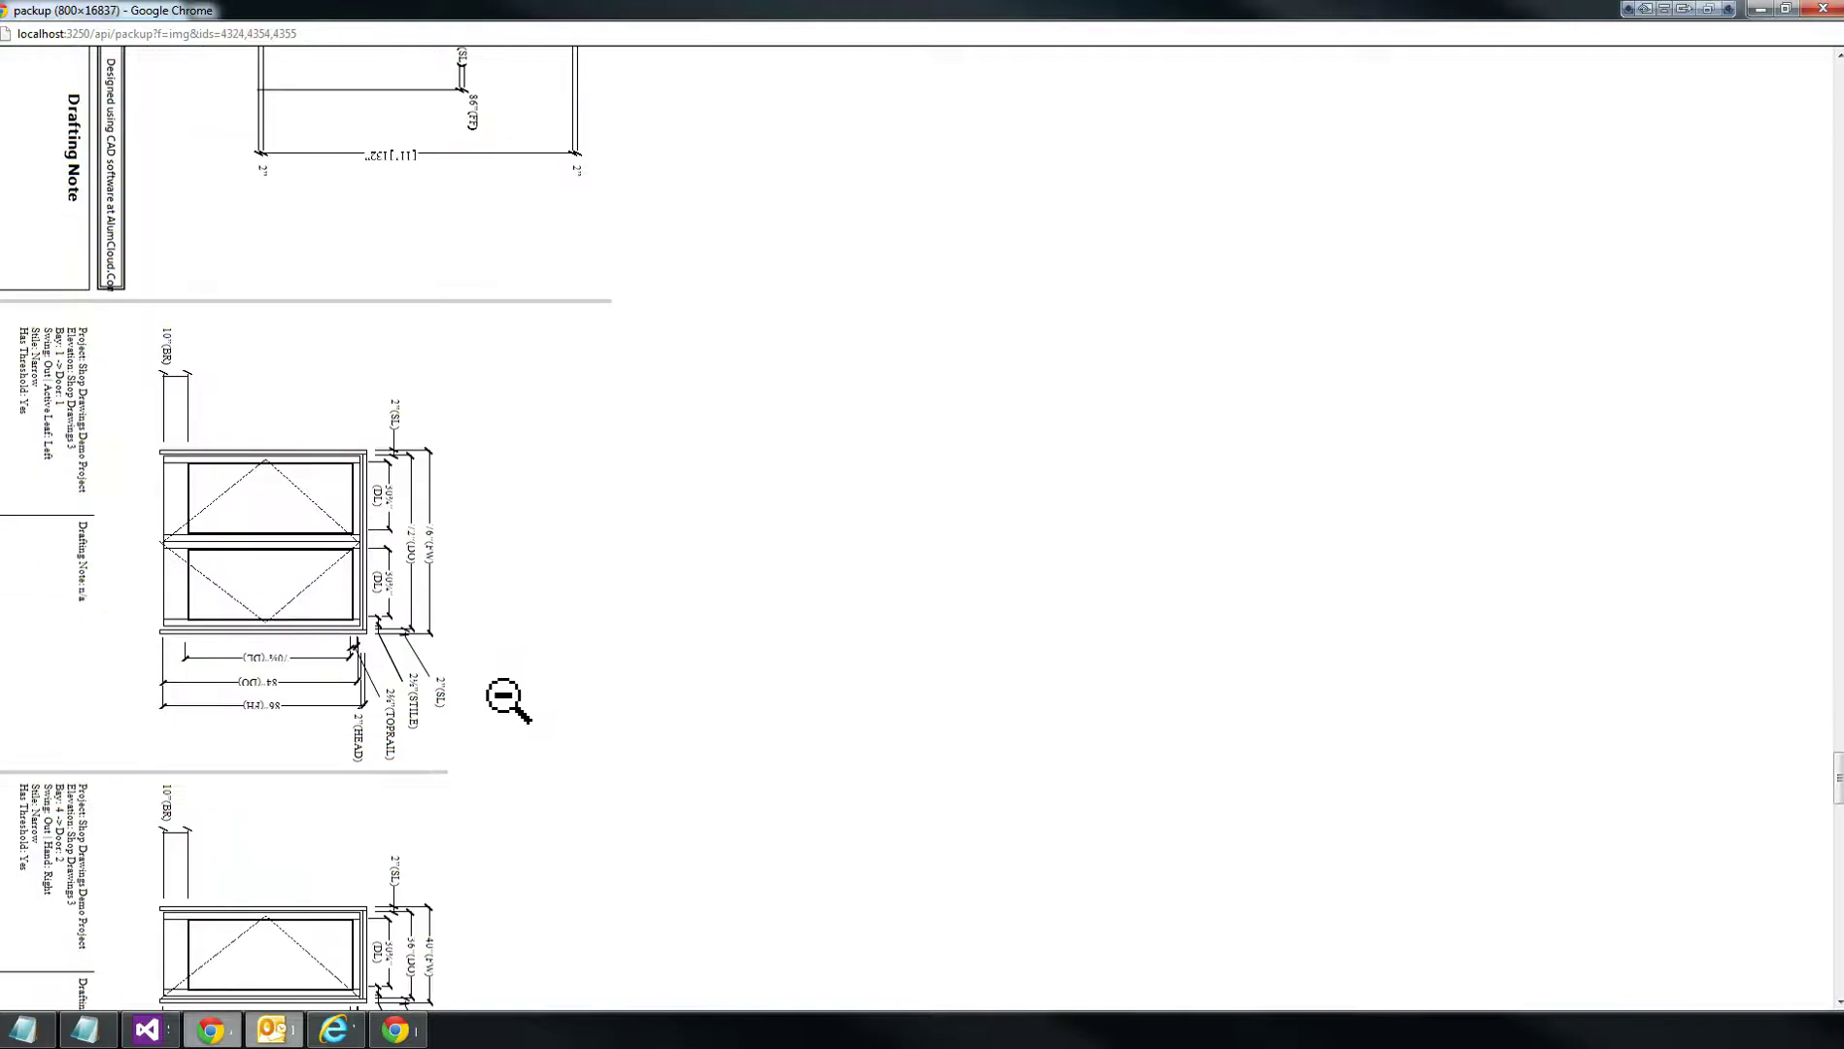
pyautogui.scroll(-3, 506, 698)
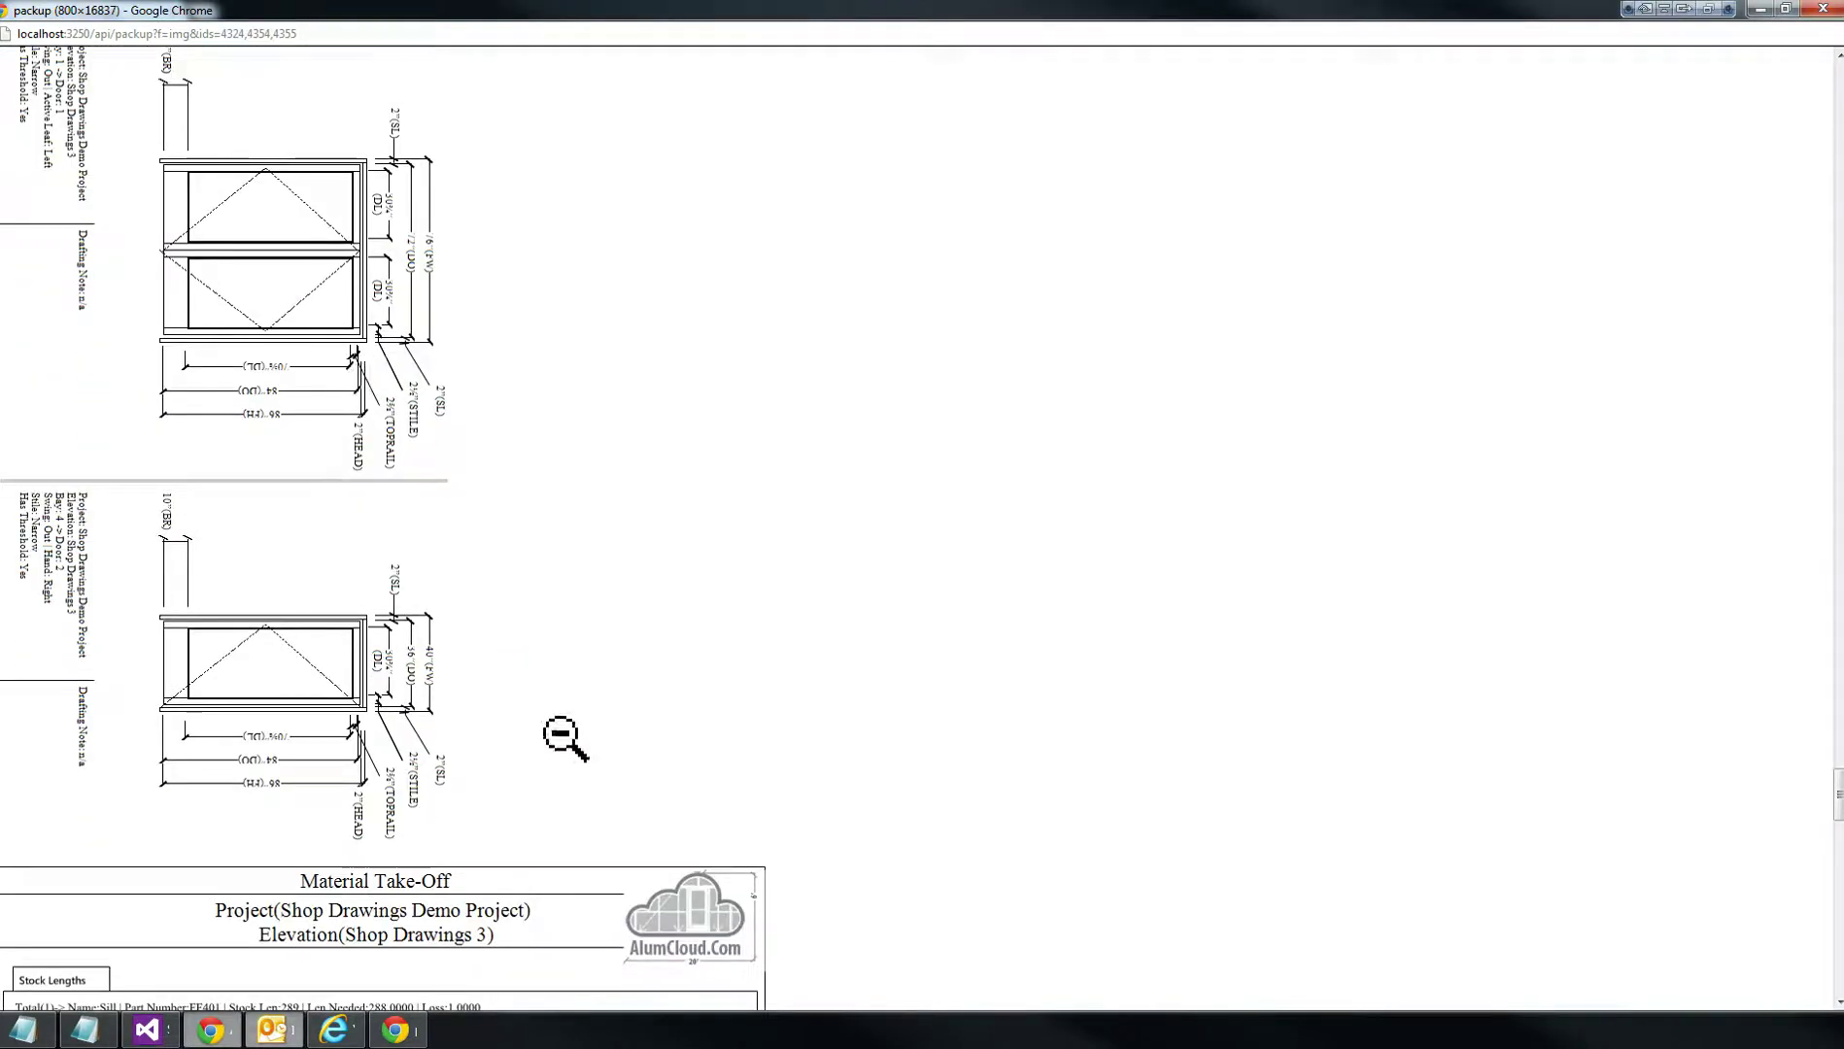
pyautogui.scroll(-9, 564, 731)
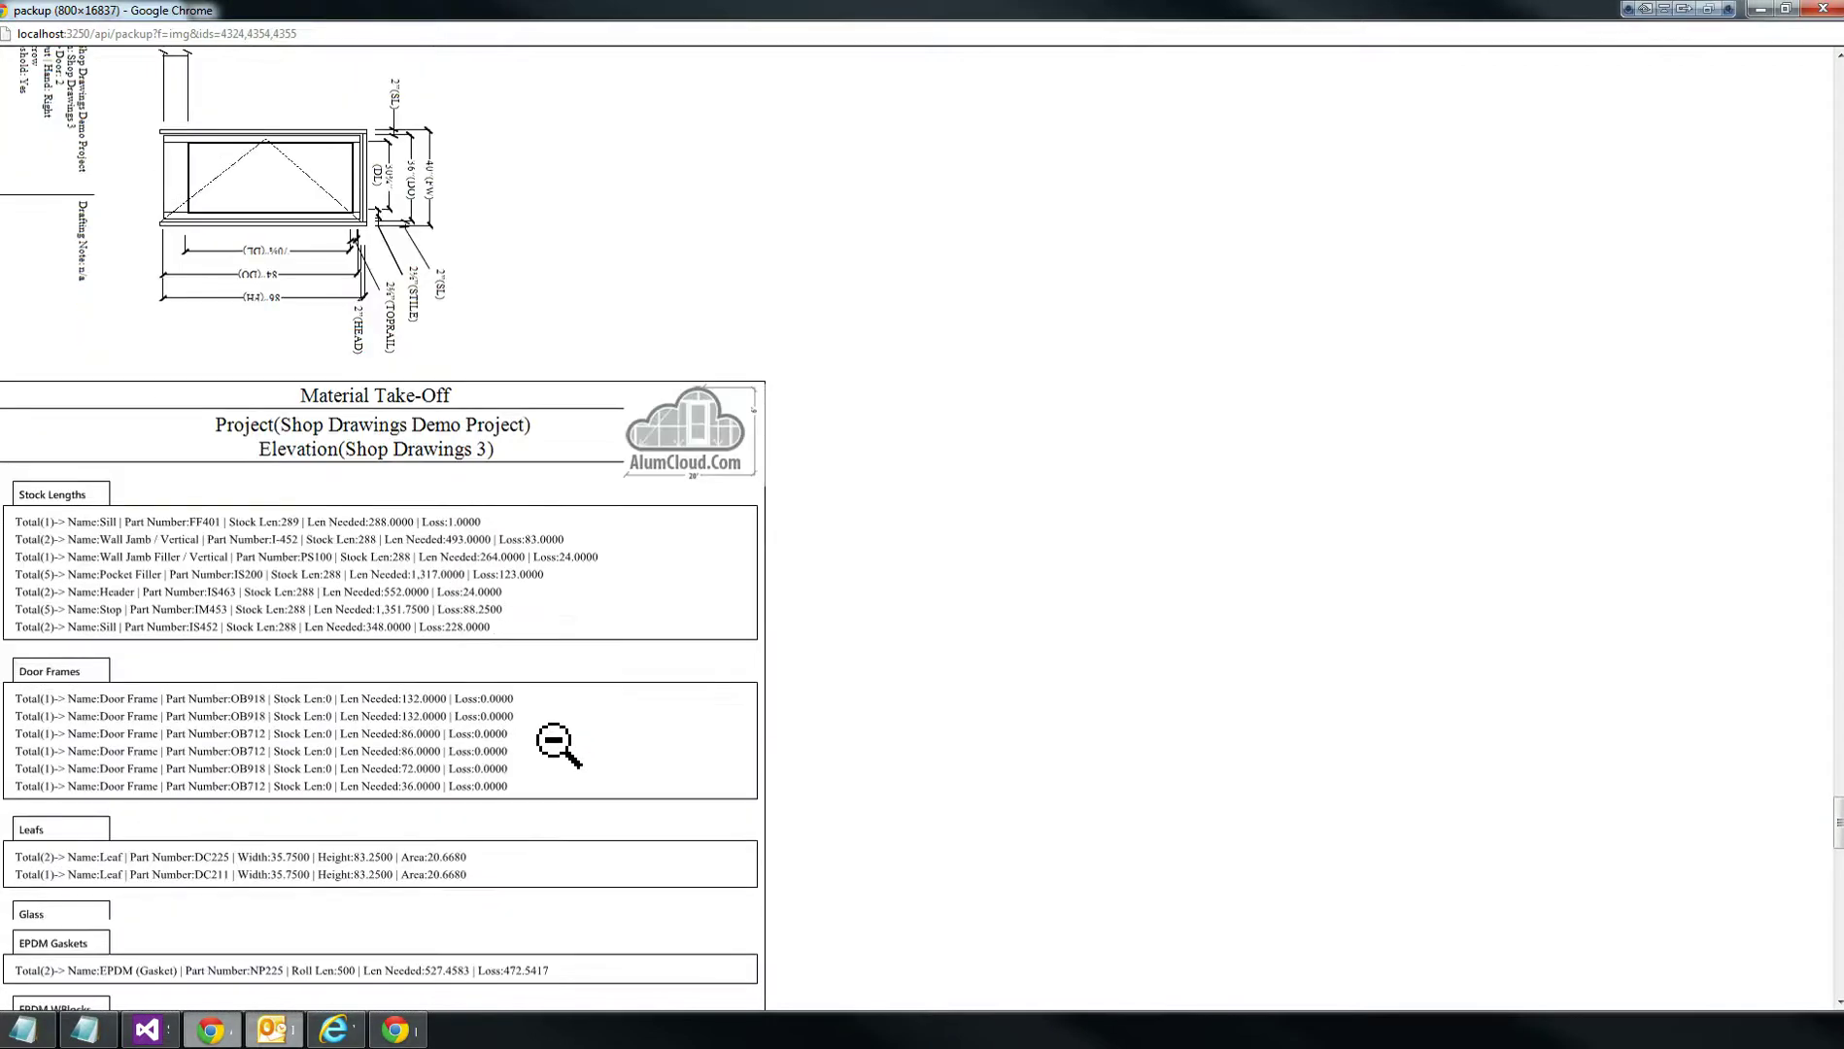
pyautogui.scroll(-5, 557, 744)
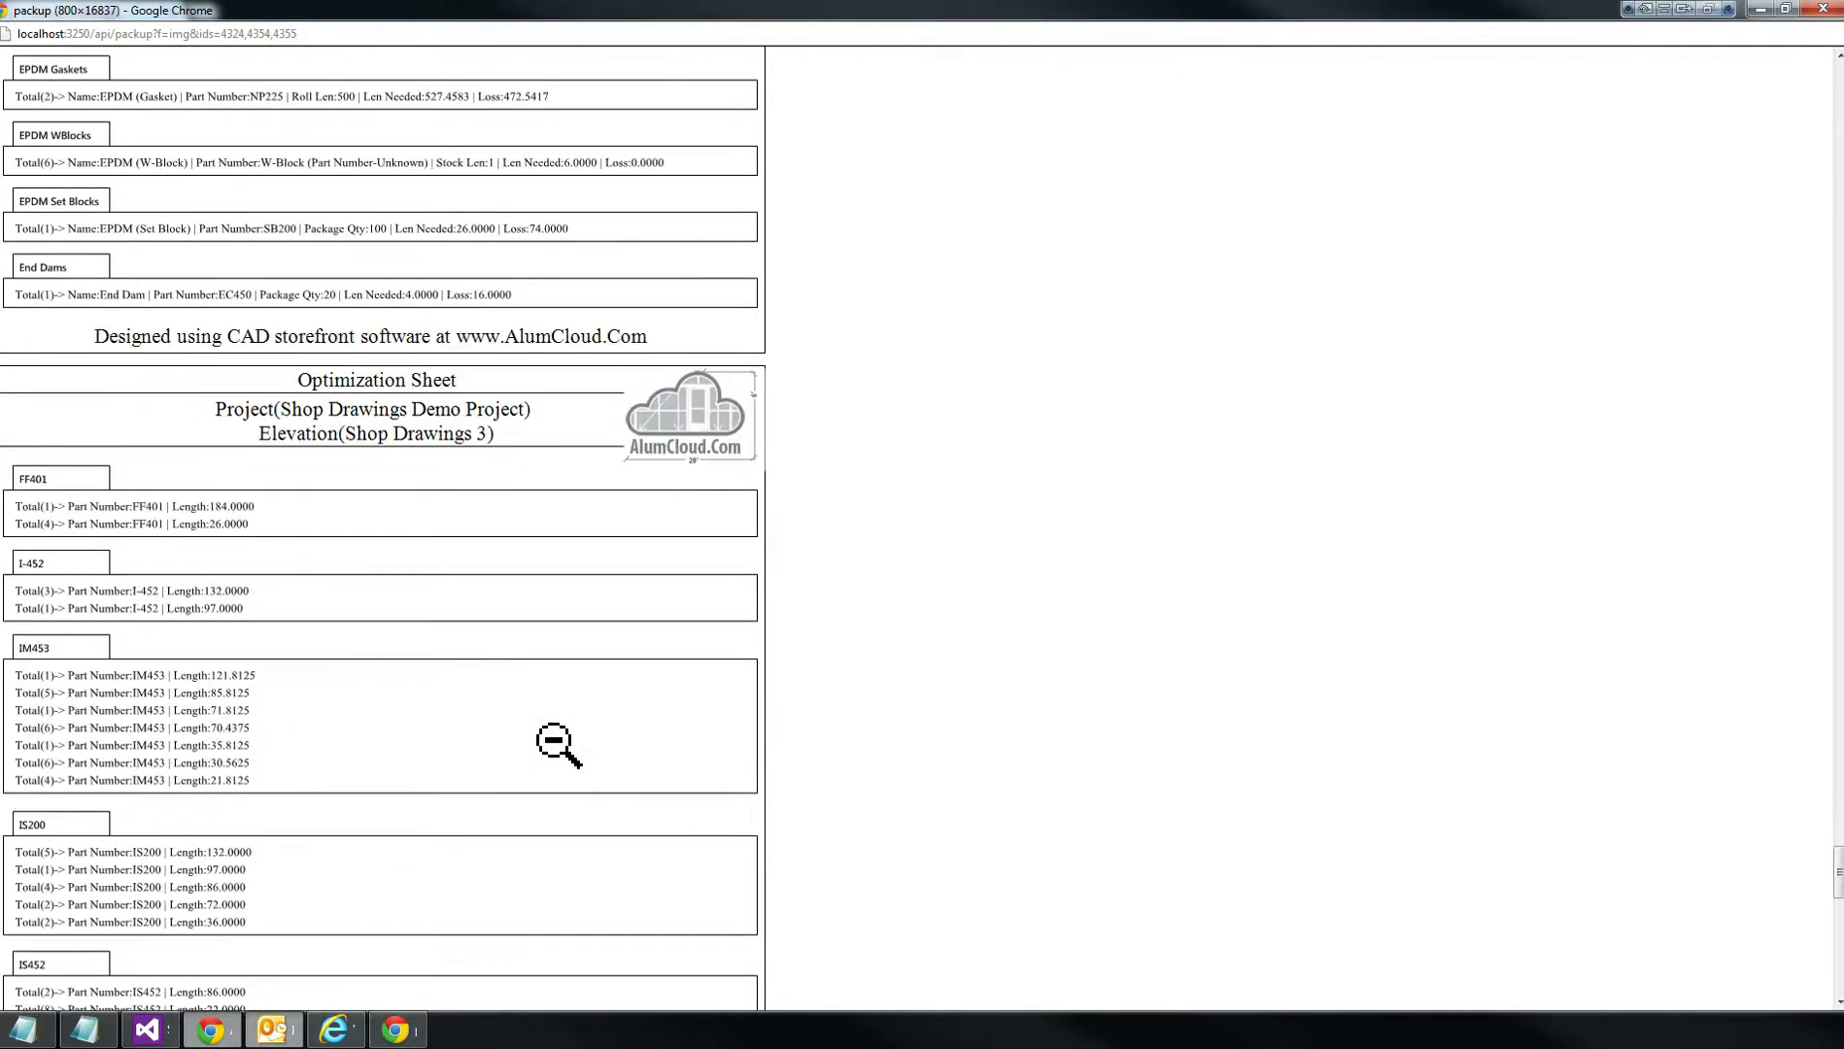
pyautogui.scroll(-6, 558, 745)
pyautogui.scroll(-10, 556, 744)
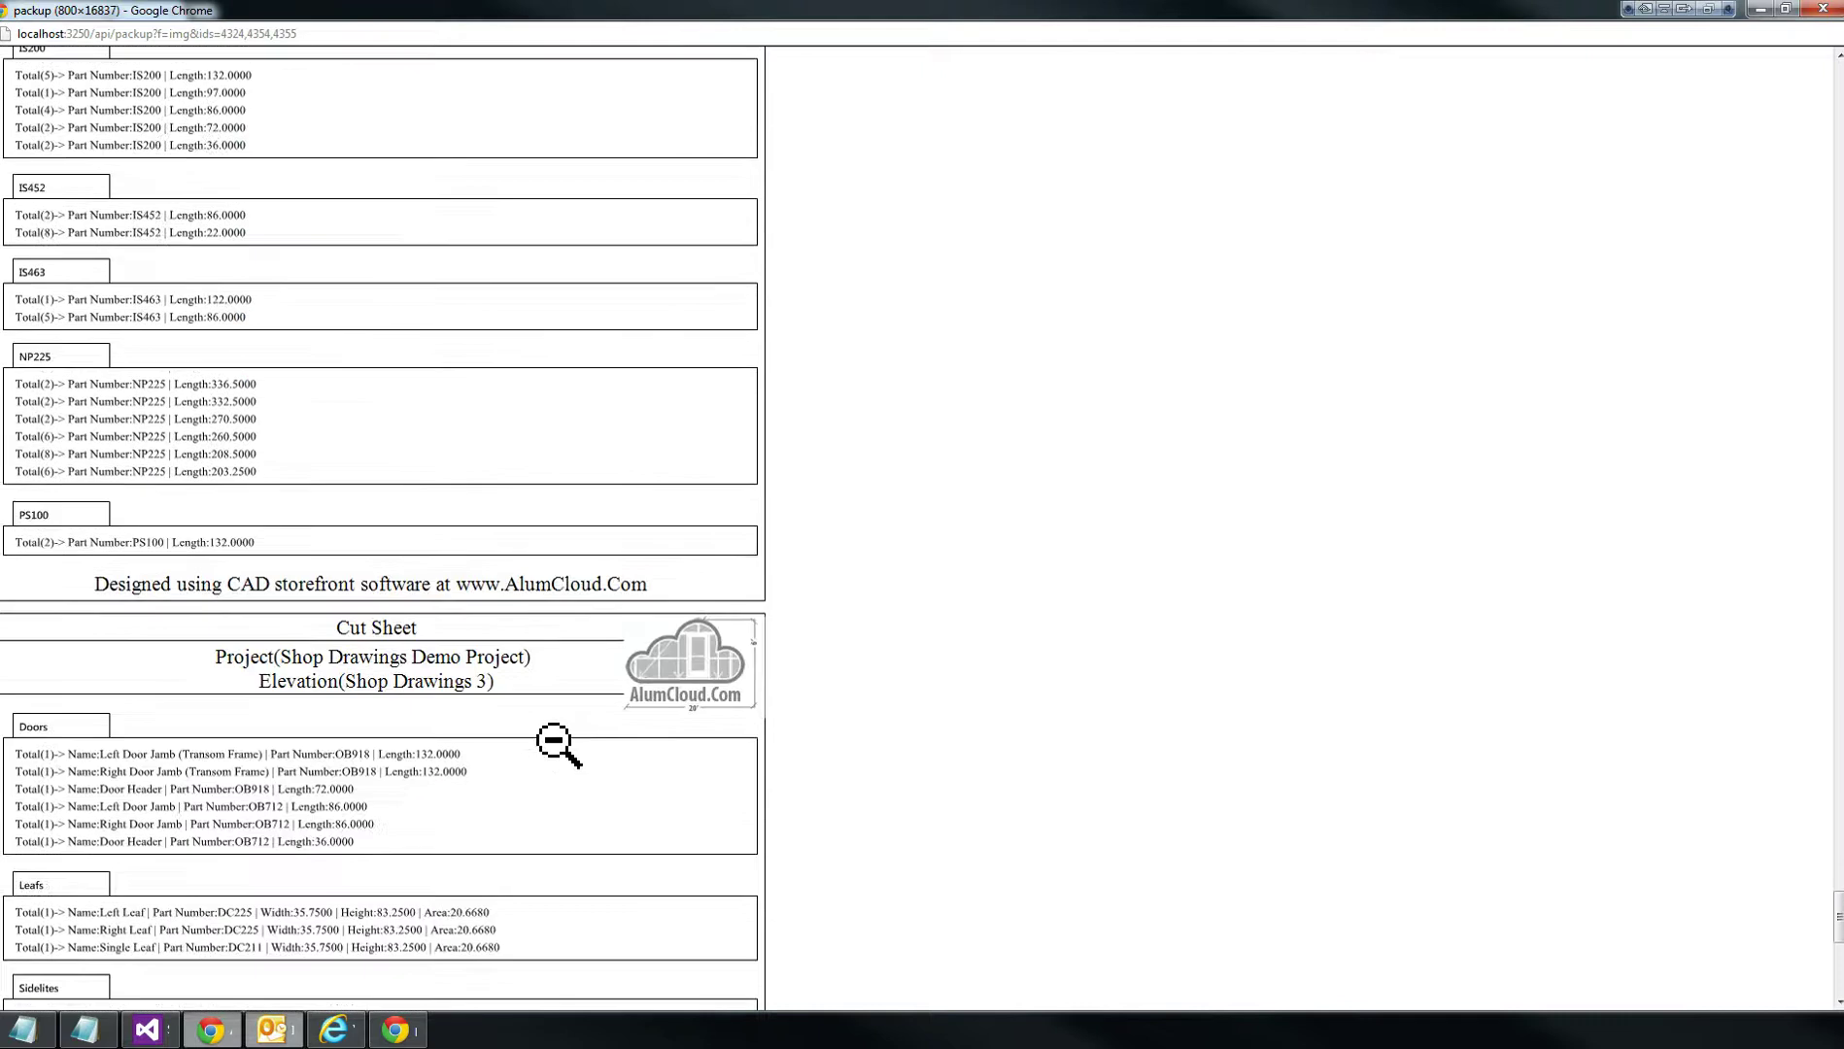
pyautogui.scroll(-1, 556, 744)
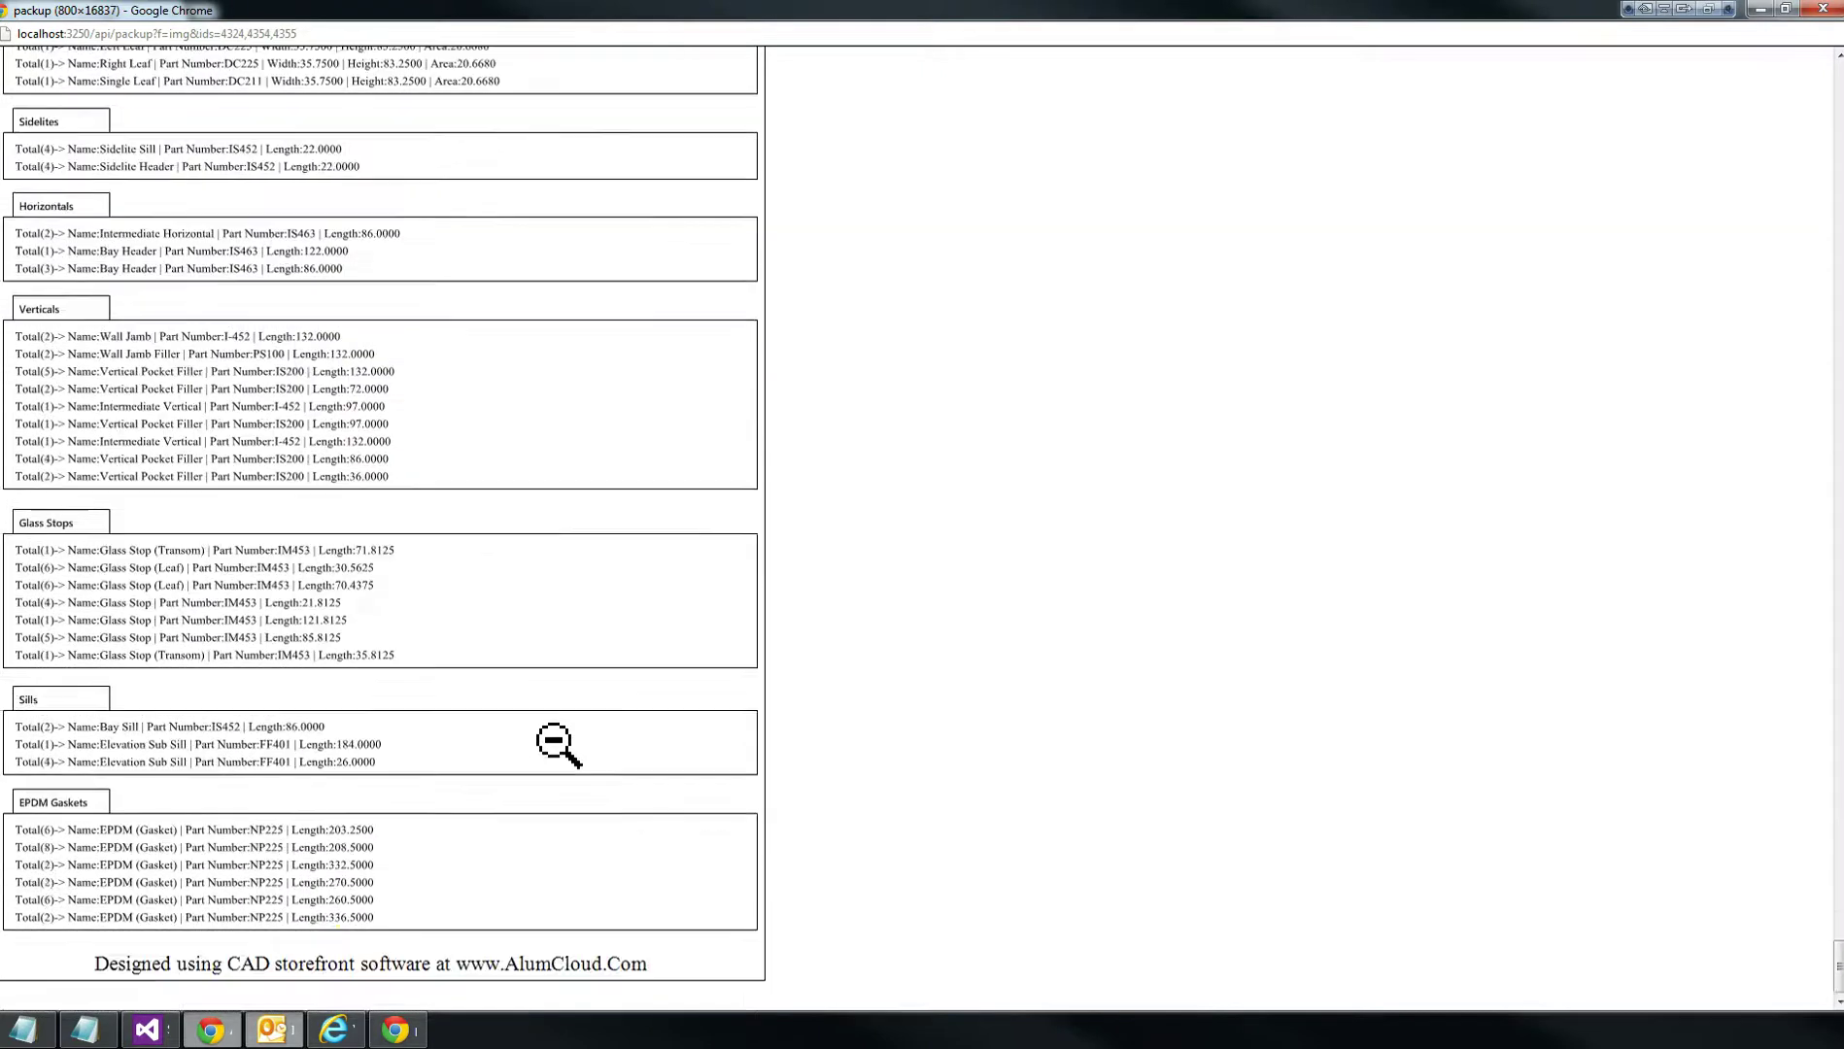
pyautogui.scroll(11, 557, 744)
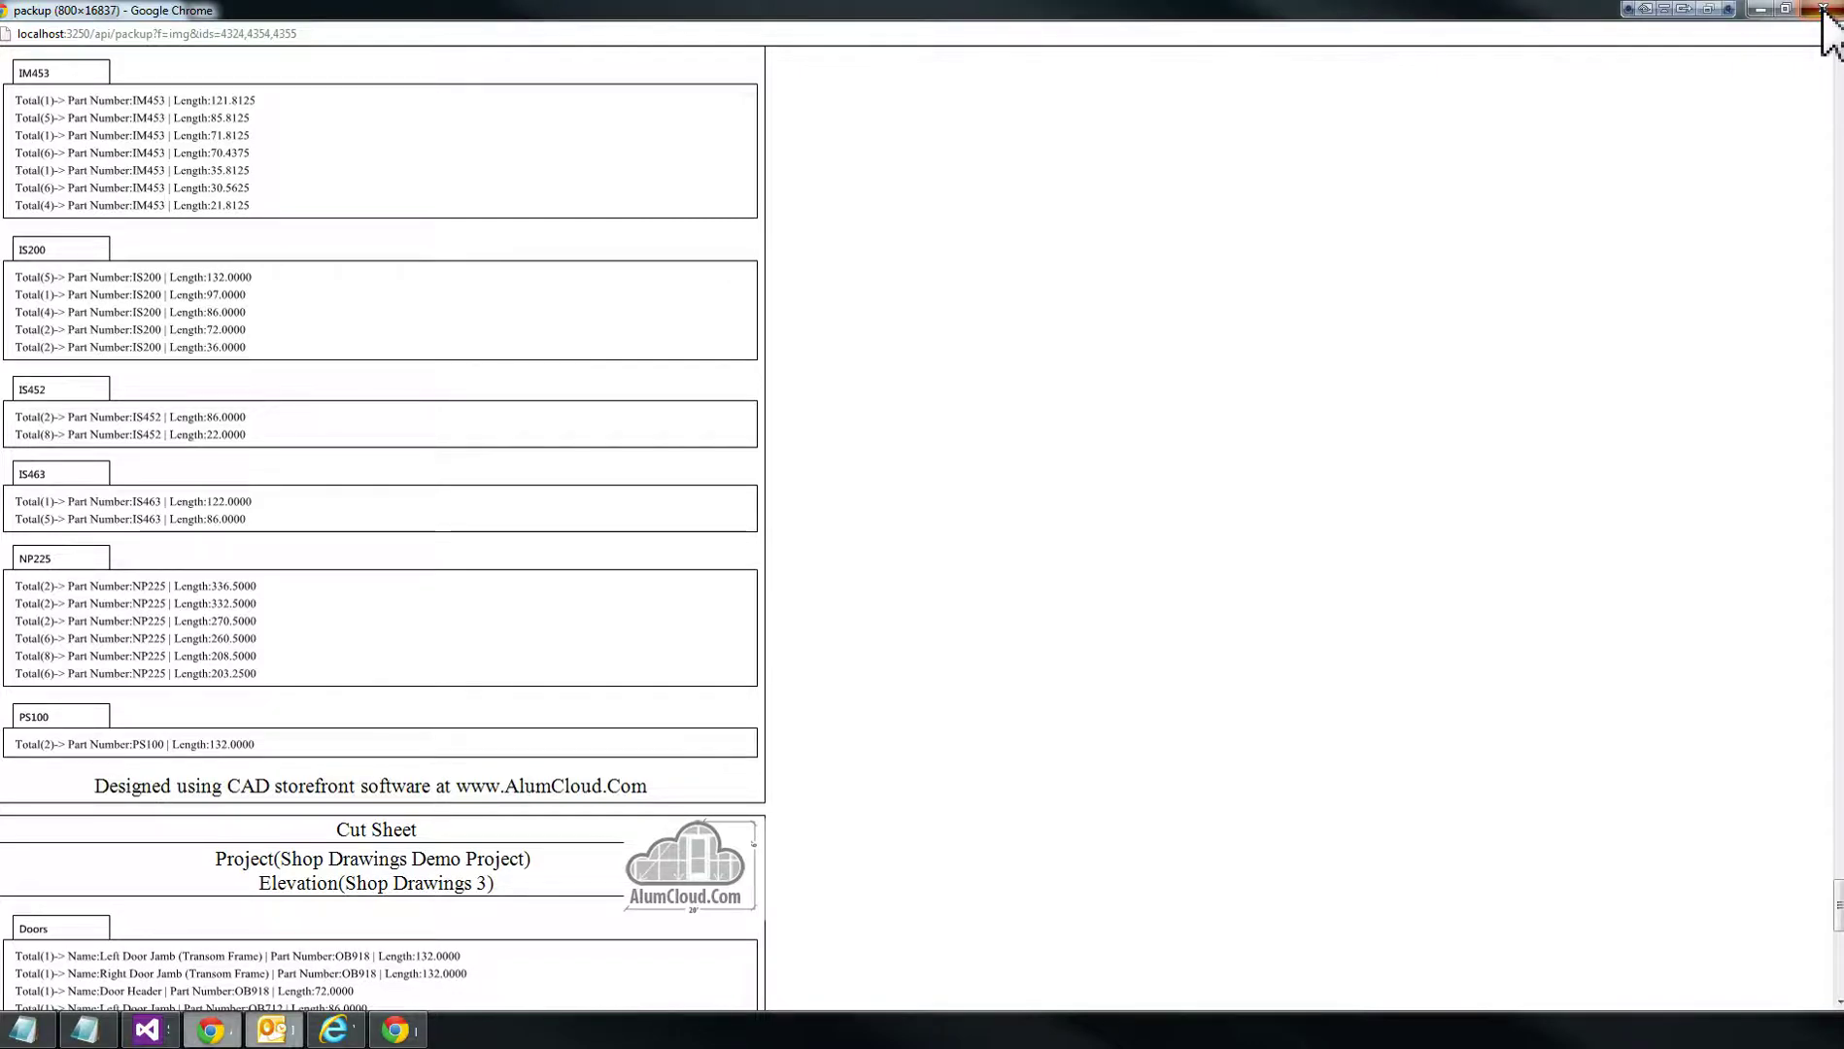
pyautogui.click(1822, 10)
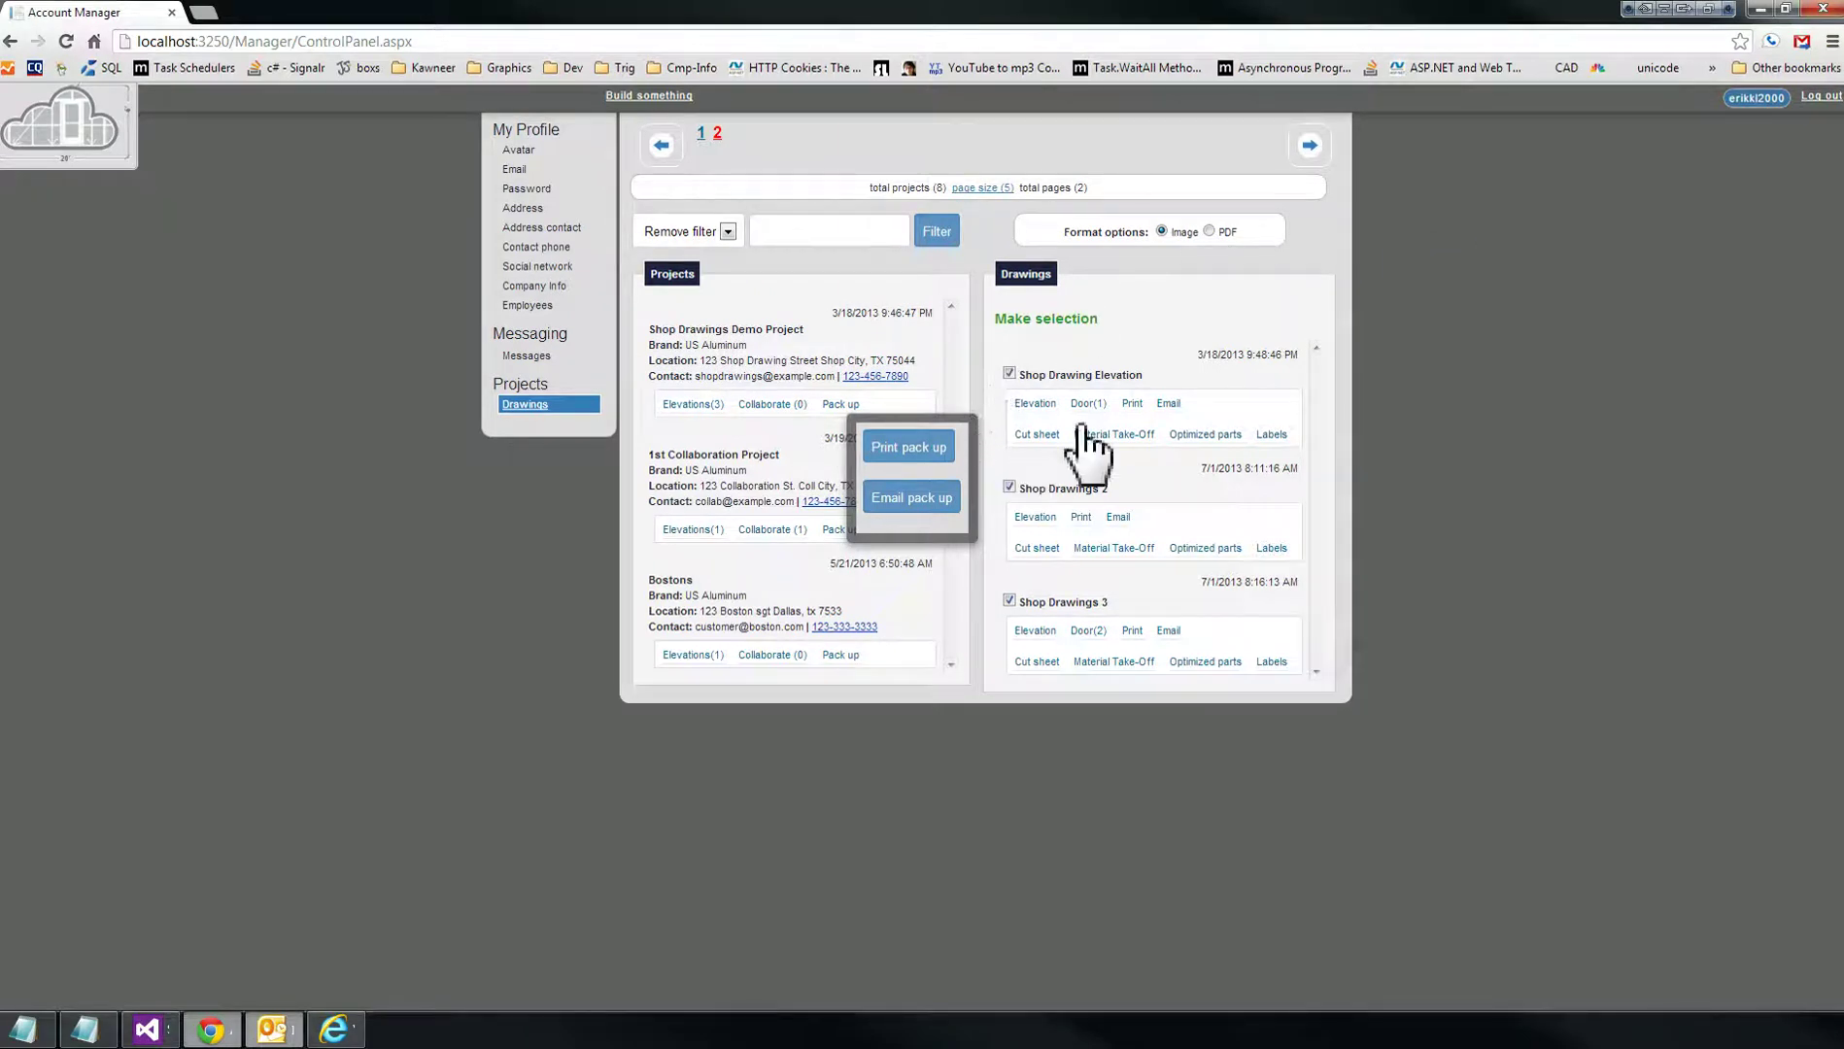
# Print the pack-up of the three checked drawings as a PDF in a maximized window
pyautogui.click(1210, 231)
pyautogui.click(936, 457)
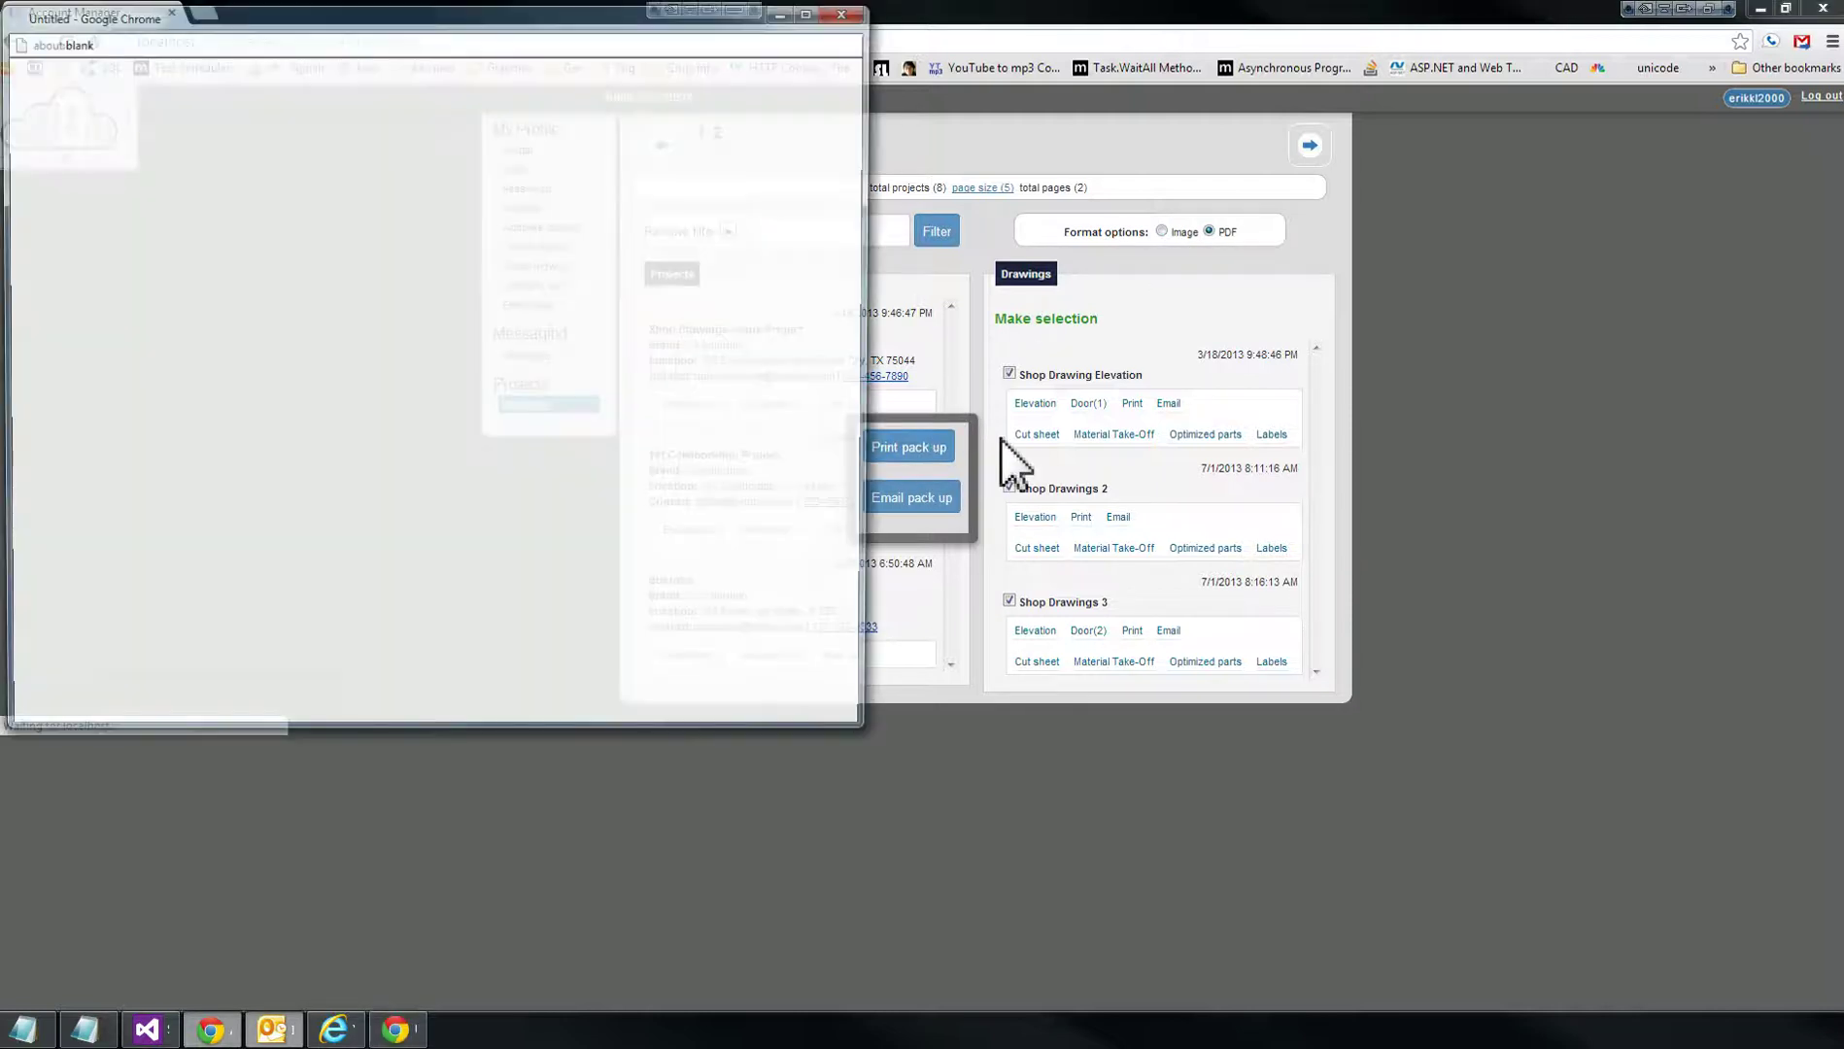
pyautogui.click(814, 11)
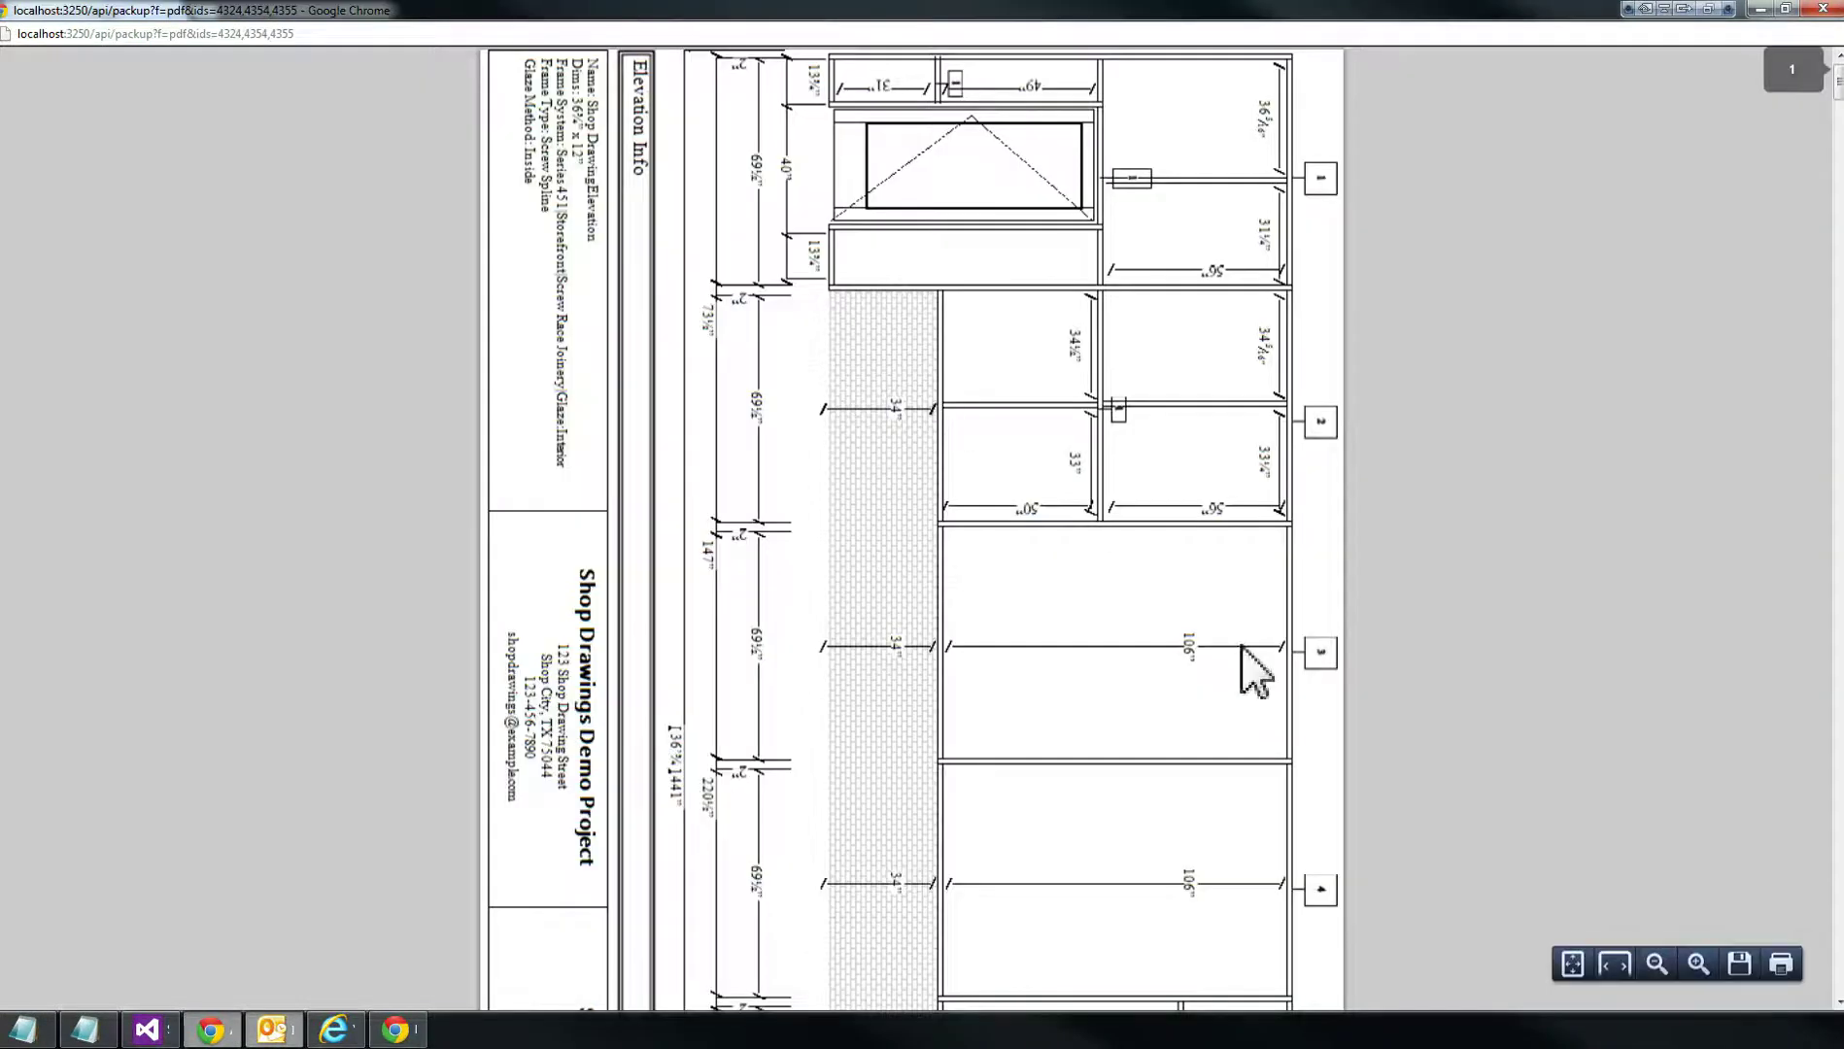
# Fit the PDF page and scroll through to page 11's Shop Drawings 3 door details
pyautogui.click(1573, 964)
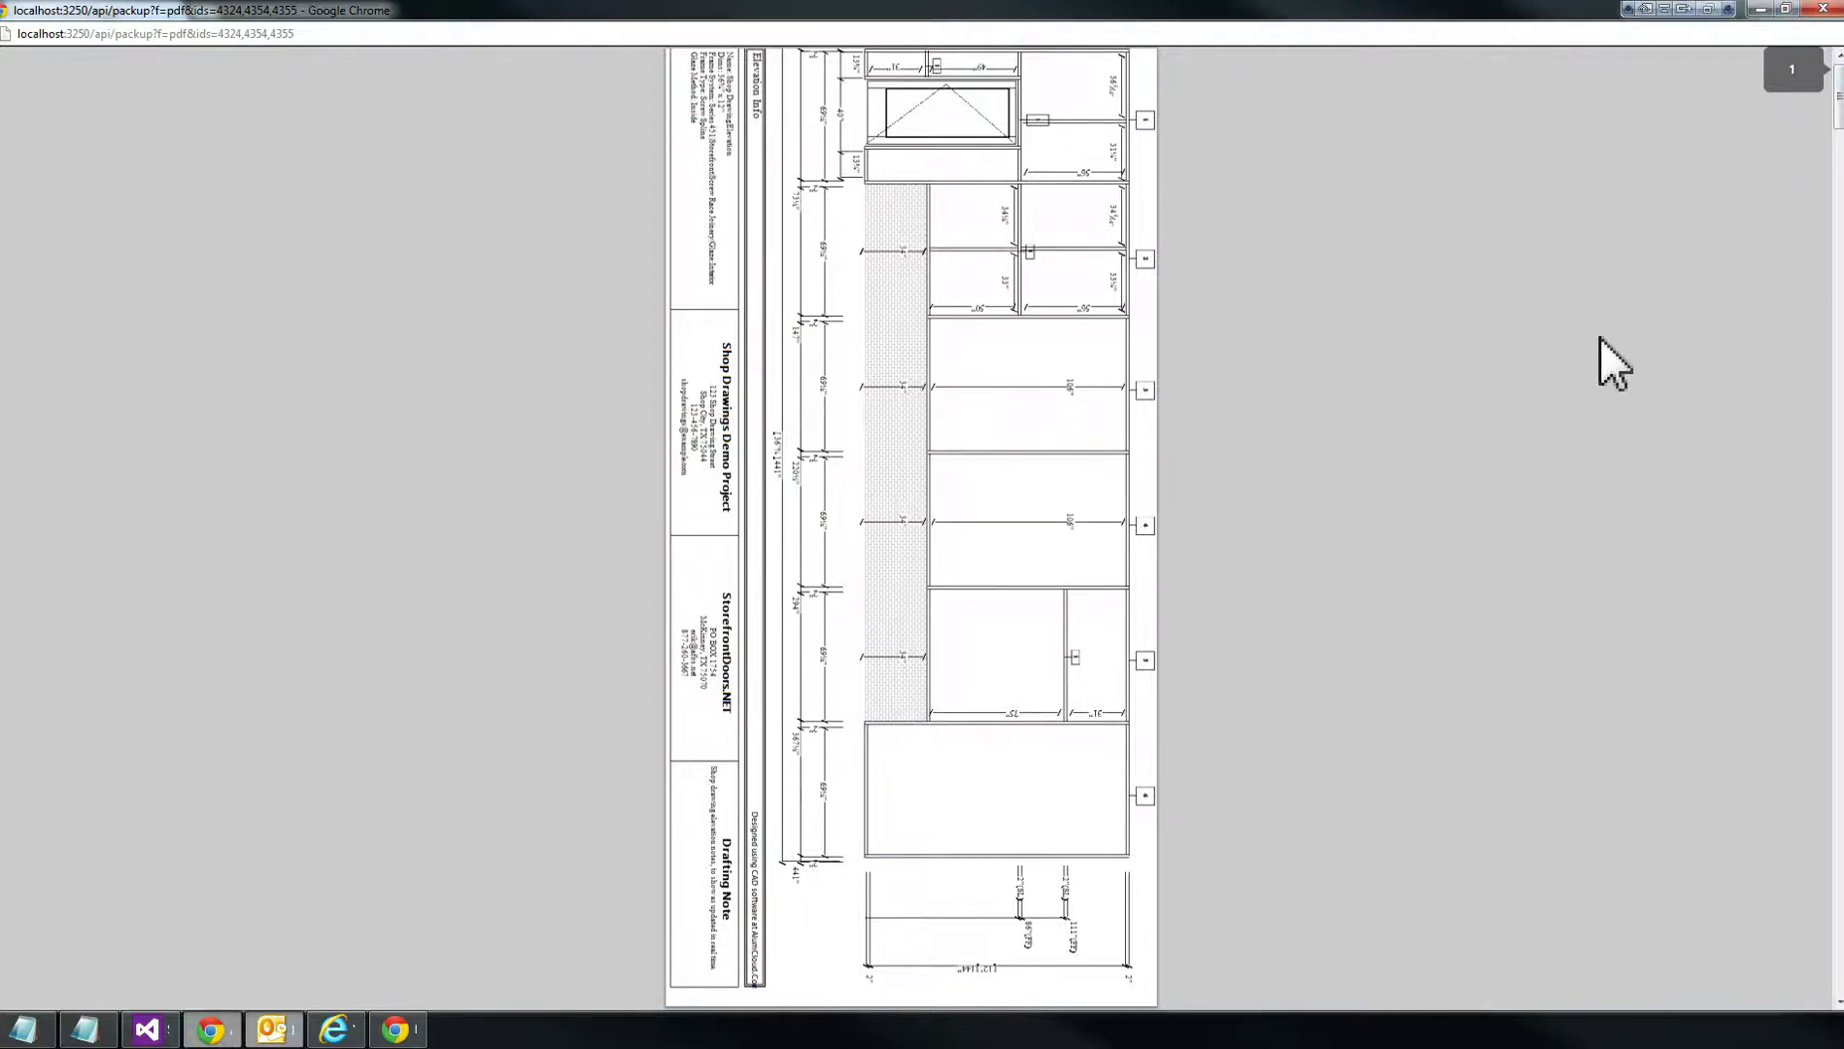
pyautogui.scroll(-10, 1600, 337)
pyautogui.scroll(-10, 1599, 337)
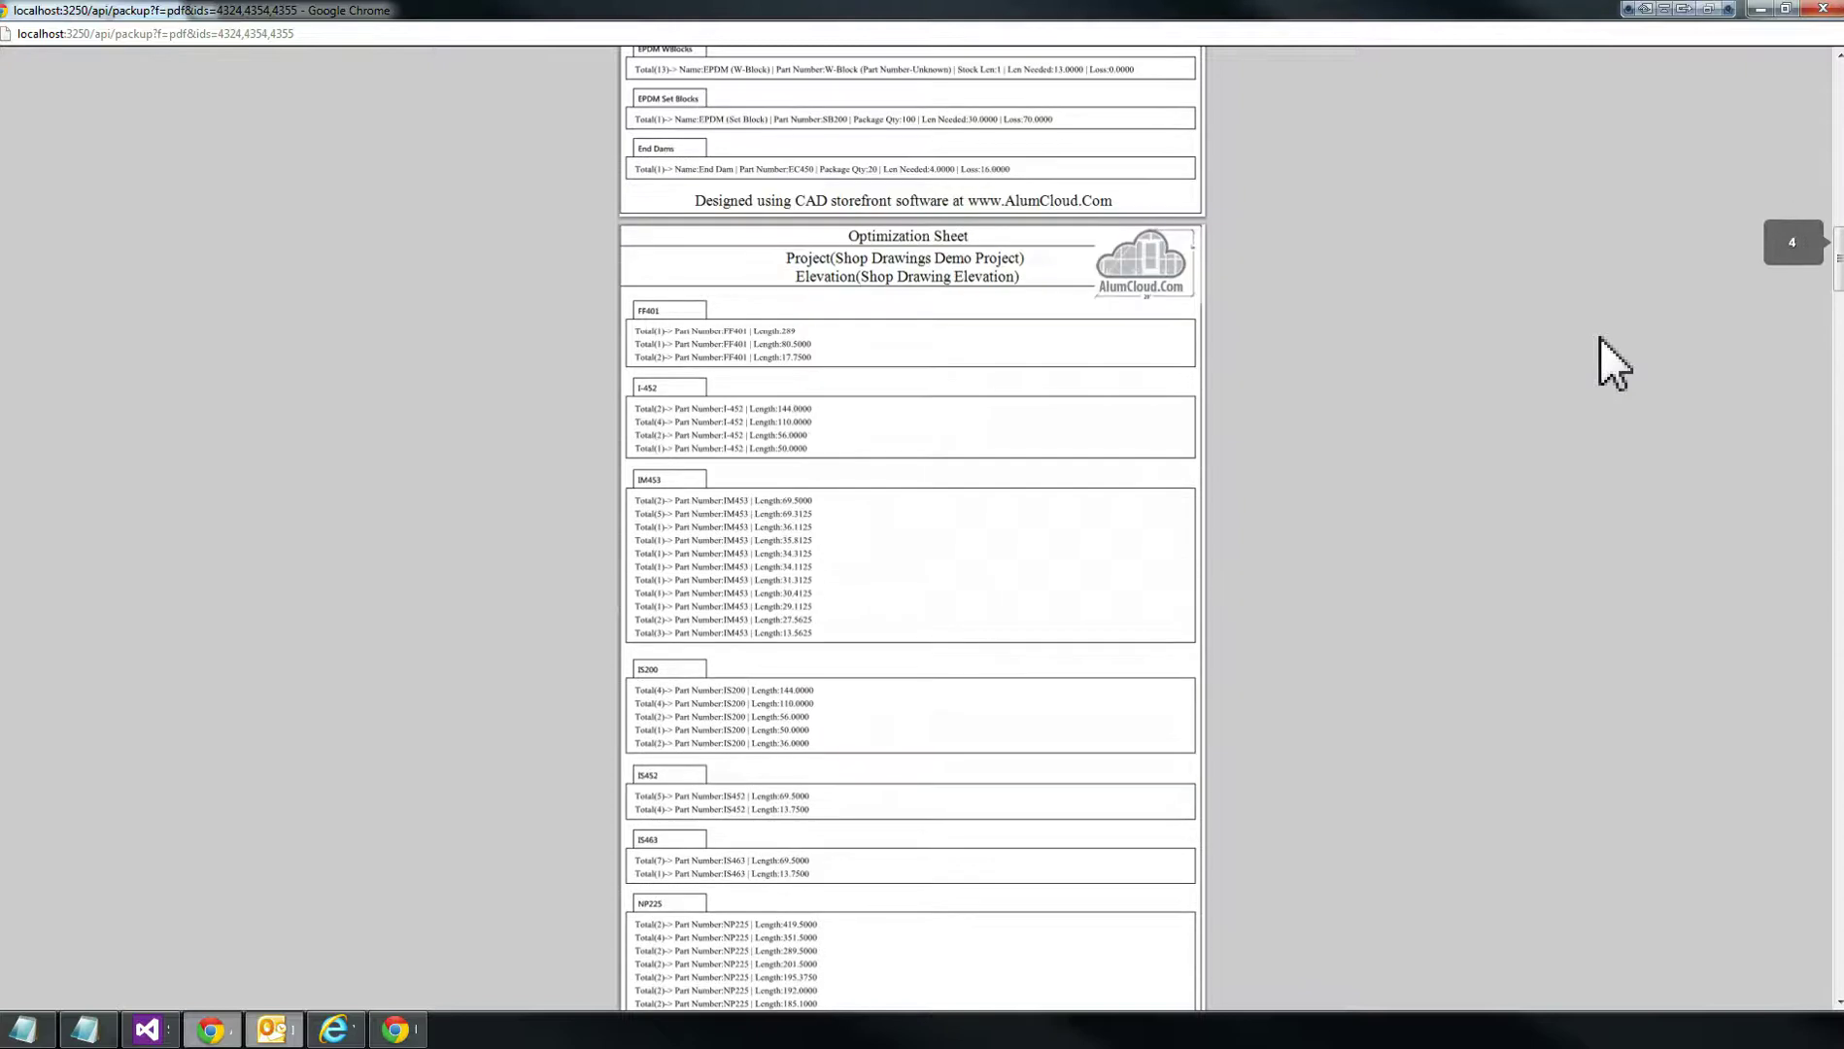
pyautogui.moveTo(1839, 254); pyautogui.dragTo(1840, 343)
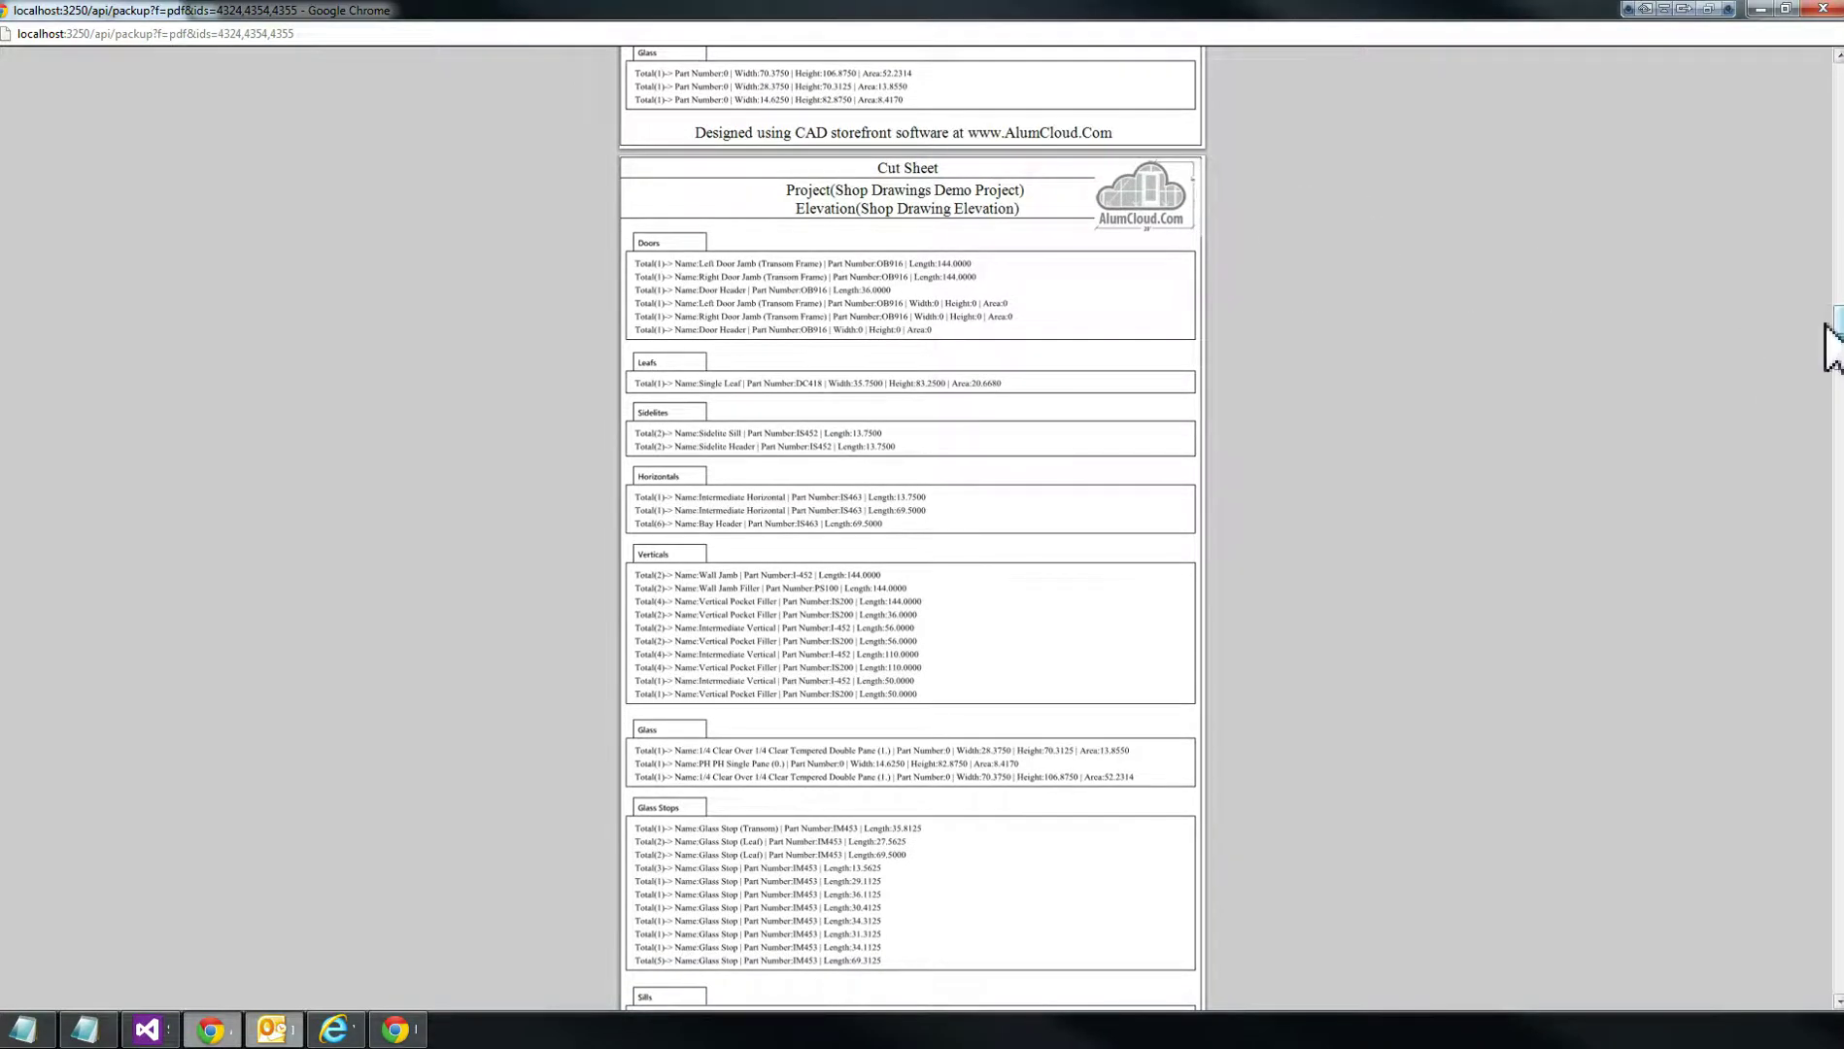
pyautogui.moveTo(1839, 343); pyautogui.dragTo(1838, 737)
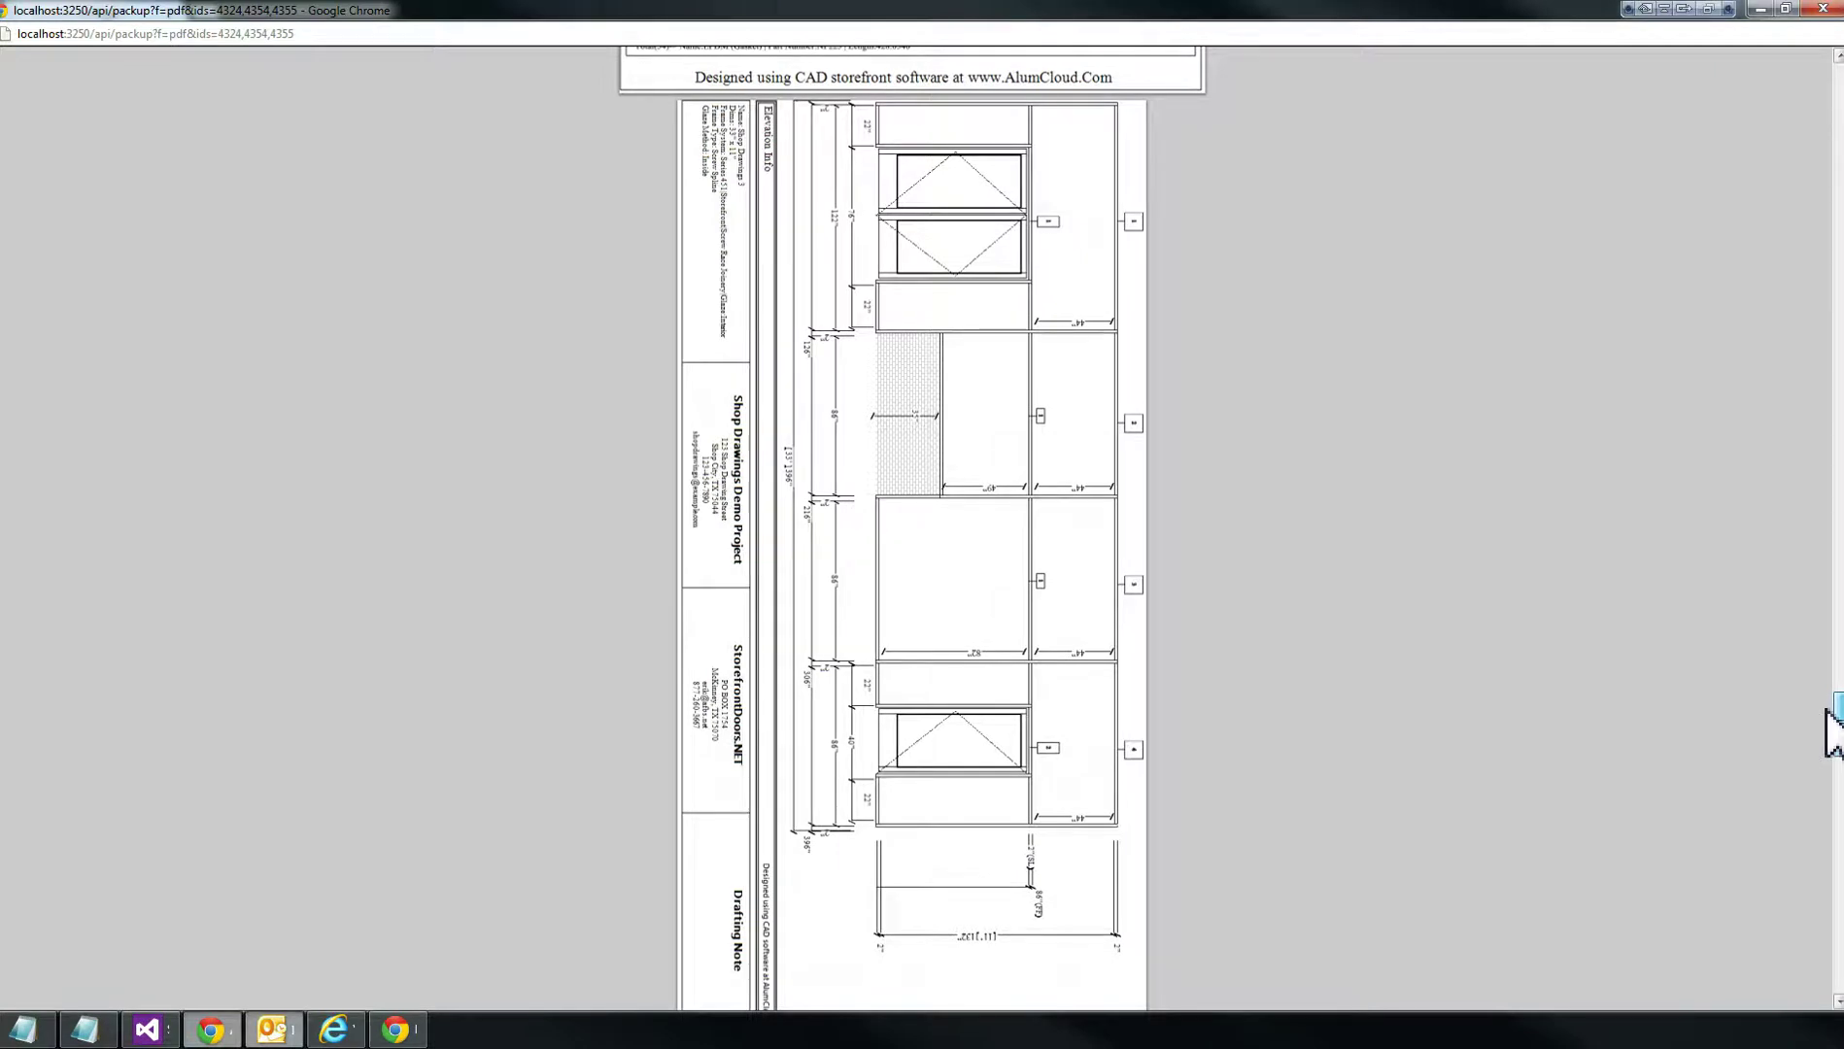
pyautogui.moveTo(1827, 712); pyautogui.dragTo(1828, 716)
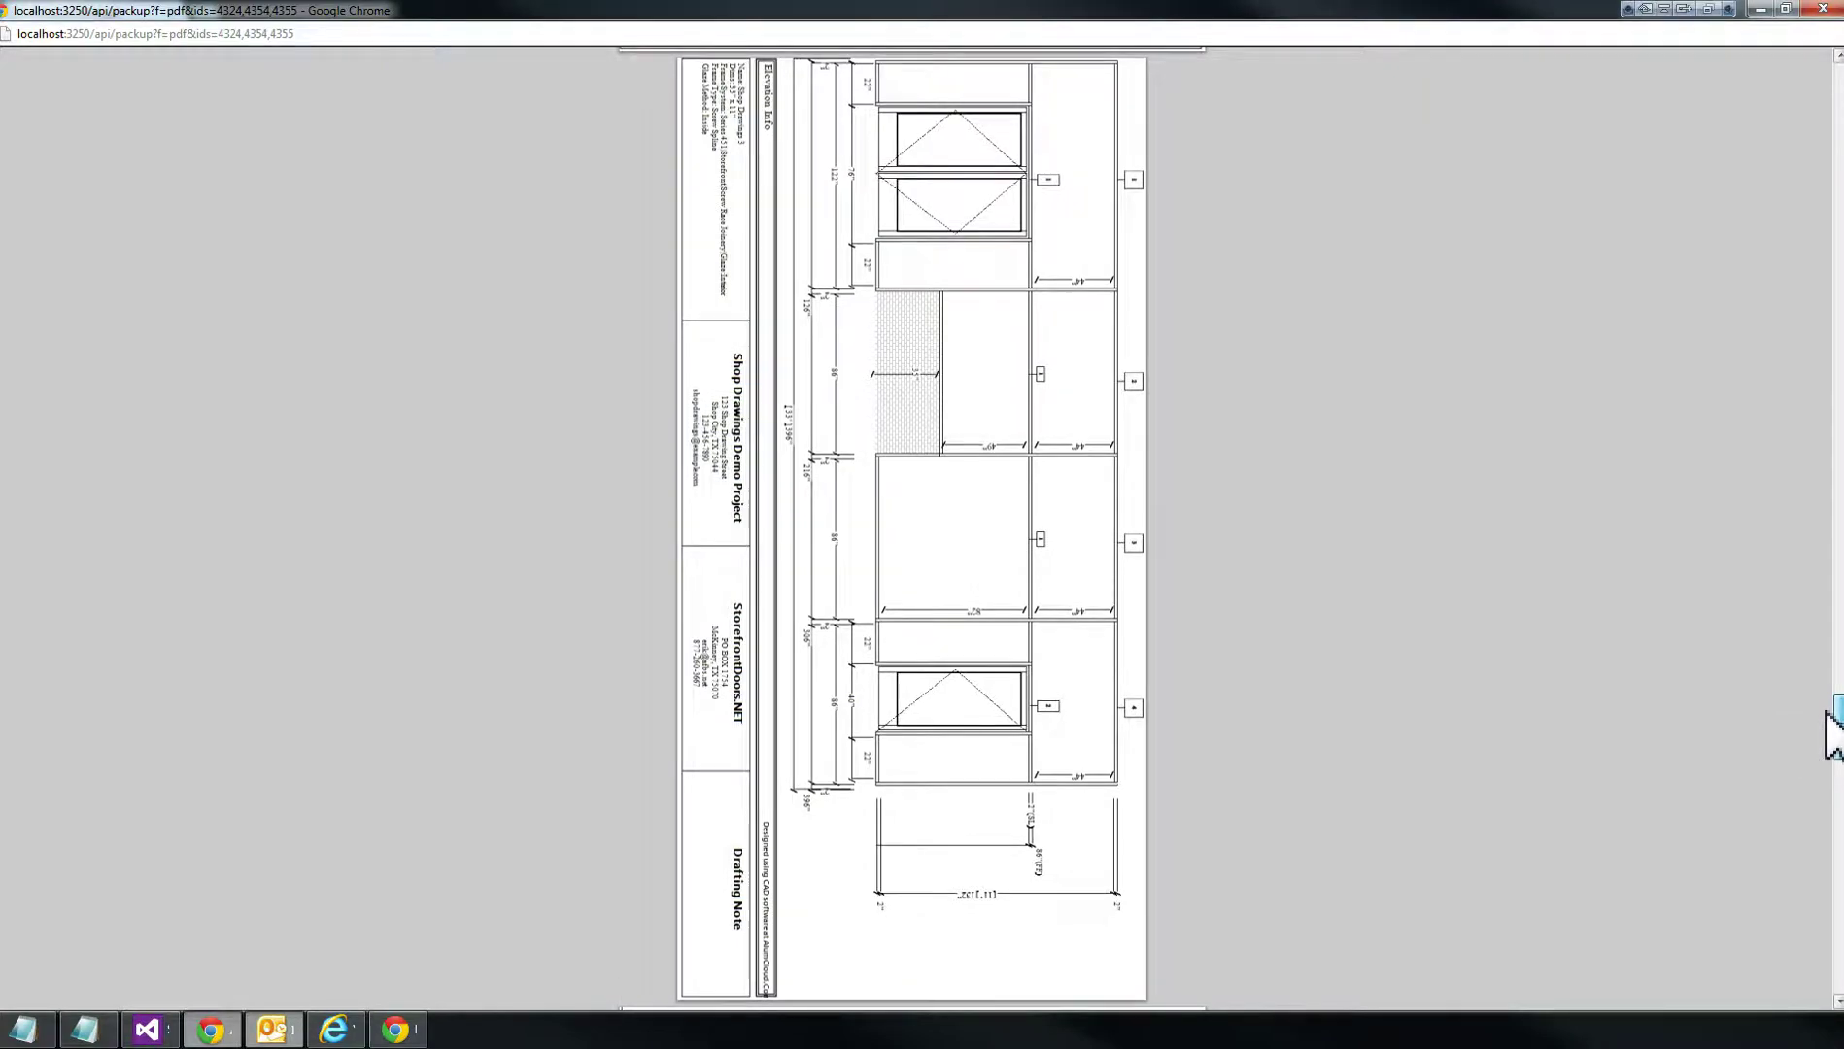
pyautogui.moveTo(1828, 716); pyautogui.dragTo(1826, 779)
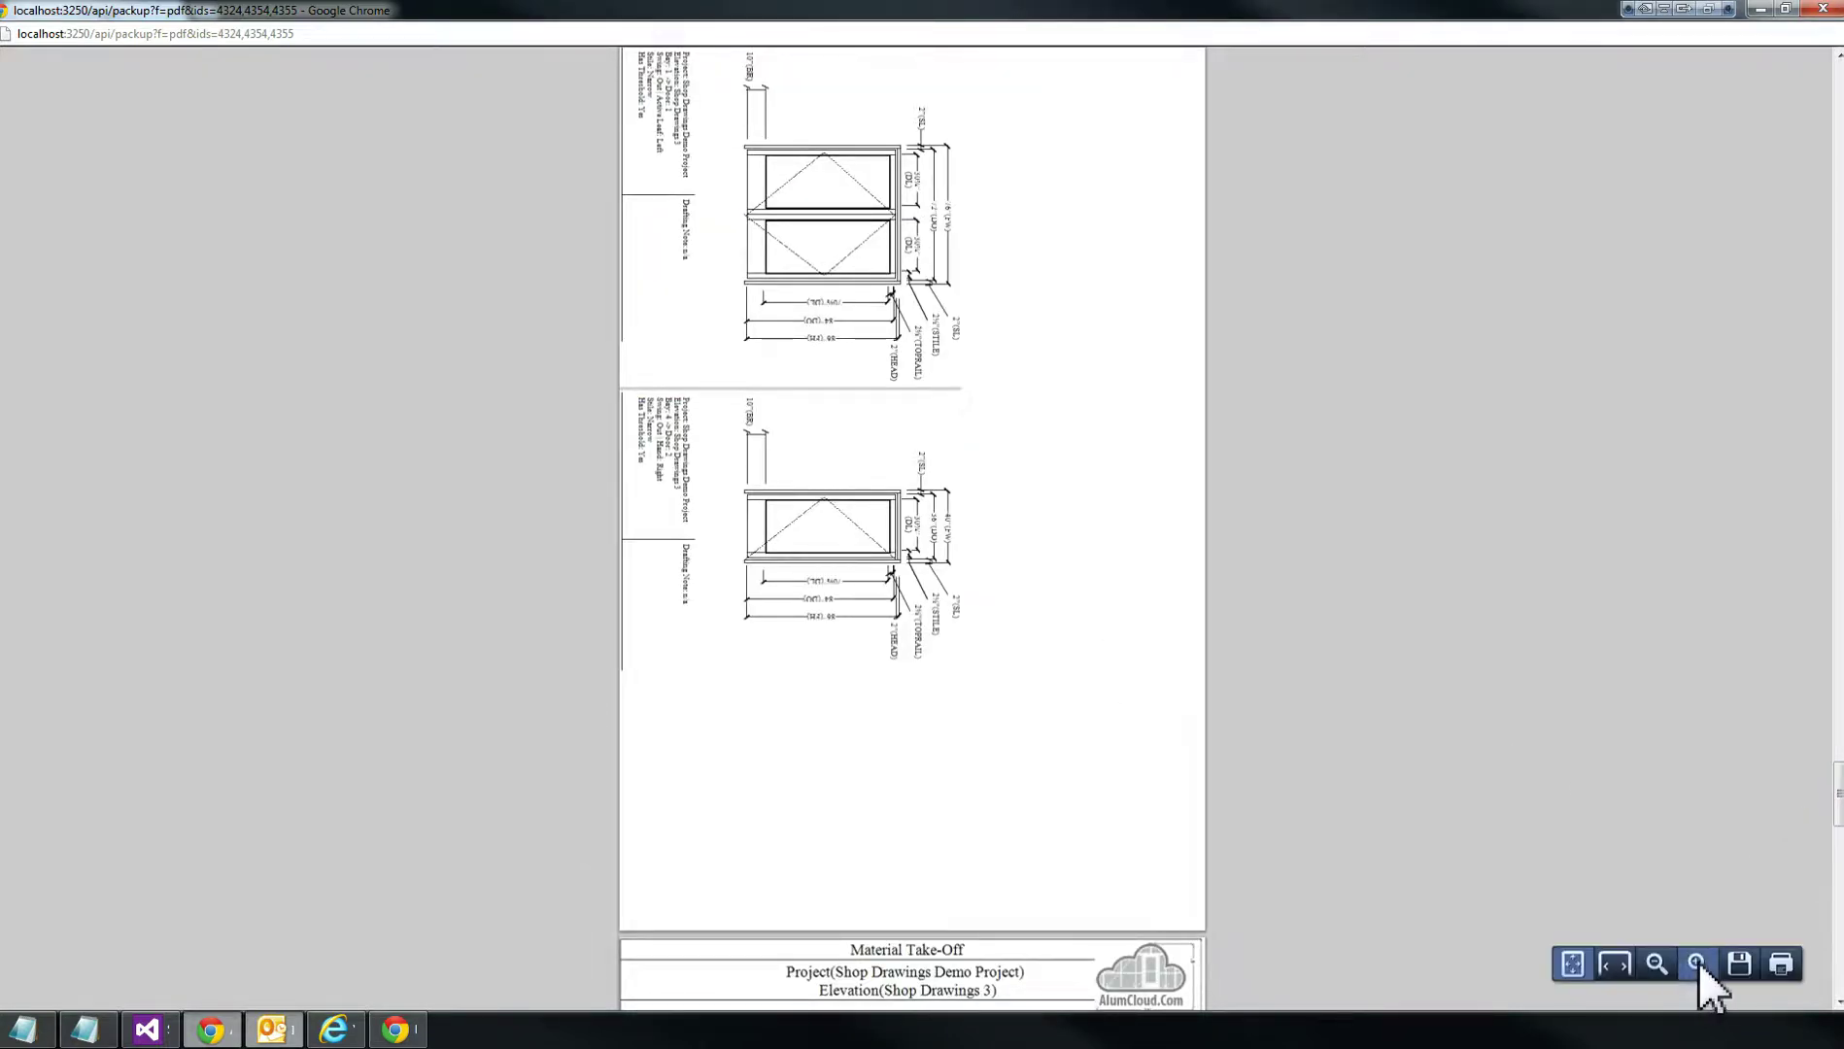
# Zoom in four steps on the door details, back out two, then fit the page
pyautogui.click(1697, 963)
pyautogui.click(1698, 962)
pyautogui.click(1698, 962)
pyautogui.click(1697, 962)
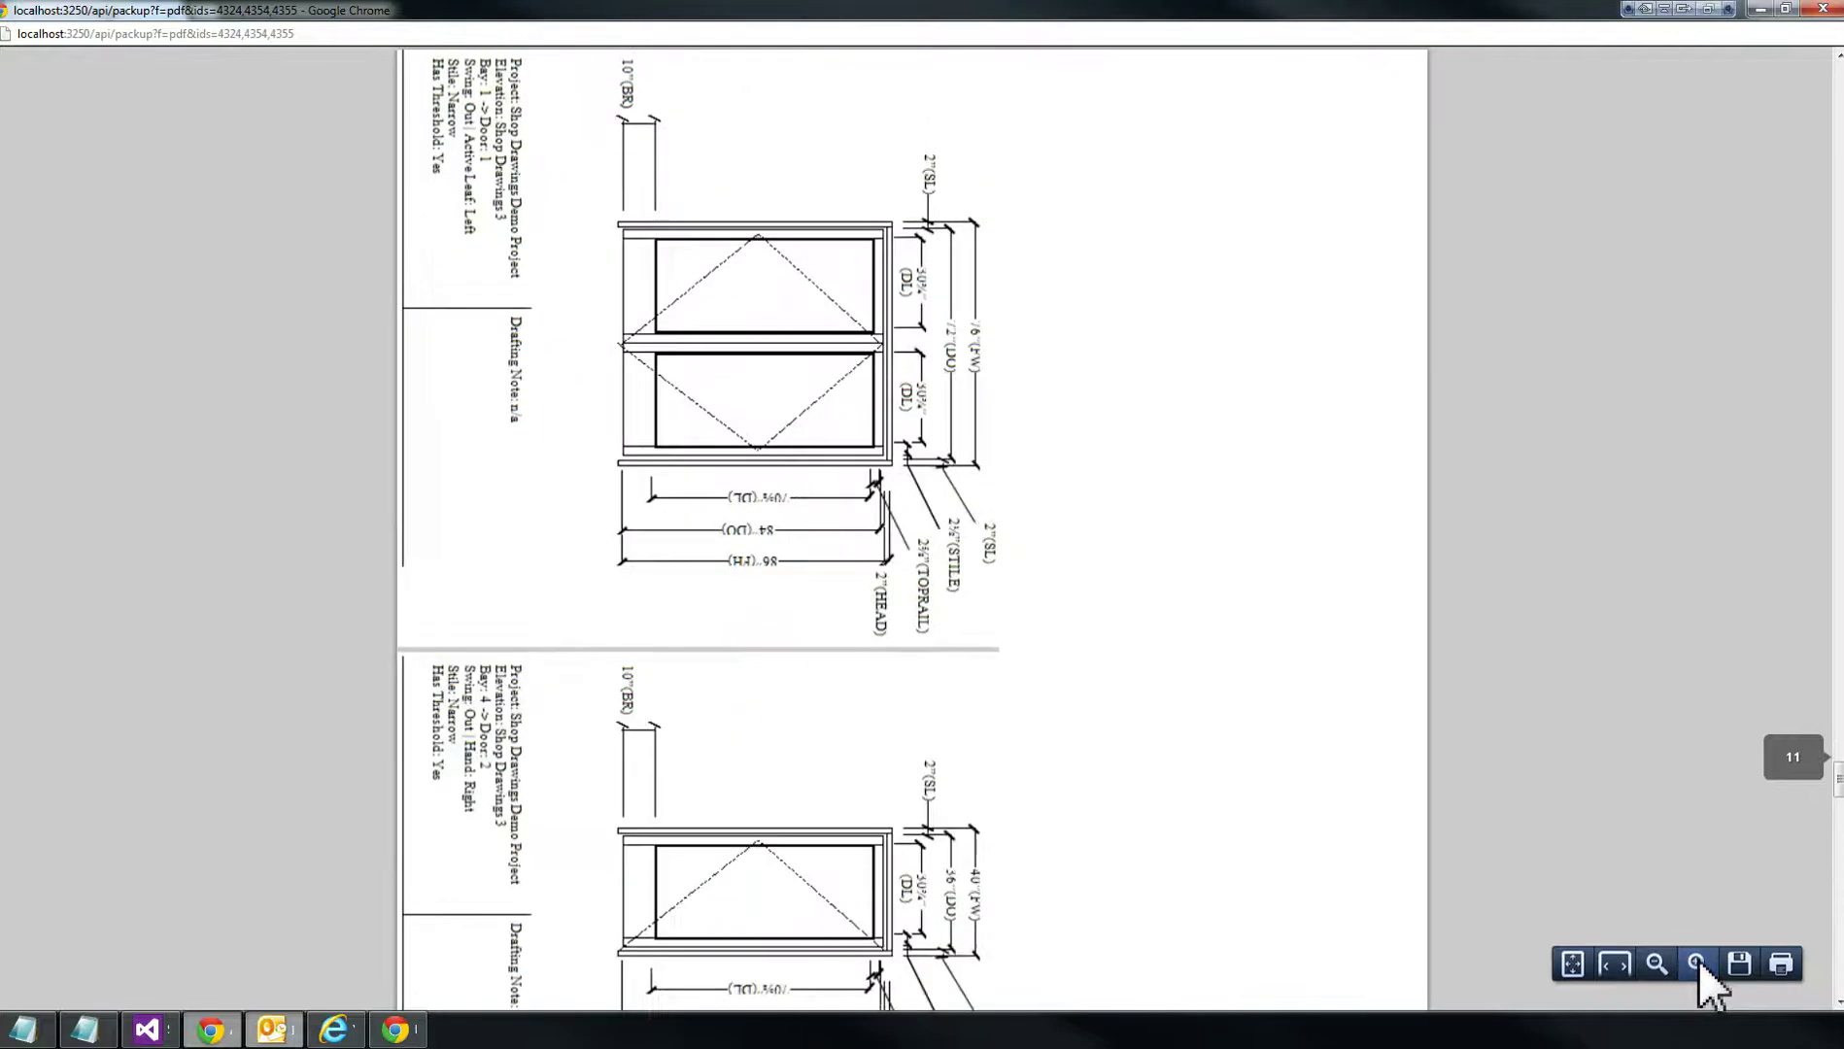
pyautogui.click(1656, 964)
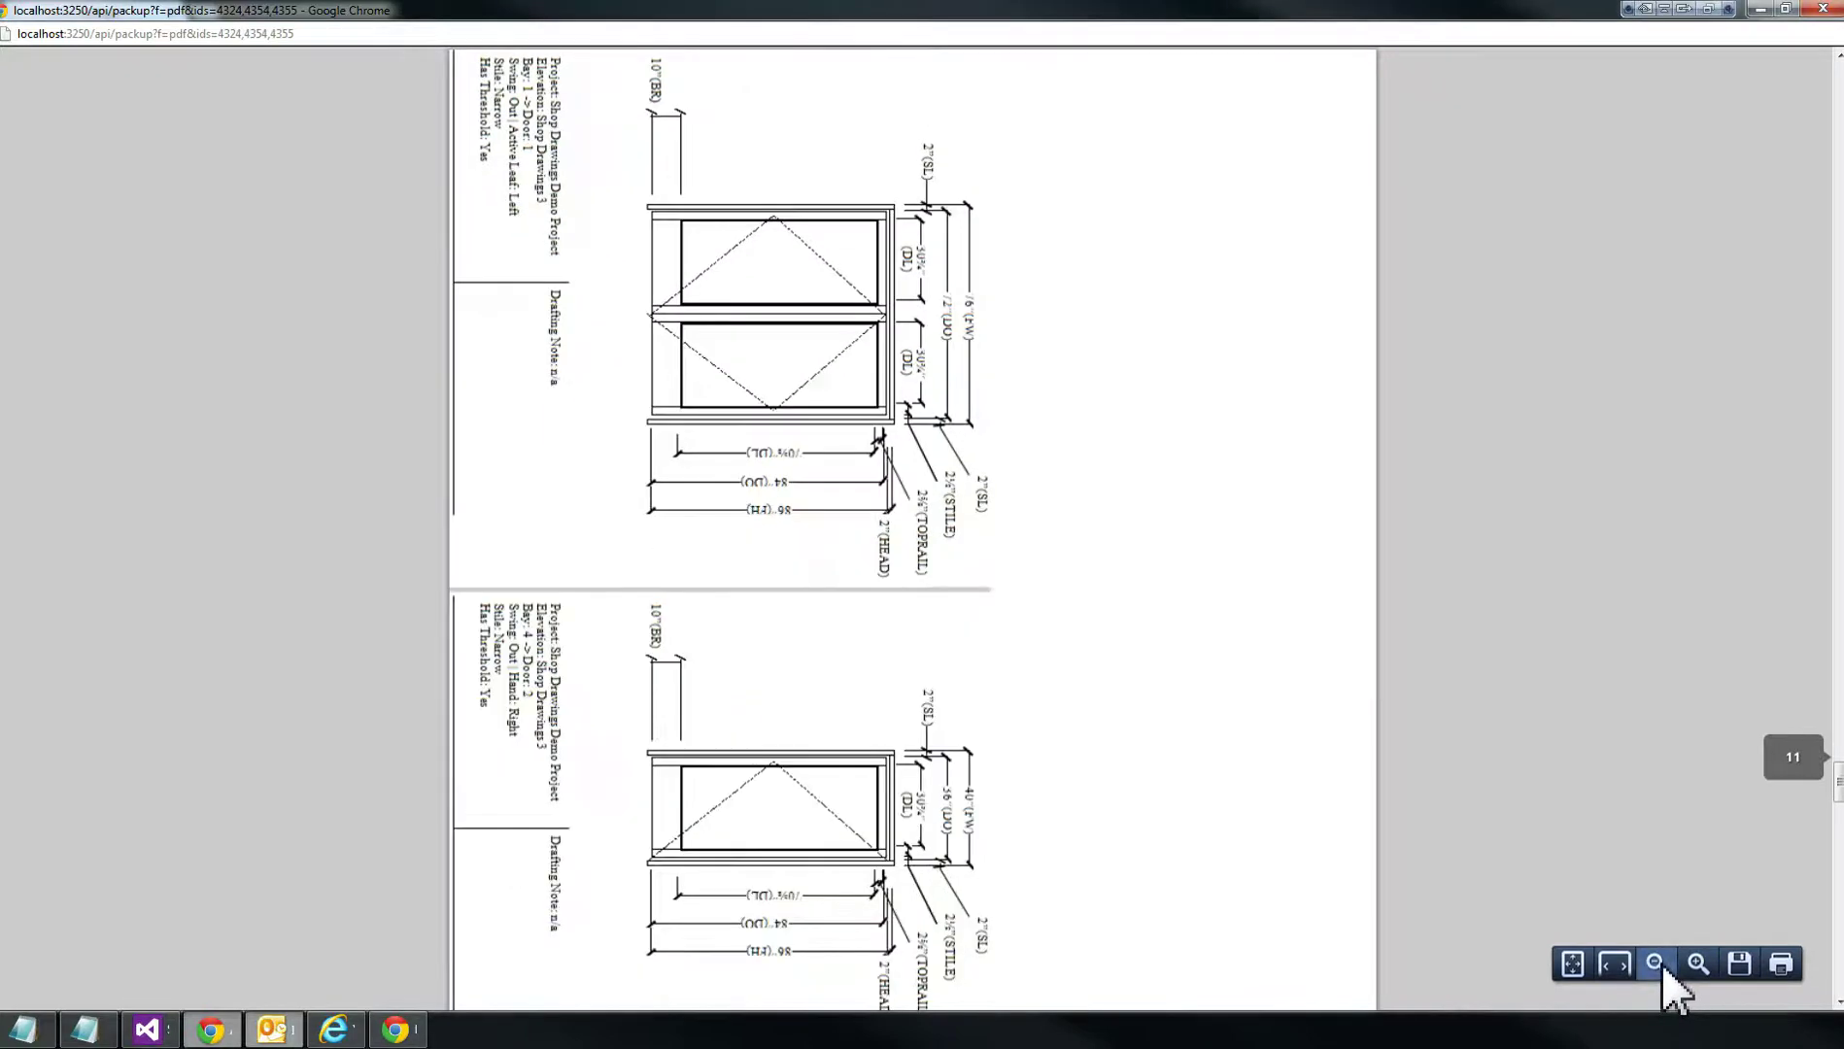
pyautogui.click(1656, 964)
pyautogui.click(1584, 963)
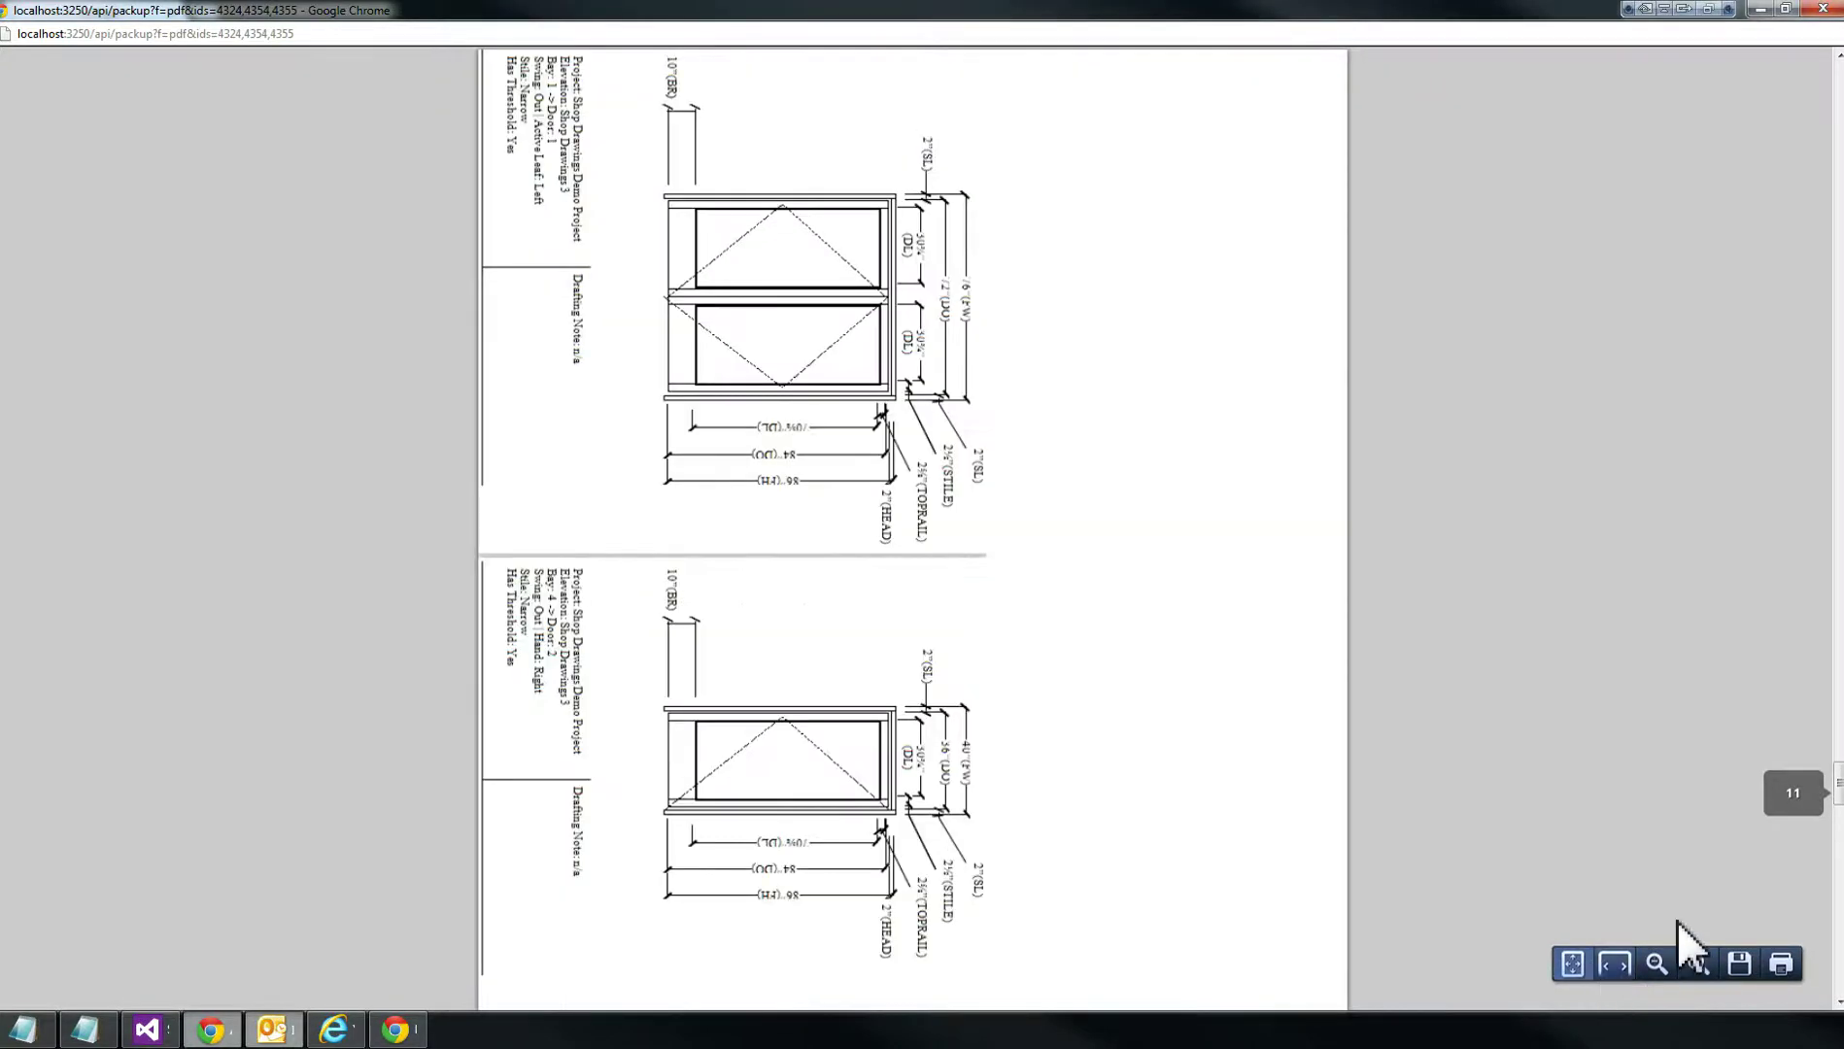
# Scroll down to the Shop Drawings 3 Cut Sheet and close the PDF pack-up window
pyautogui.moveTo(1839, 793); pyautogui.dragTo(1834, 962)
pyautogui.rightClick(1833, 966)
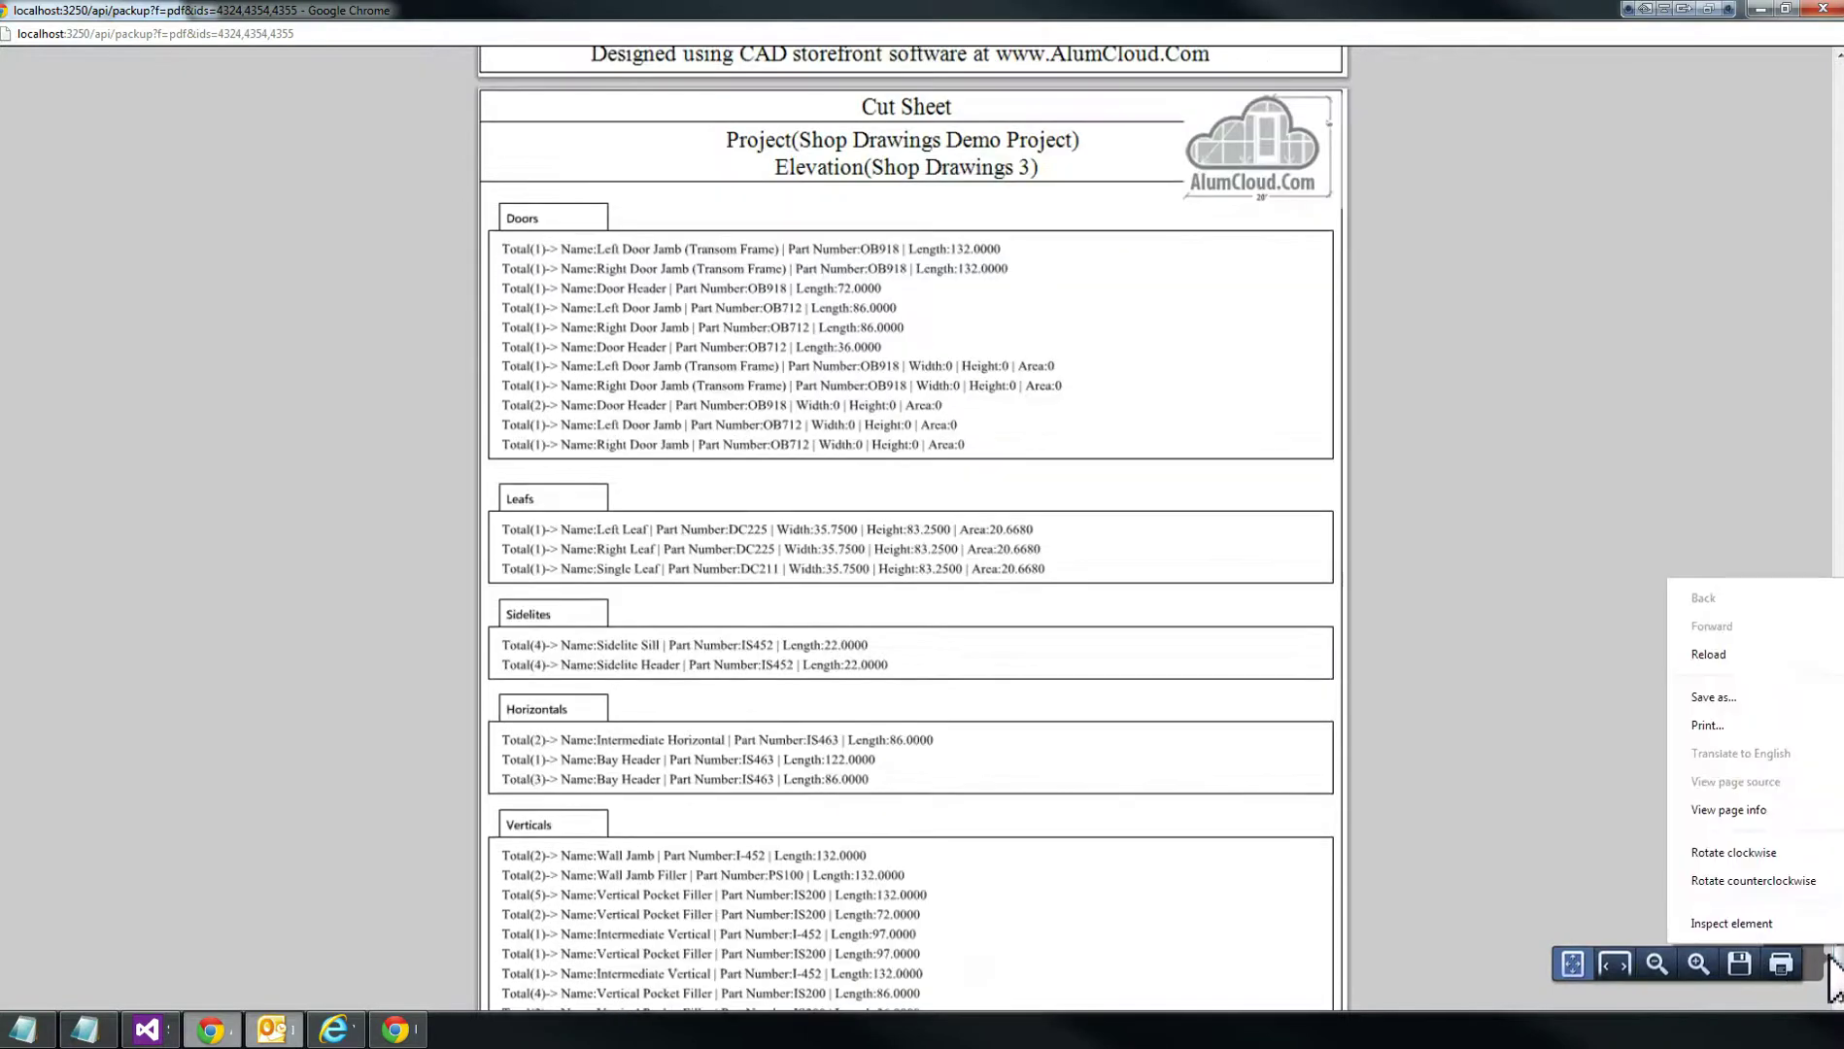
pyautogui.click(1629, 904)
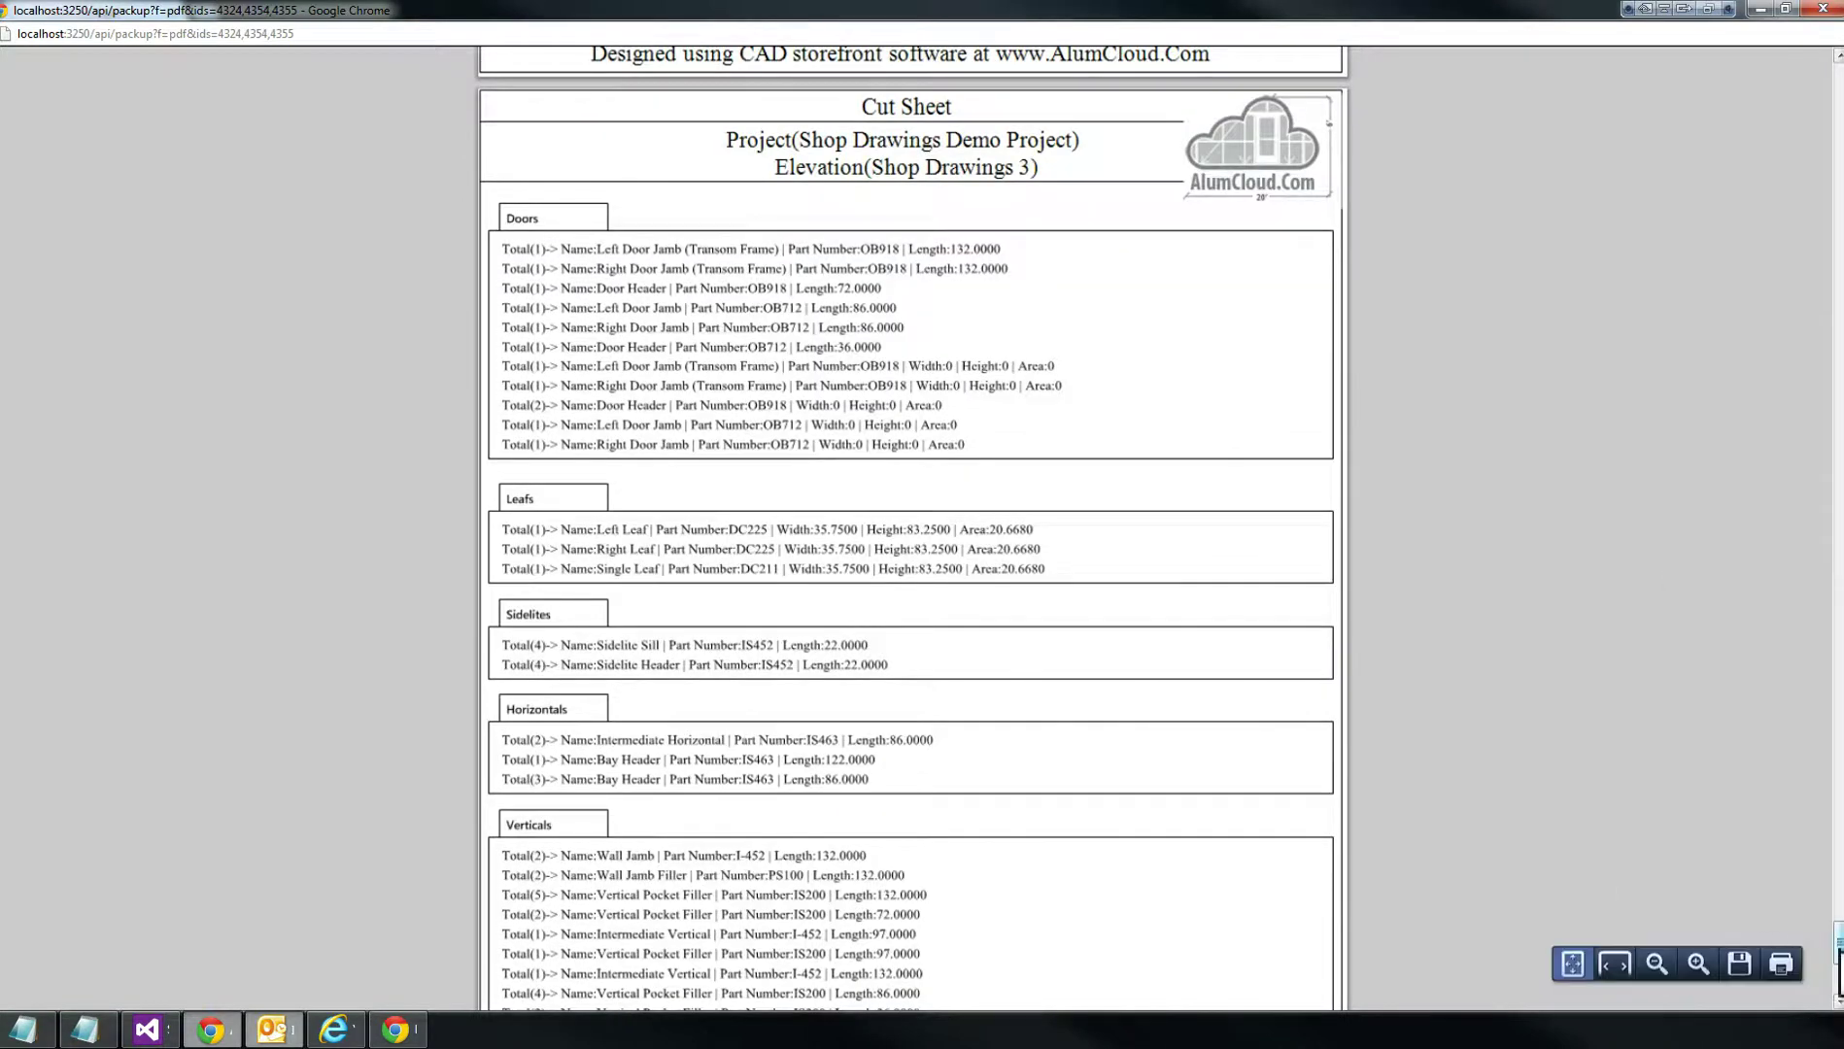
pyautogui.scroll(-6, 912, 525)
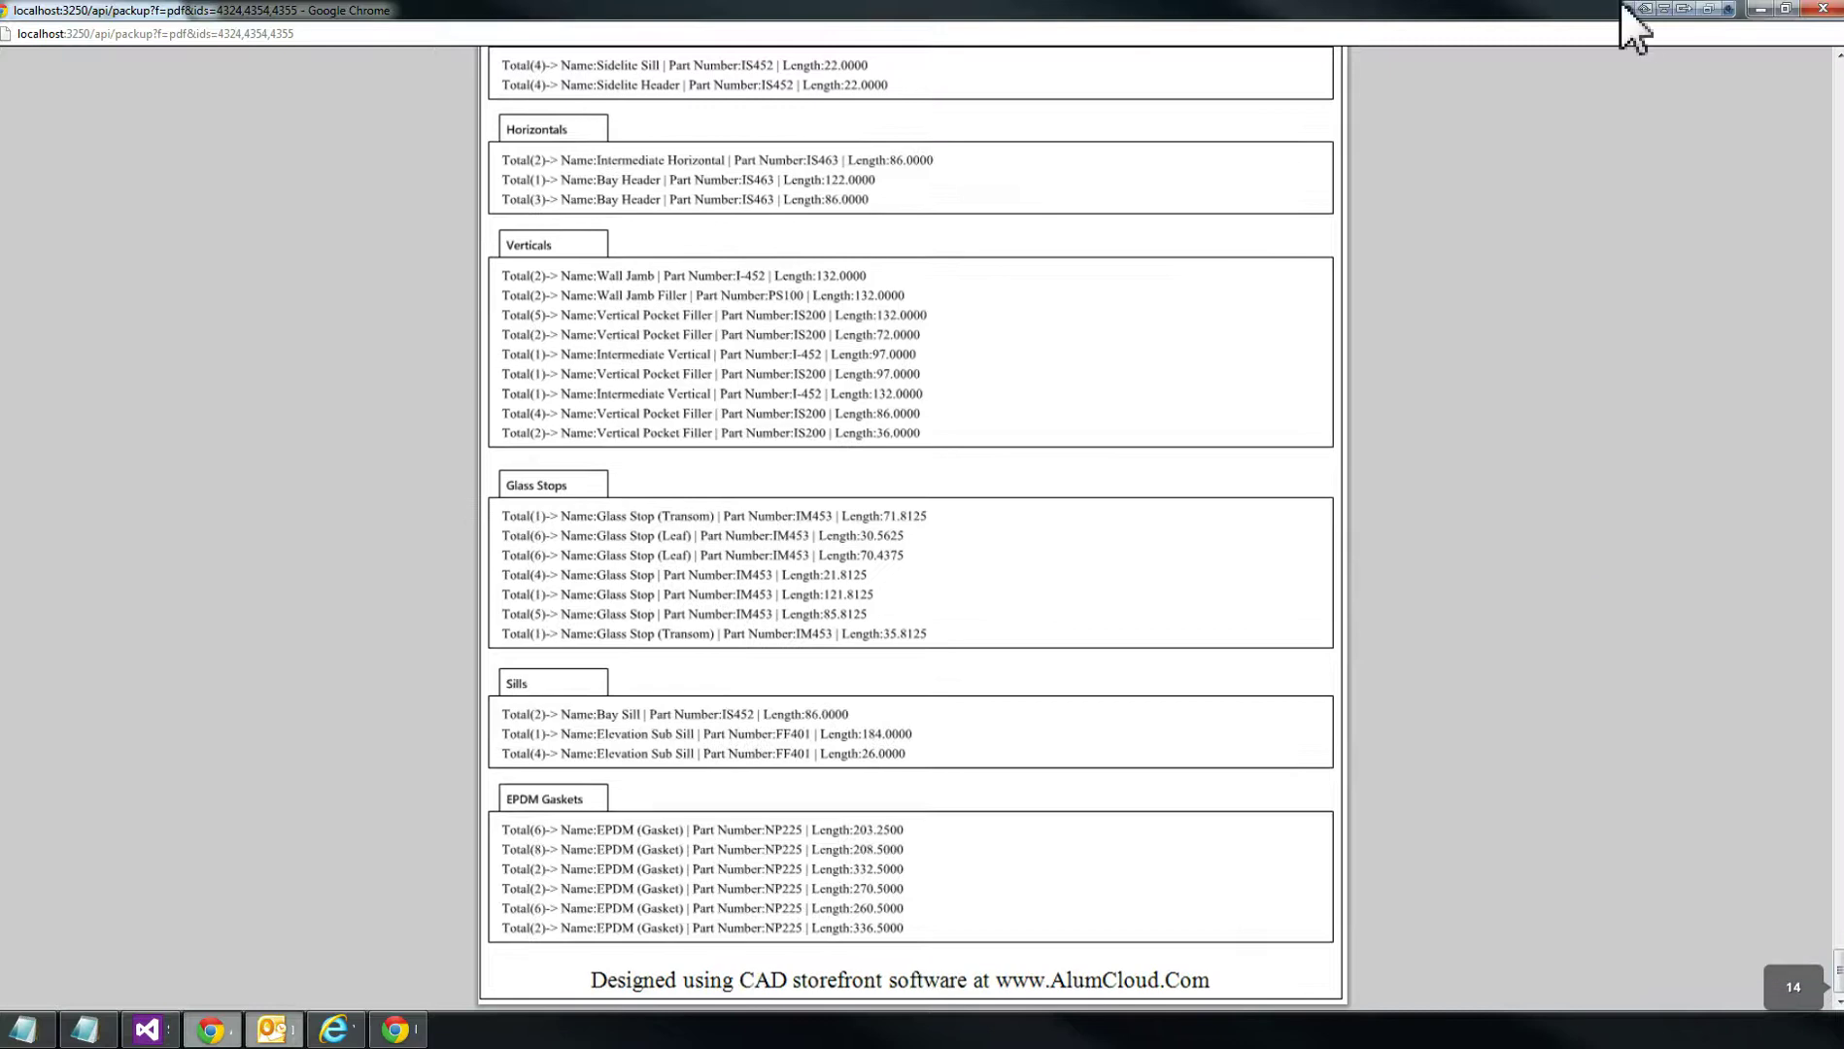
pyautogui.click(1823, 9)
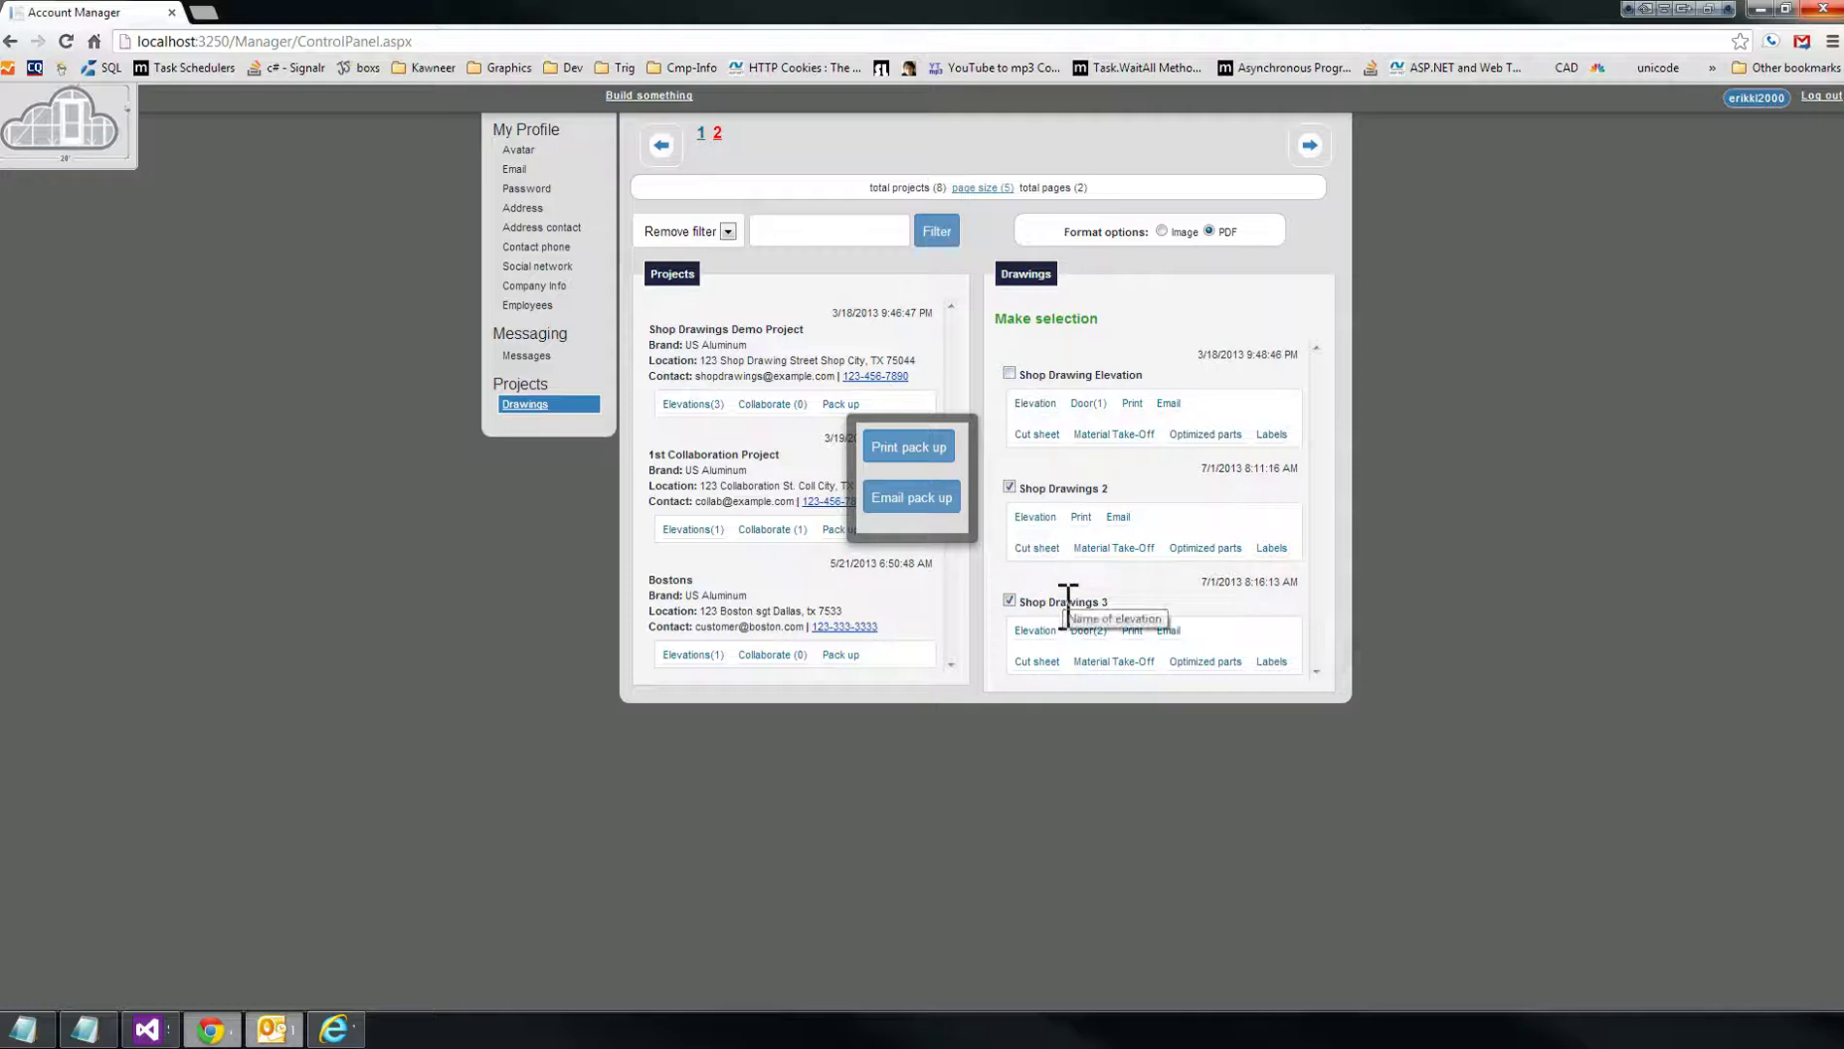
# Print a new PDF pack-up containing only Shop Drawings 2 and 3
pyautogui.click(914, 455)
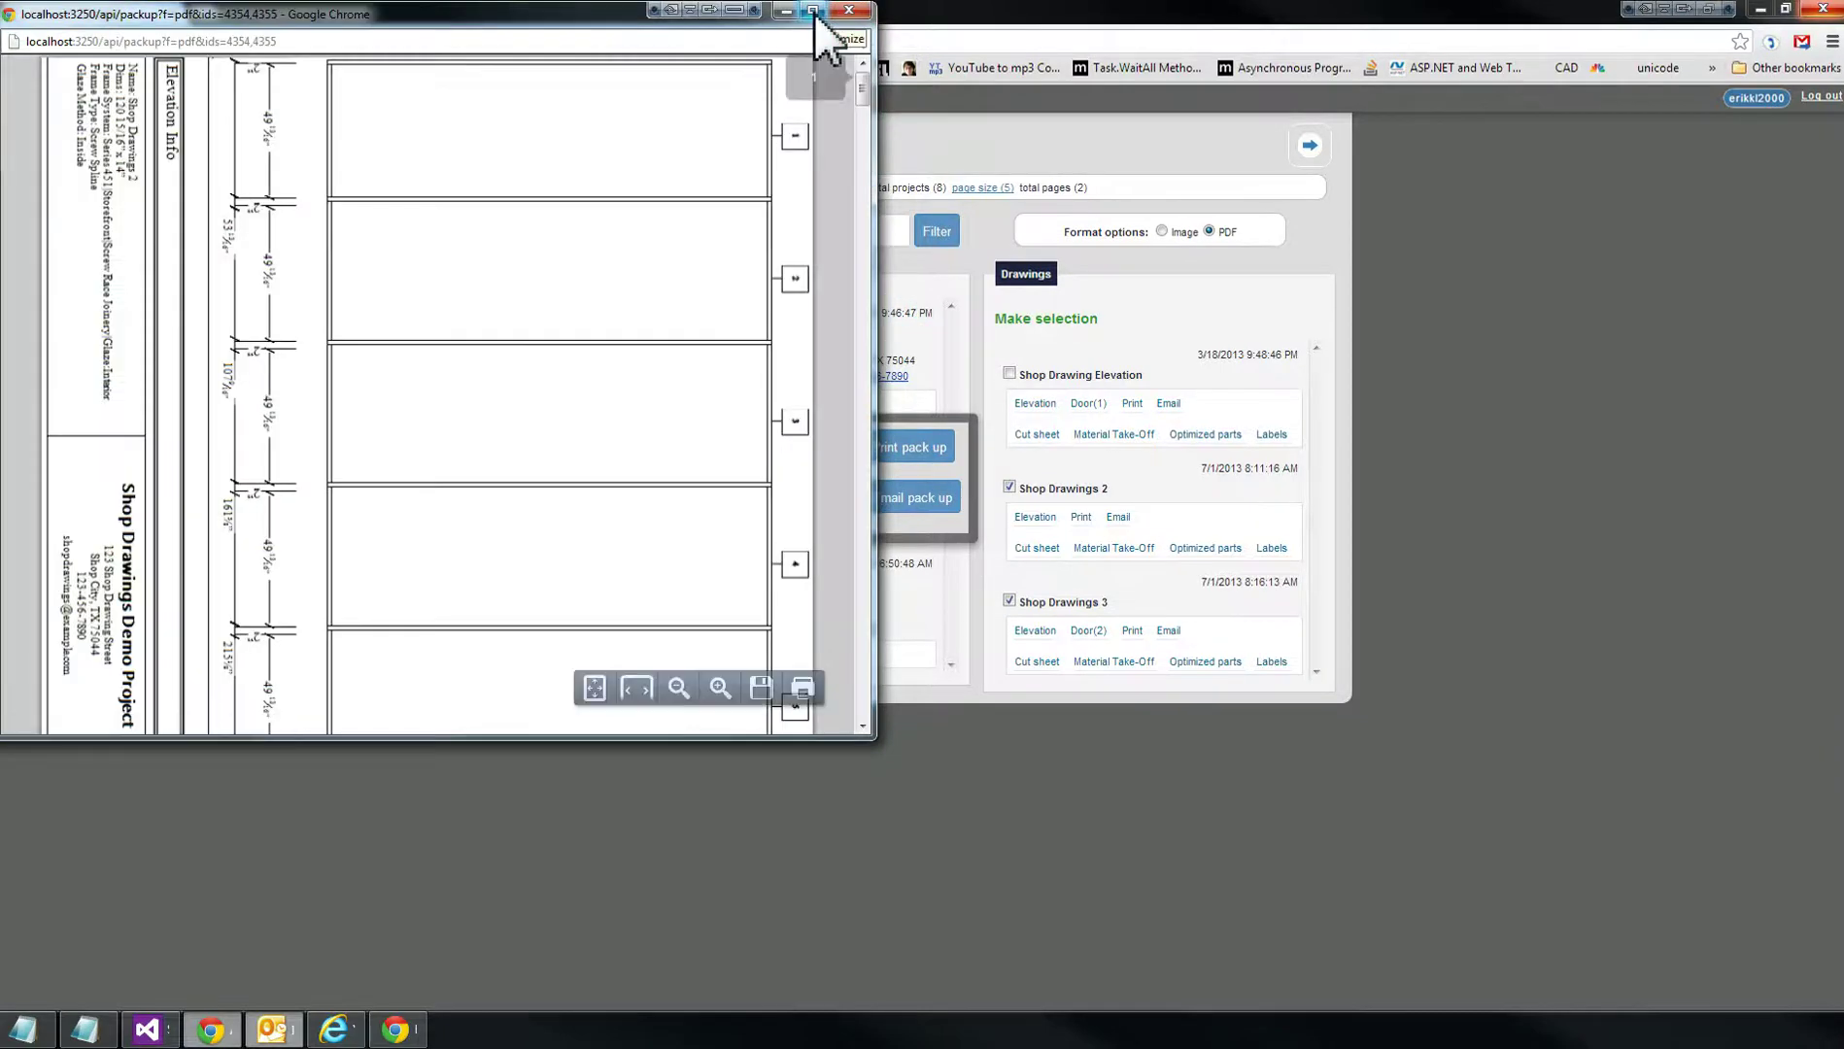
# Maximize the pack-up window and fit the long elevation page, then fit it to page width
pyautogui.click(813, 10)
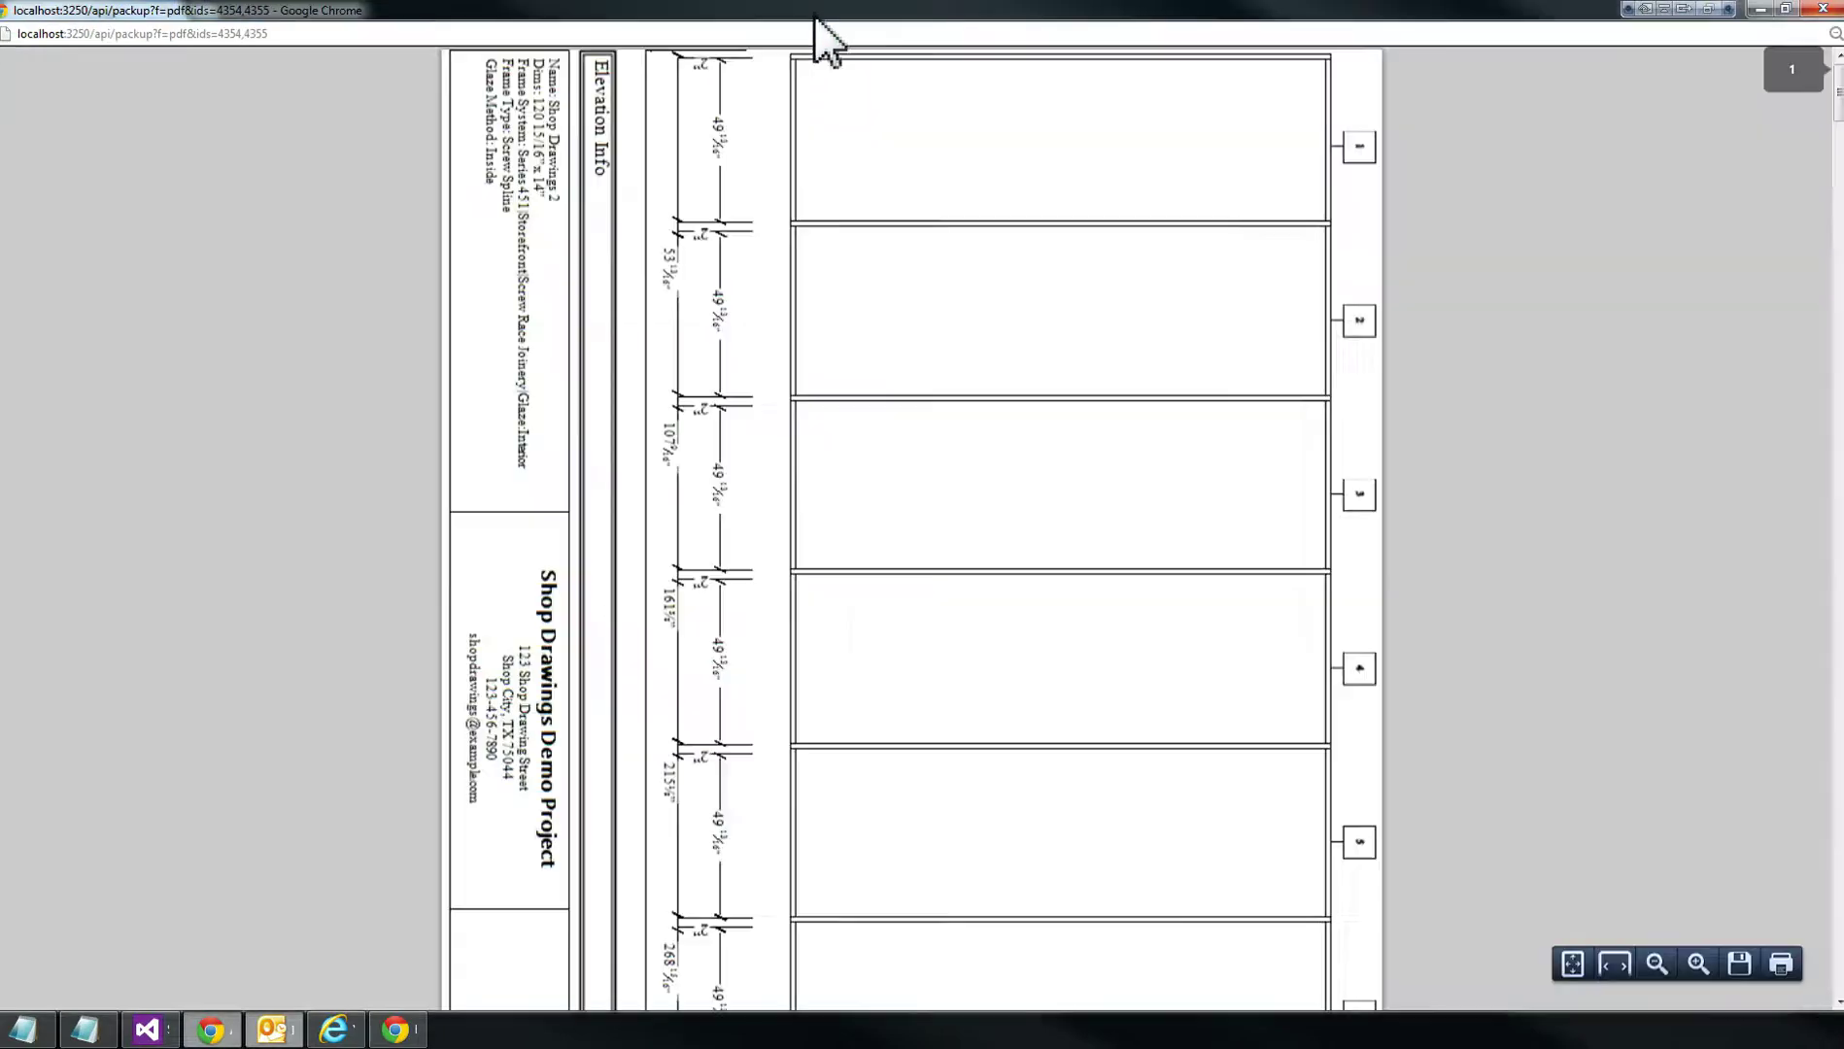
pyautogui.click(1573, 966)
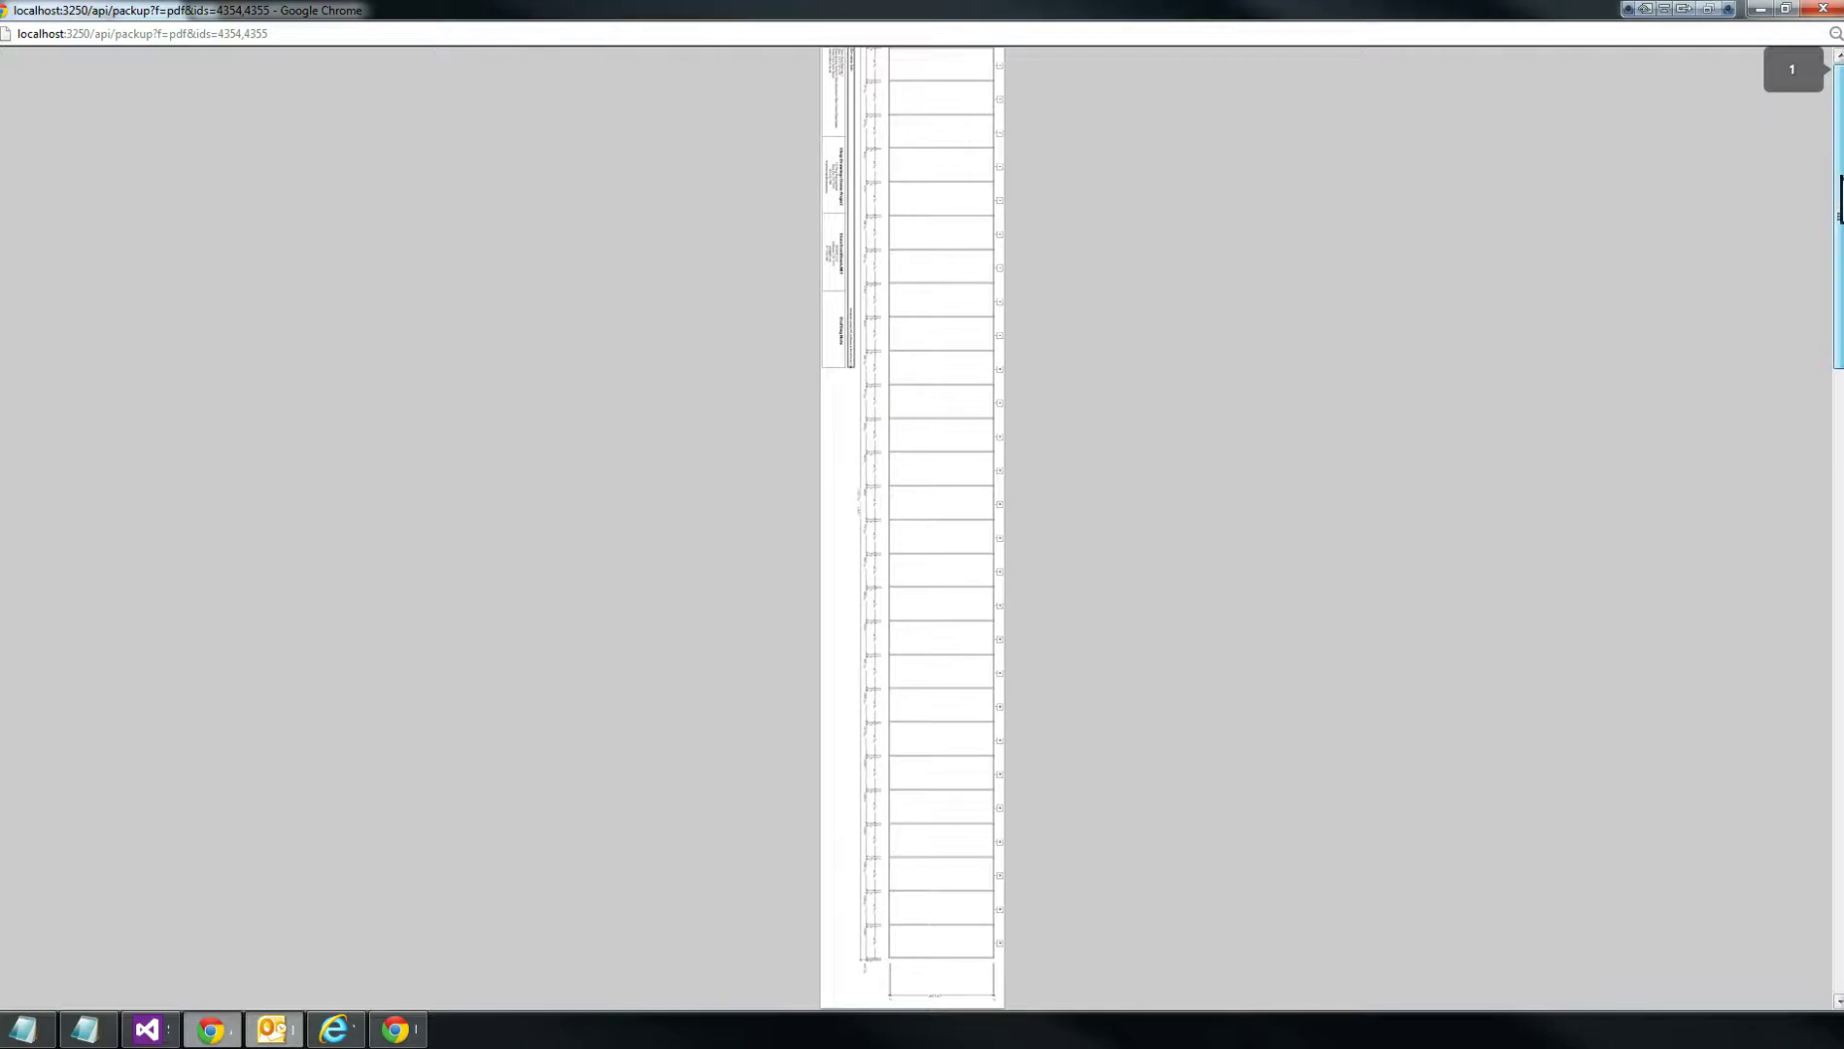
pyautogui.moveTo(1840, 199); pyautogui.dragTo(1839, 471)
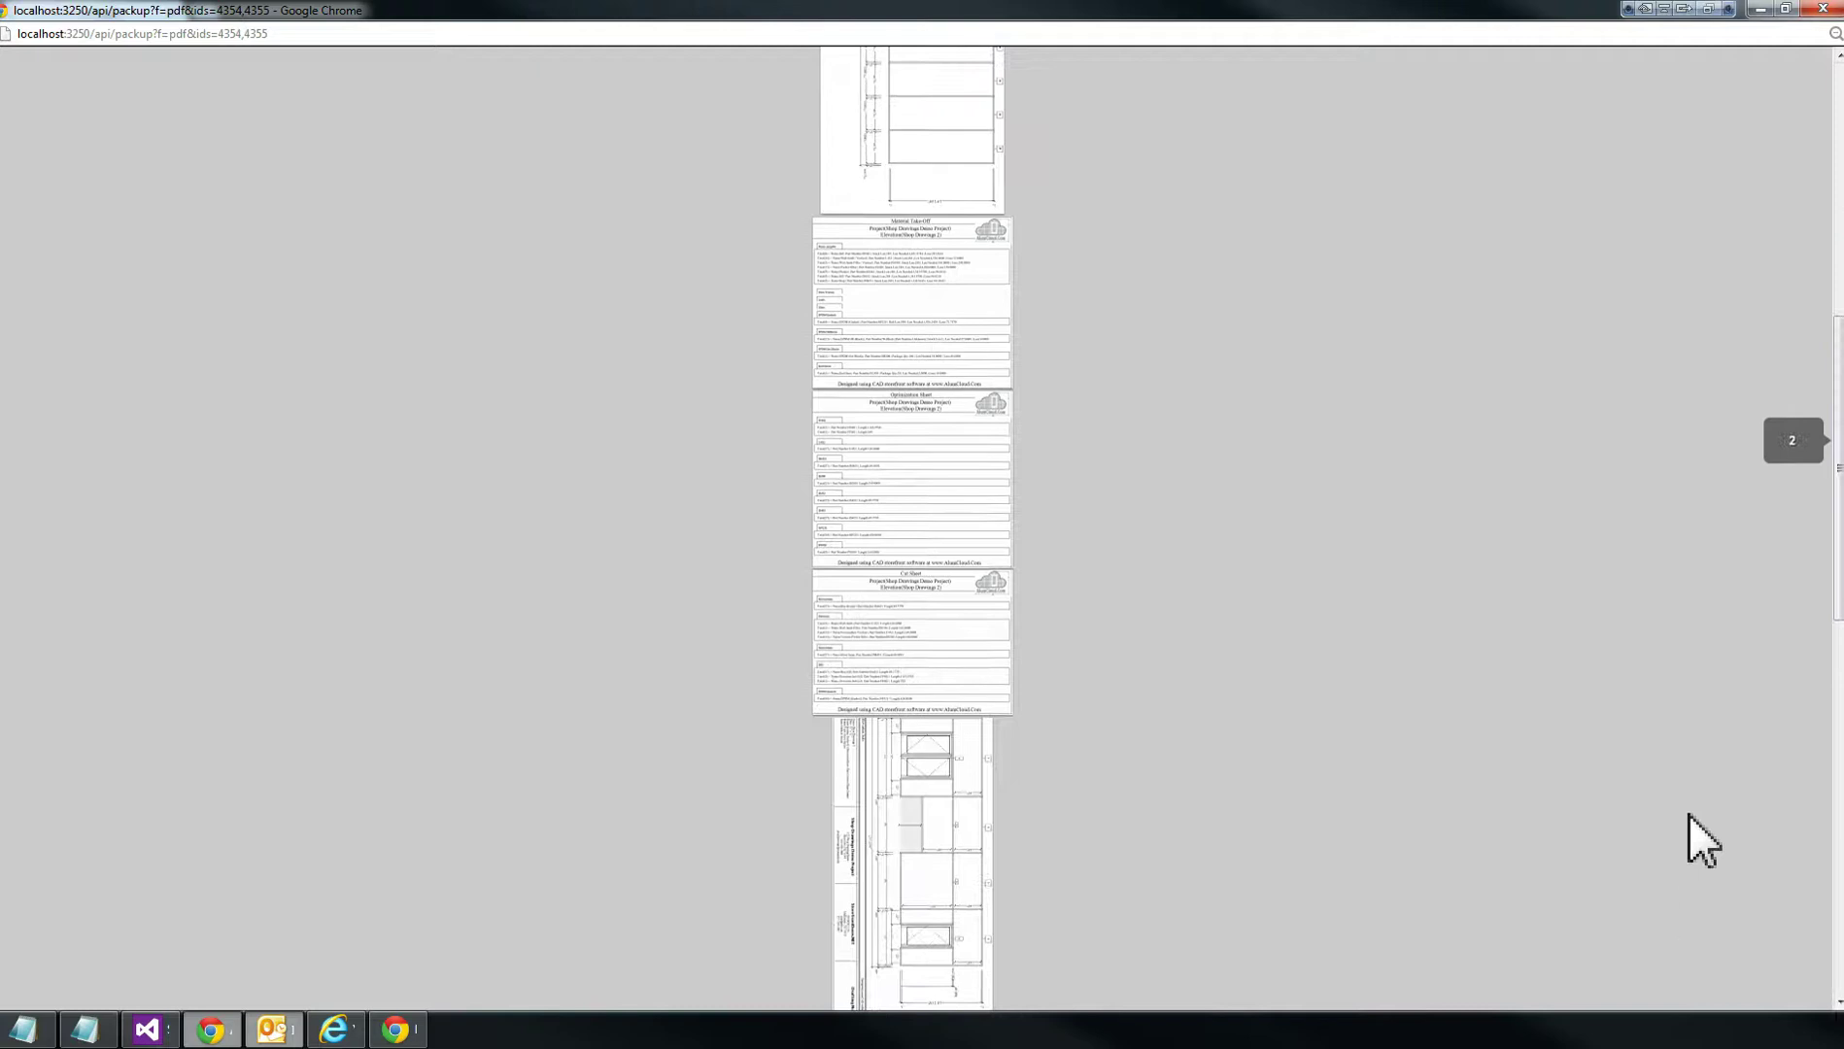
pyautogui.moveTo(1643, 1004)
pyautogui.click(1613, 965)
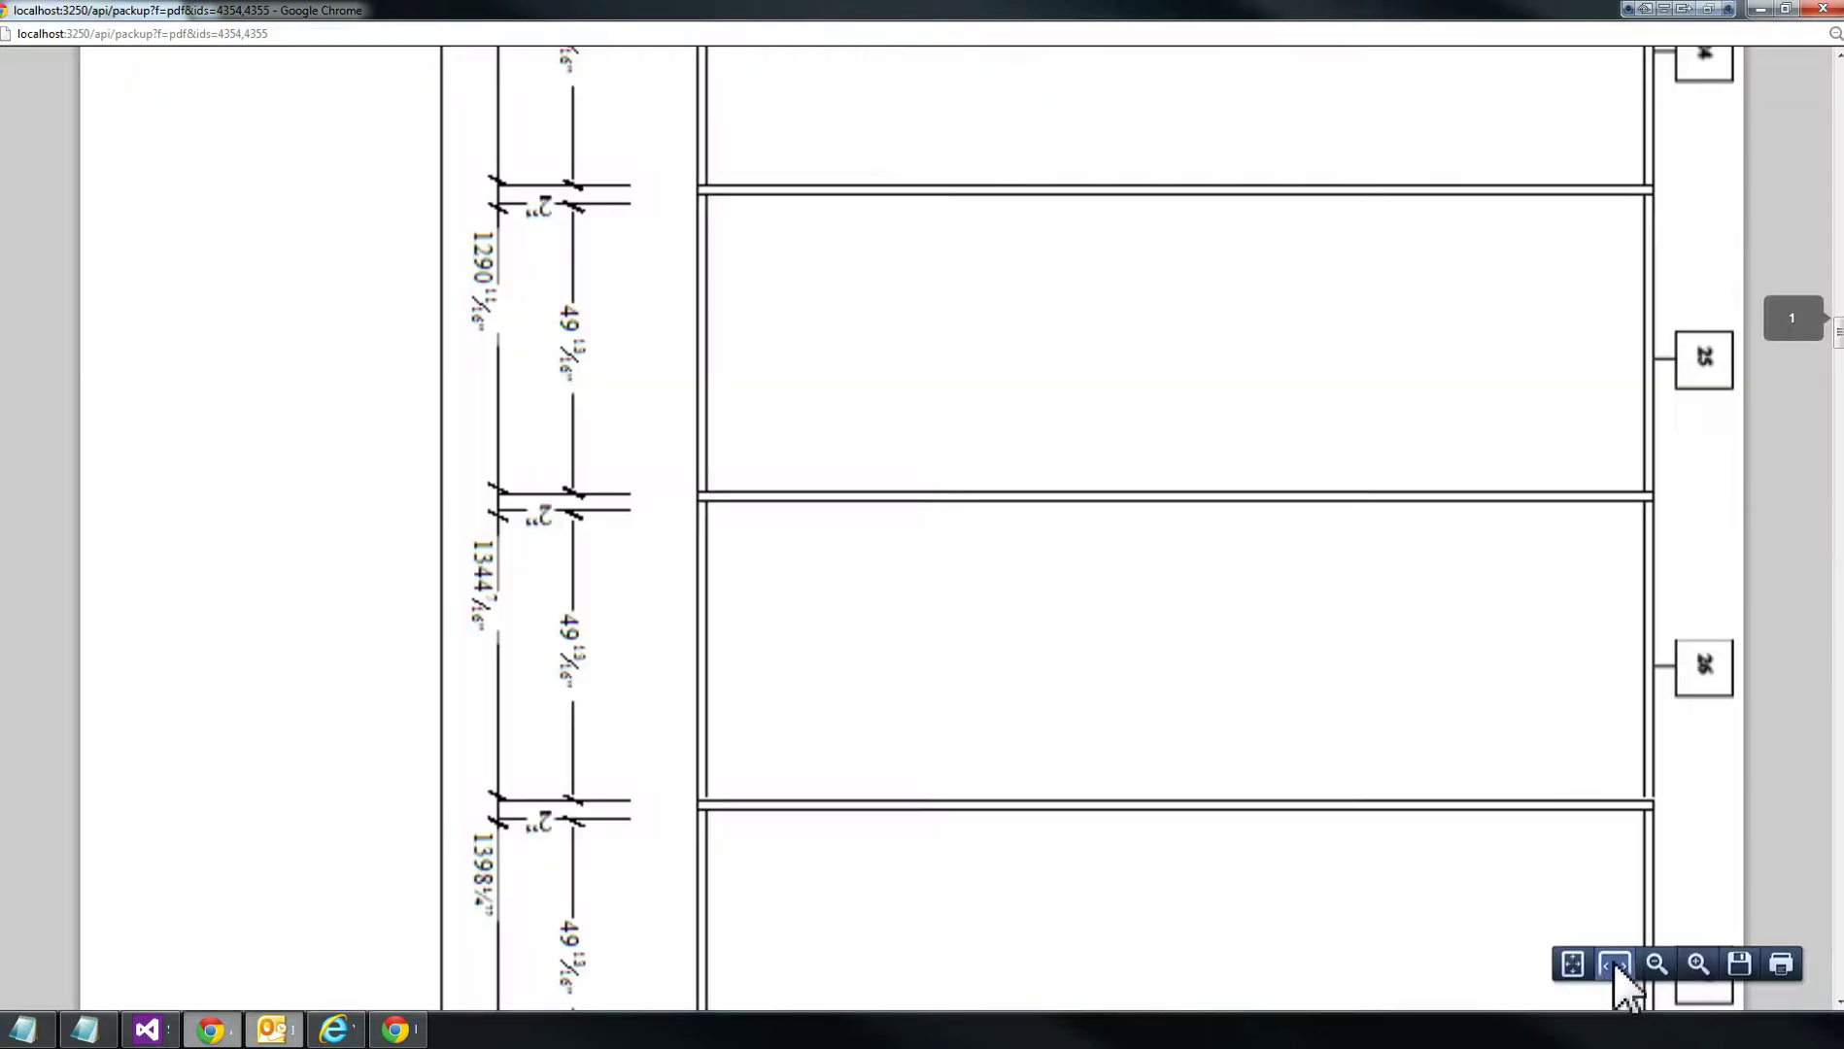
# Zoom out to see several pages, then zoom in four steps until sheets are readable
pyautogui.click(1664, 965)
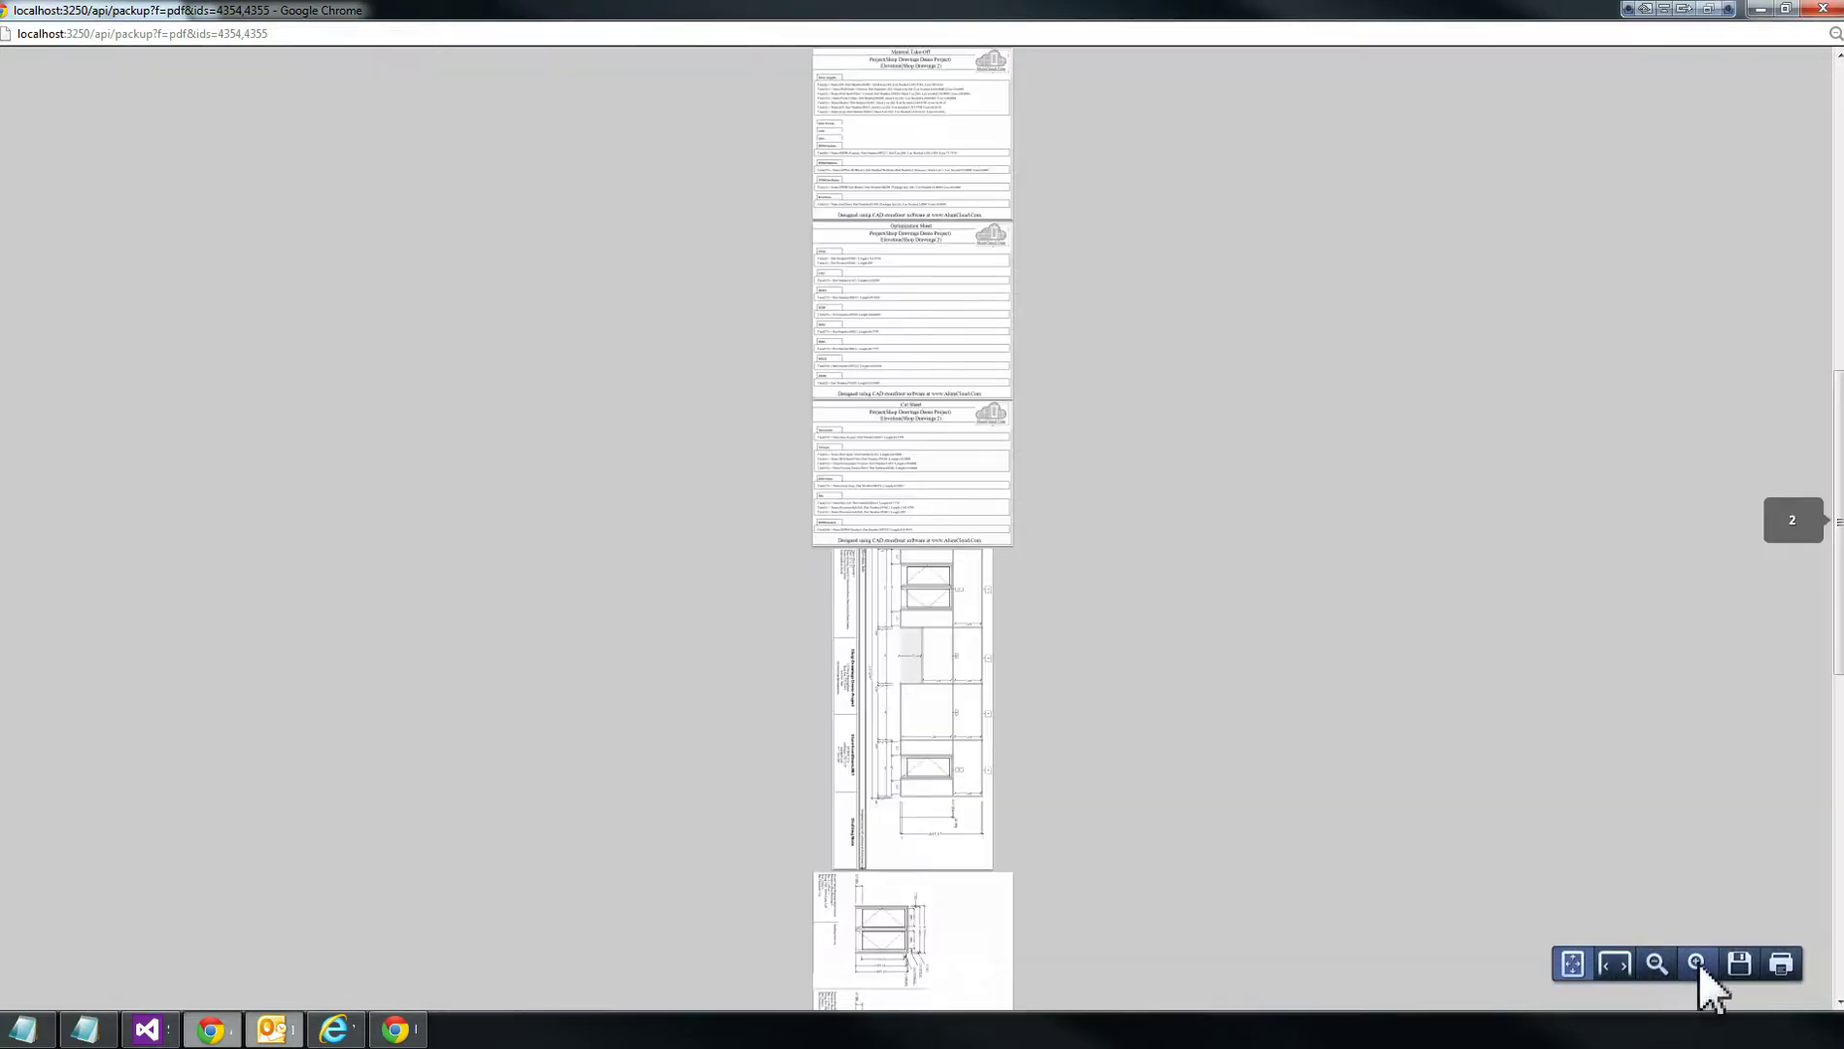
pyautogui.click(1699, 963)
pyautogui.click(1698, 963)
pyautogui.click(1698, 963)
pyautogui.click(1698, 963)
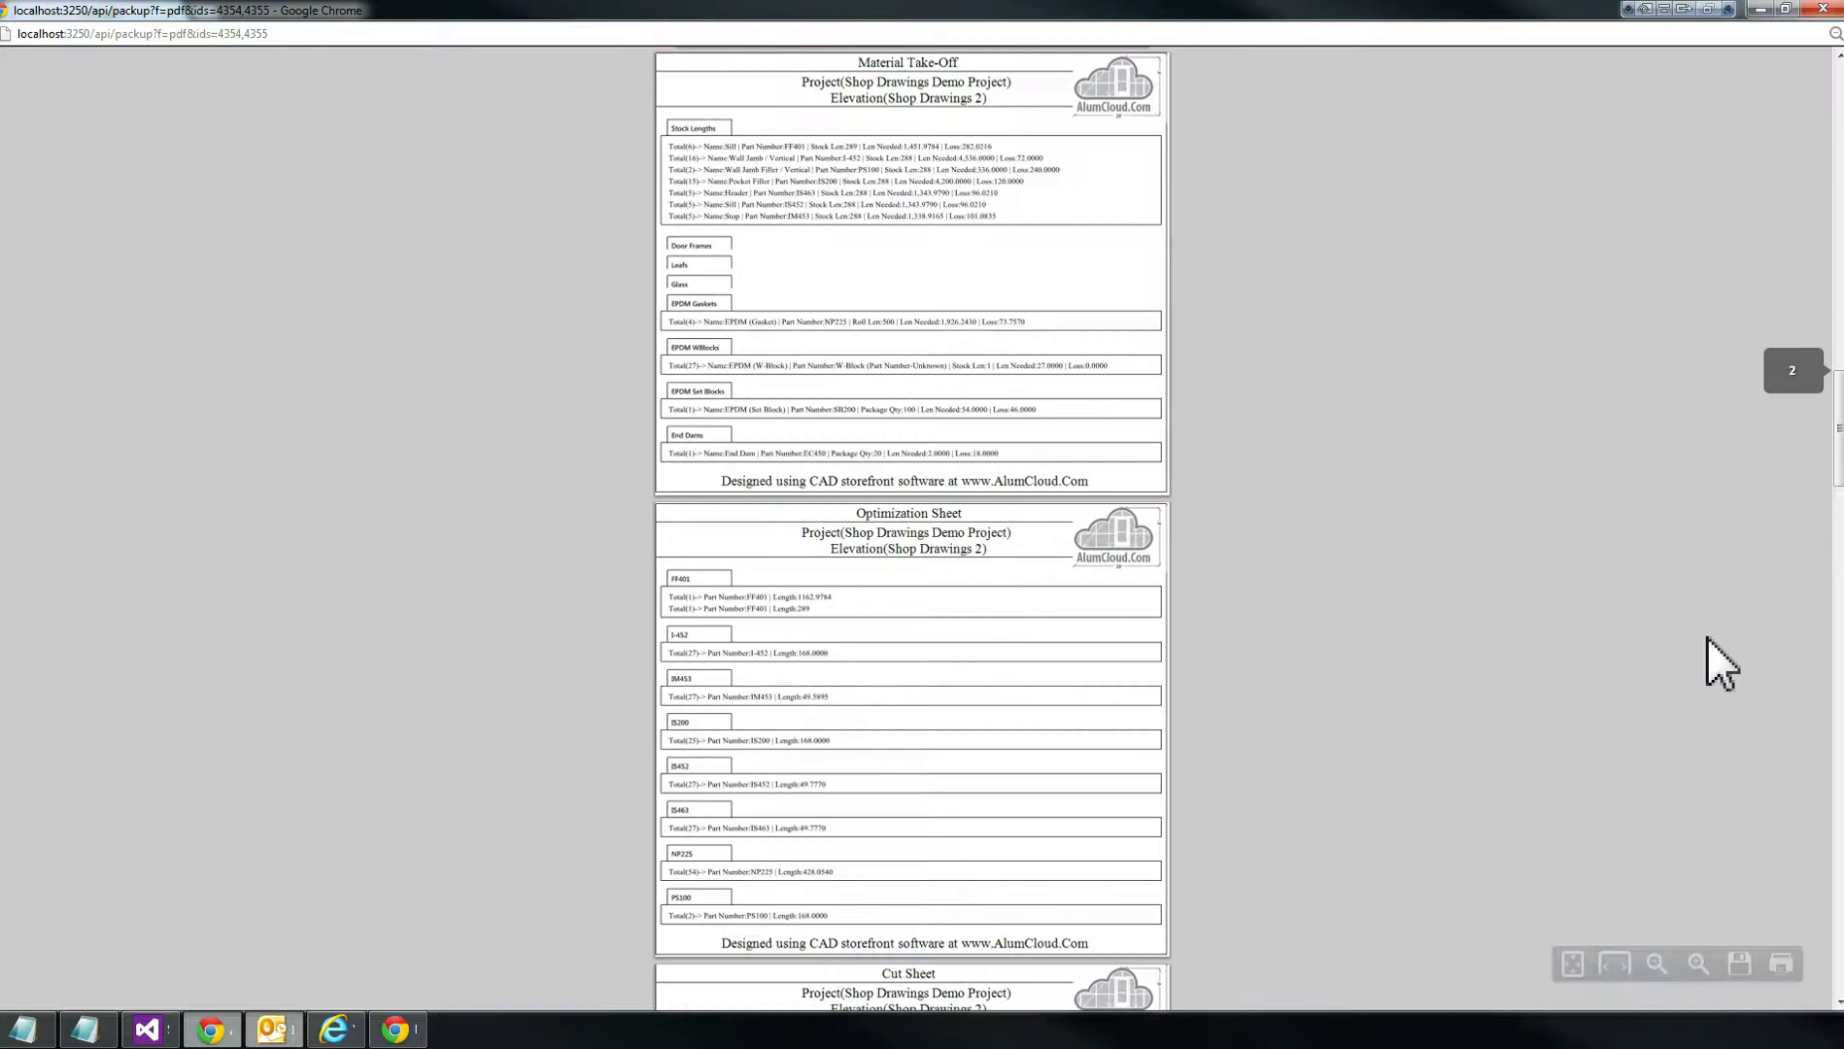
# Scroll through Shop Drawings 2's sheets to Shop Drawings 3's Cut Sheet, then close the pack-up window
pyautogui.moveTo(1837, 418)
pyautogui.mouseDown()
pyautogui.moveTo(1837, 390)
pyautogui.moveTo(1838, 408)
pyautogui.mouseUp()
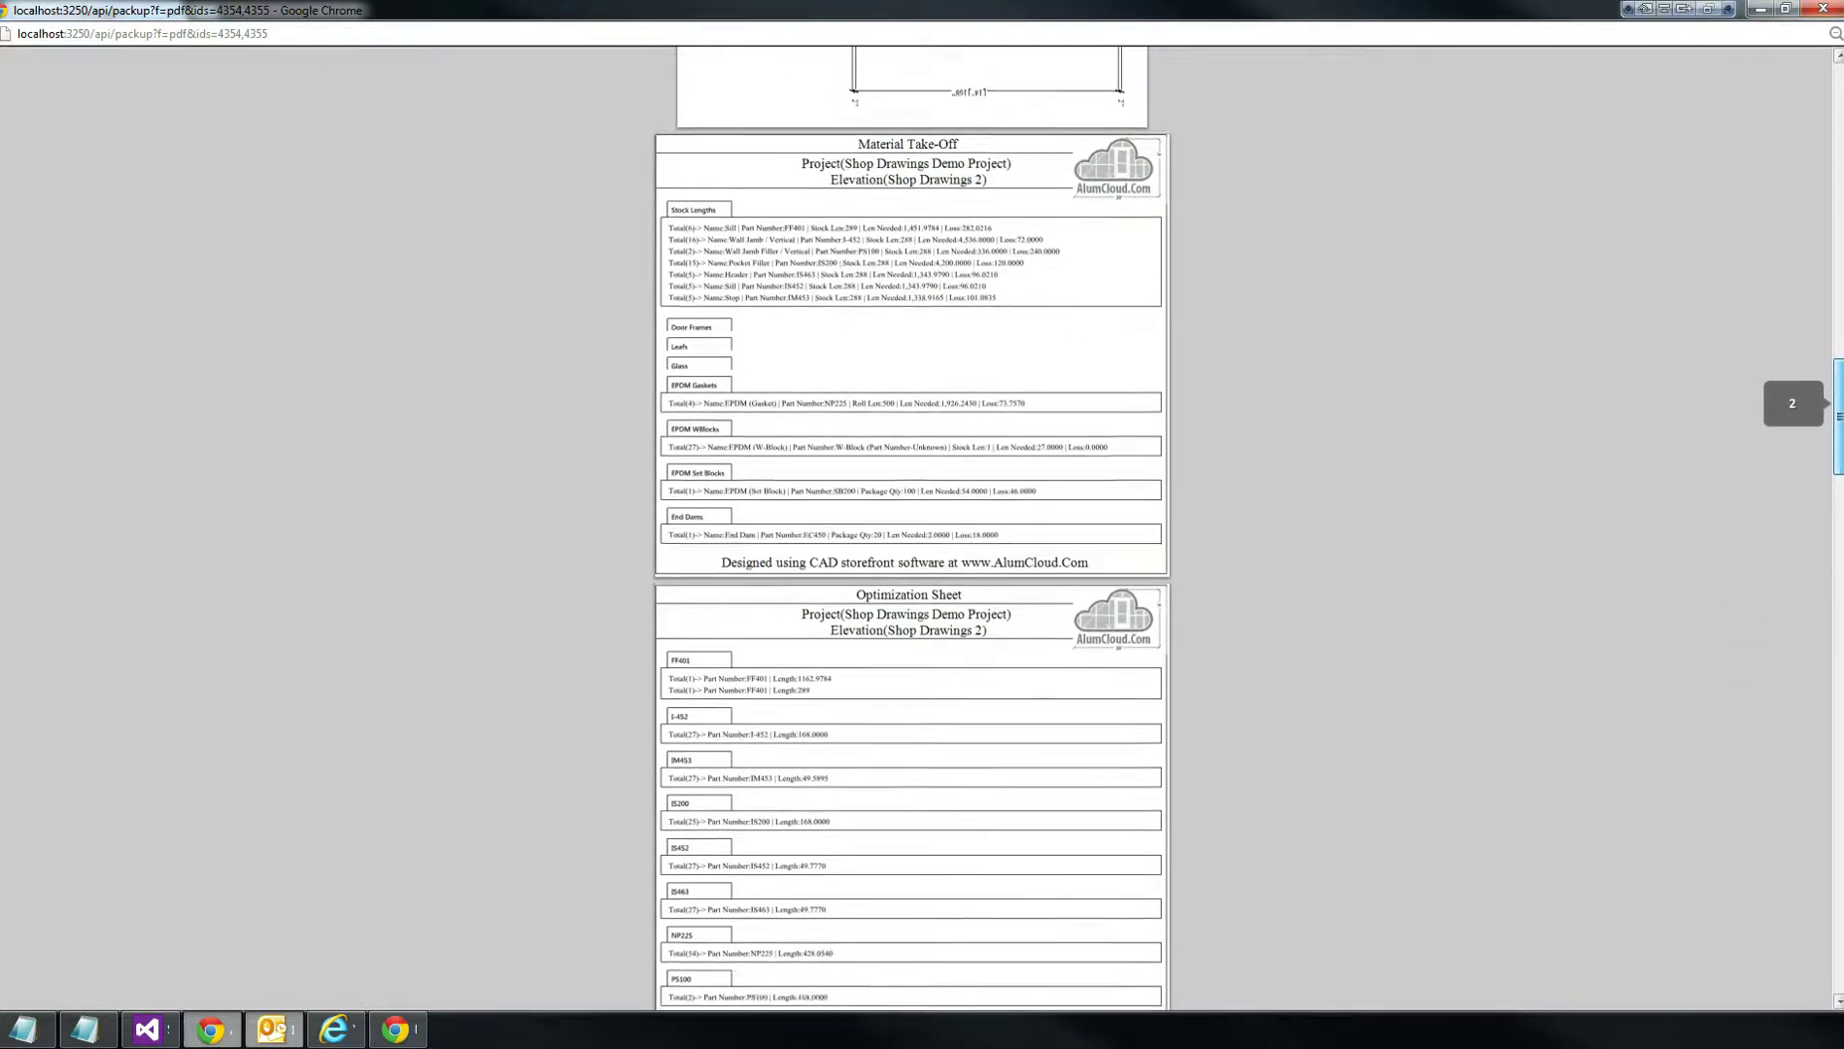
pyautogui.scroll(-5, 912, 525)
pyautogui.moveTo(1838, 476); pyautogui.dragTo(1824, 909)
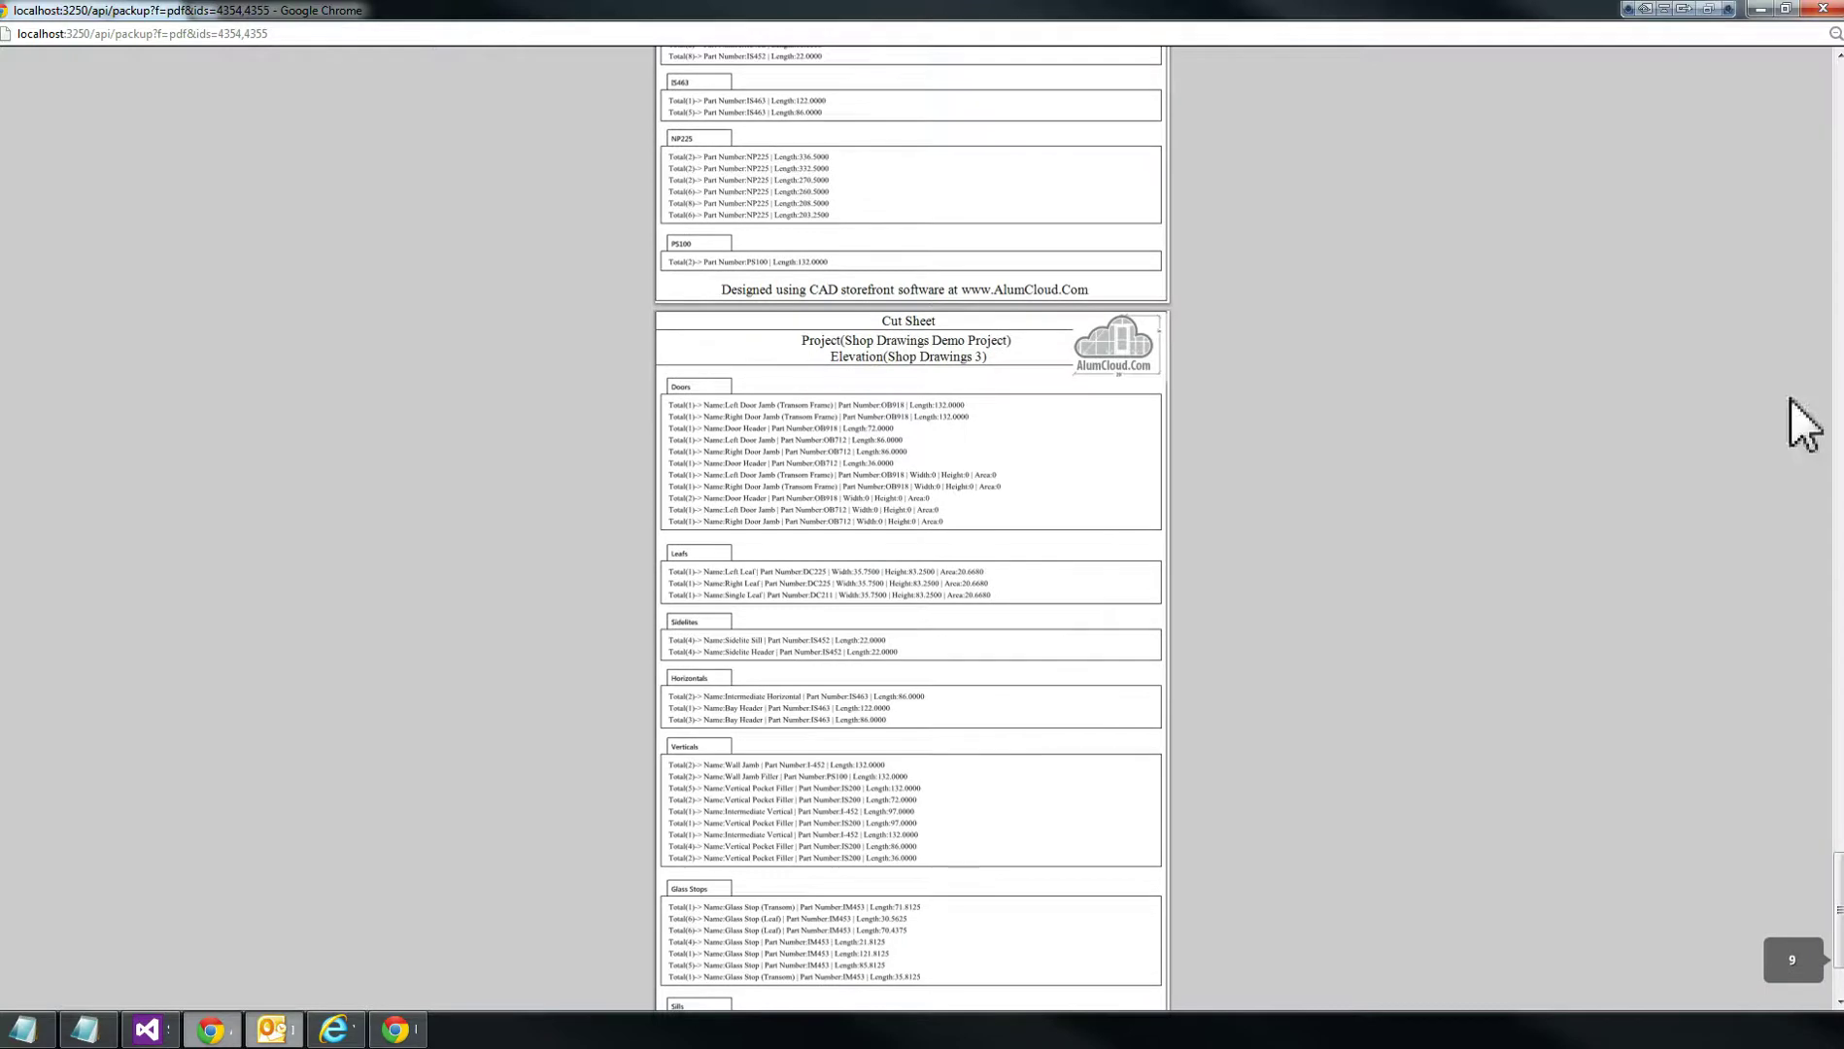
pyautogui.click(1821, 8)
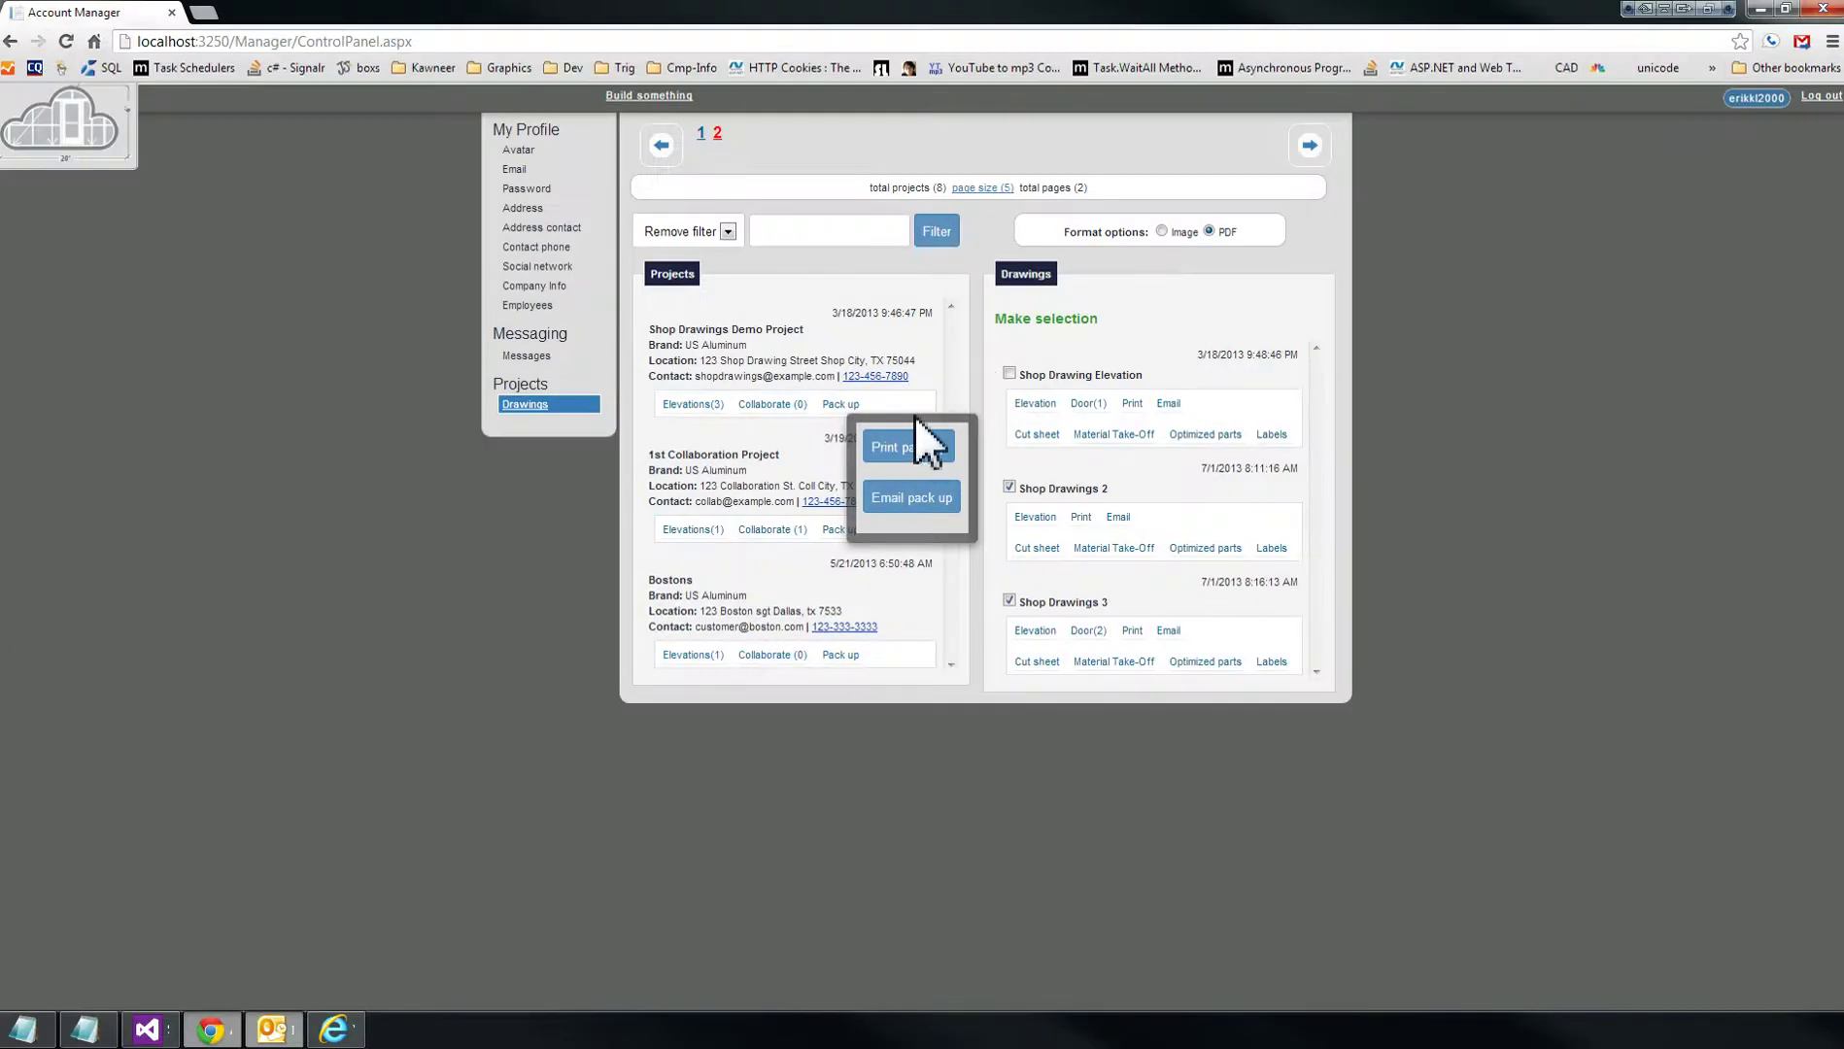